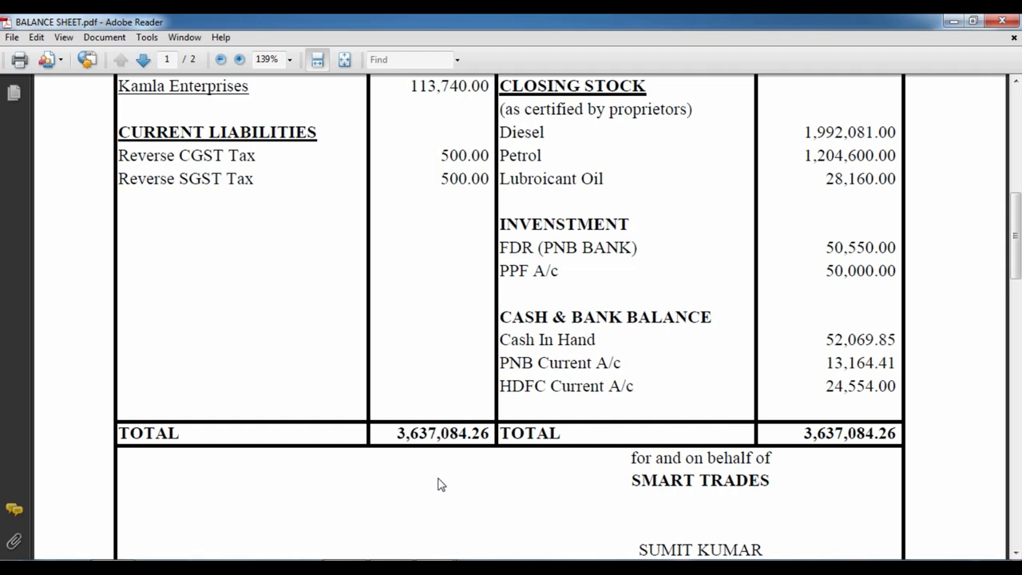
# Scroll the balance sheet PDF up to its title and switch over to TallyPrime.
pyautogui.scroll(5, 529, 354)
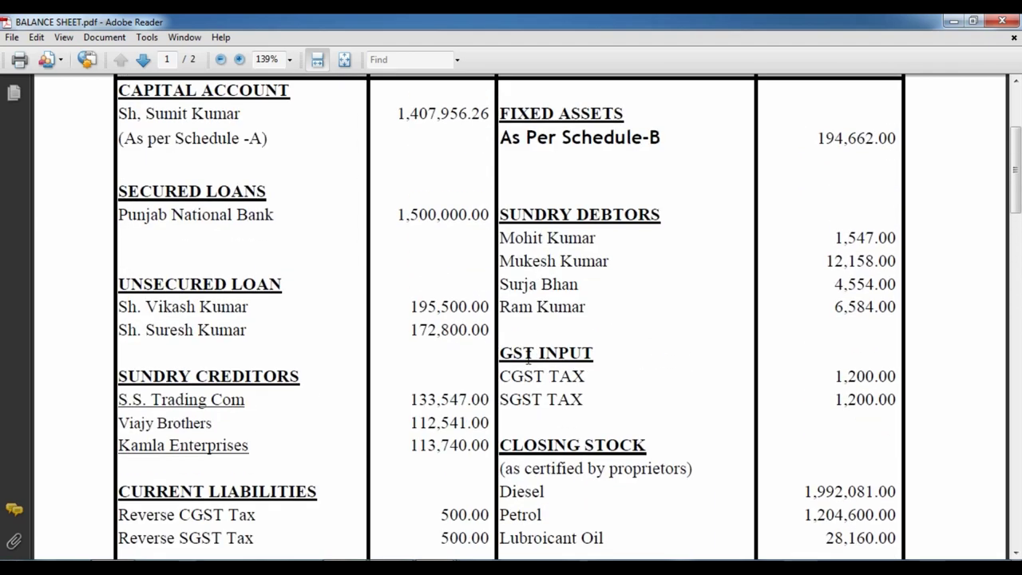
pyautogui.scroll(1, 528, 356)
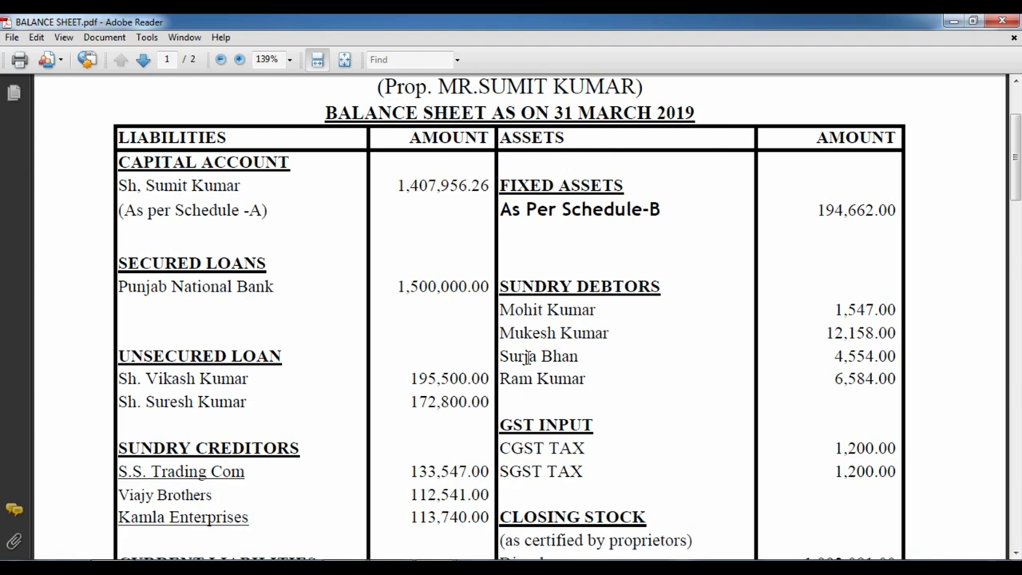
pyautogui.scroll(2, 455, 349)
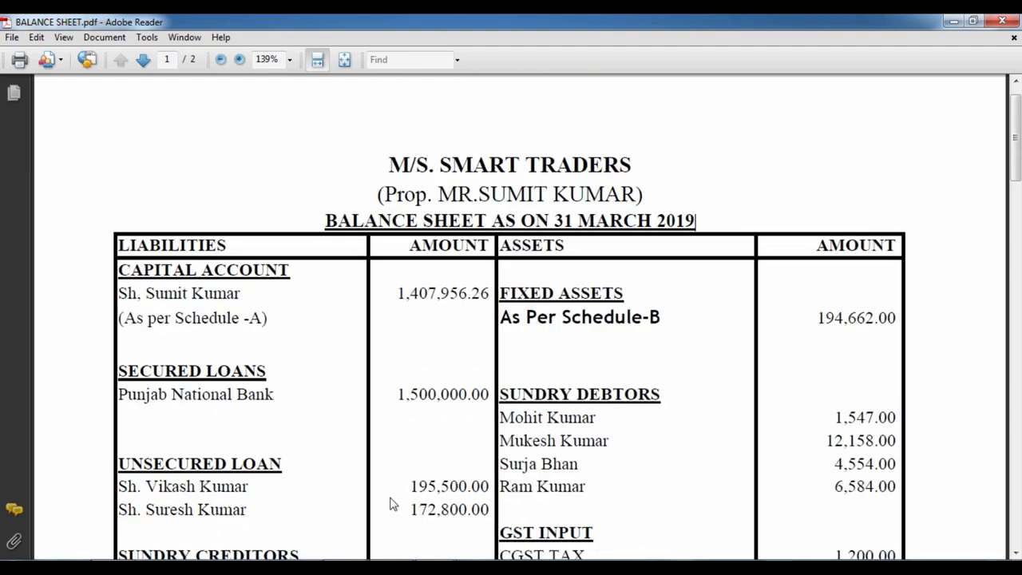
pyautogui.hotkey('alt', 'Tab')
pyautogui.click(251, 244)
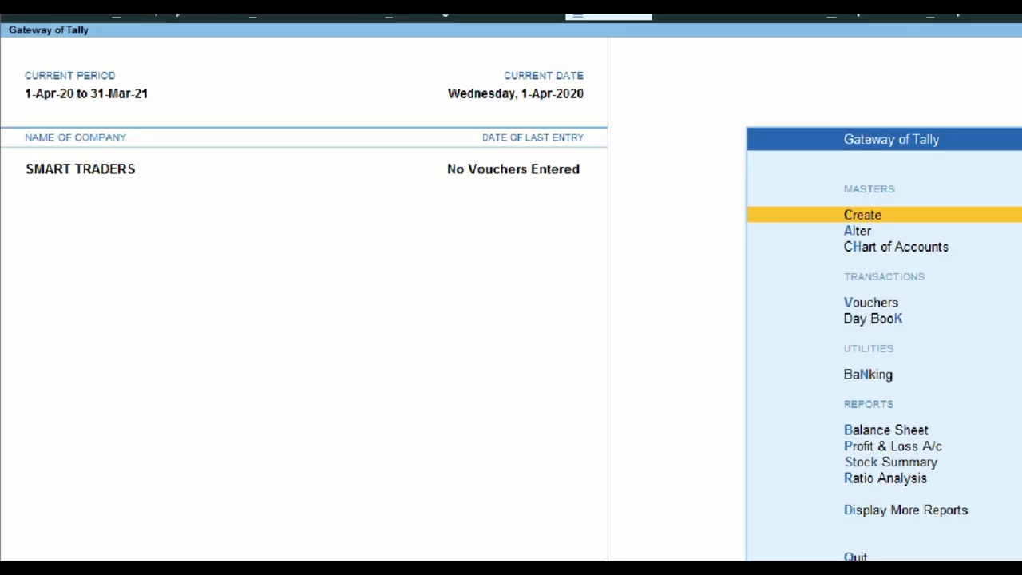
# Select the proprietor's first name in the PDF's capital entry, then return to Gateway of Tally.
pyautogui.click(16, 170)
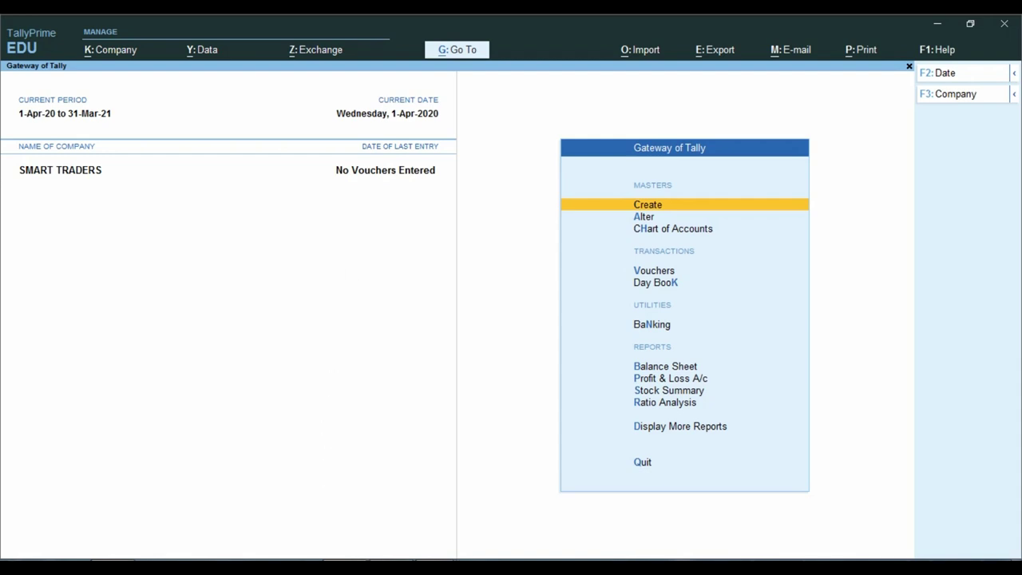
pyautogui.click(219, 497)
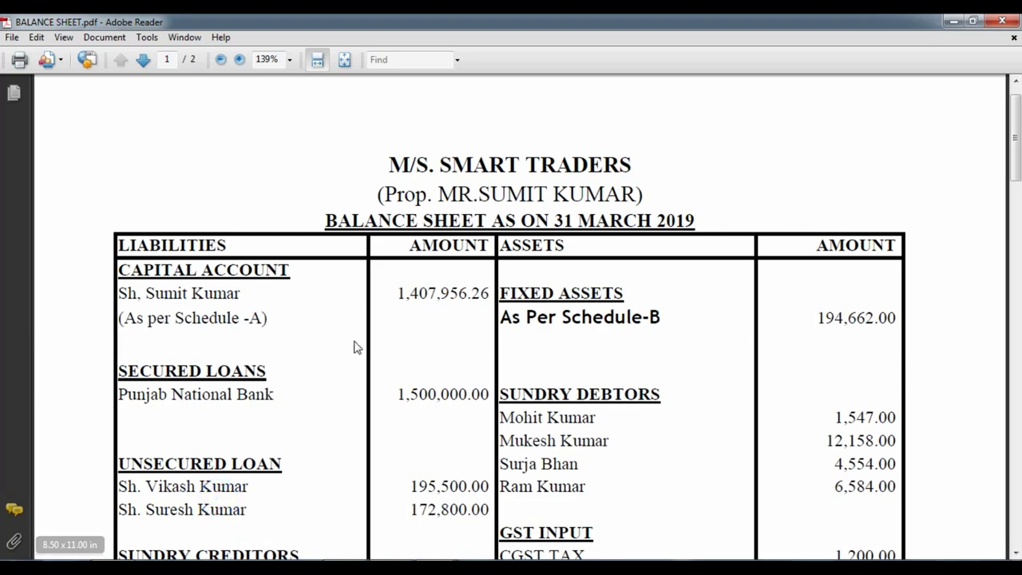
pyautogui.scroll(-2, 358, 347)
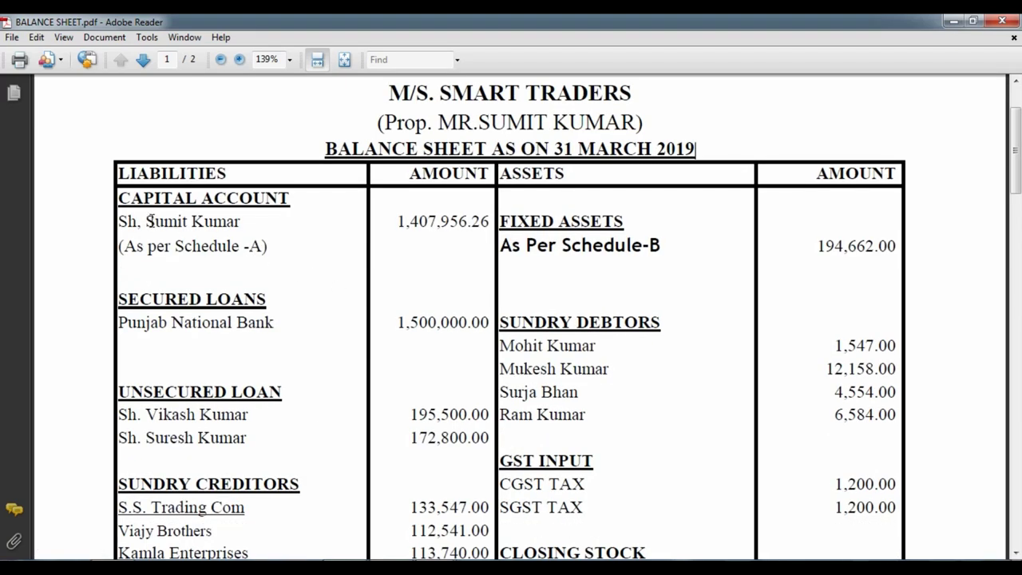
pyautogui.doubleClick(149, 221)
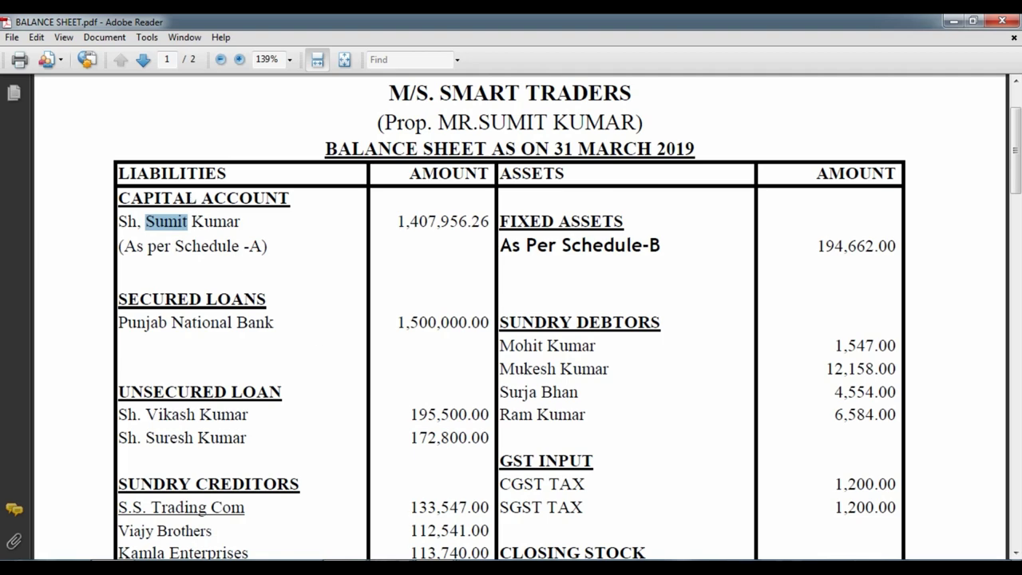
pyautogui.hotkey('alt', 'Tab')
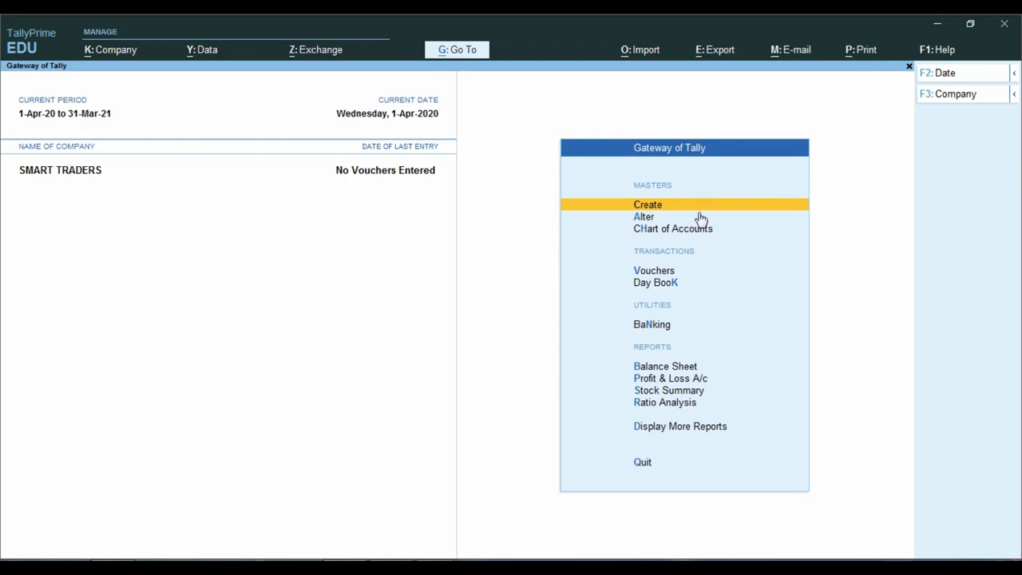
# Open a new Ledger Creation form from Gateway of Tally's Create menu.
pyautogui.press('Up')
pyautogui.press('Down')
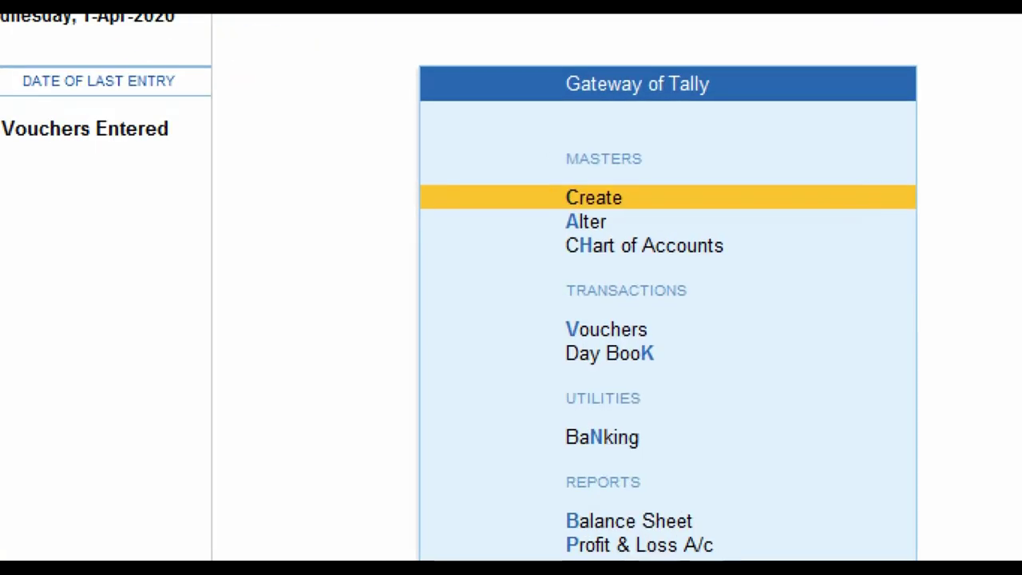
pyautogui.click(702, 211)
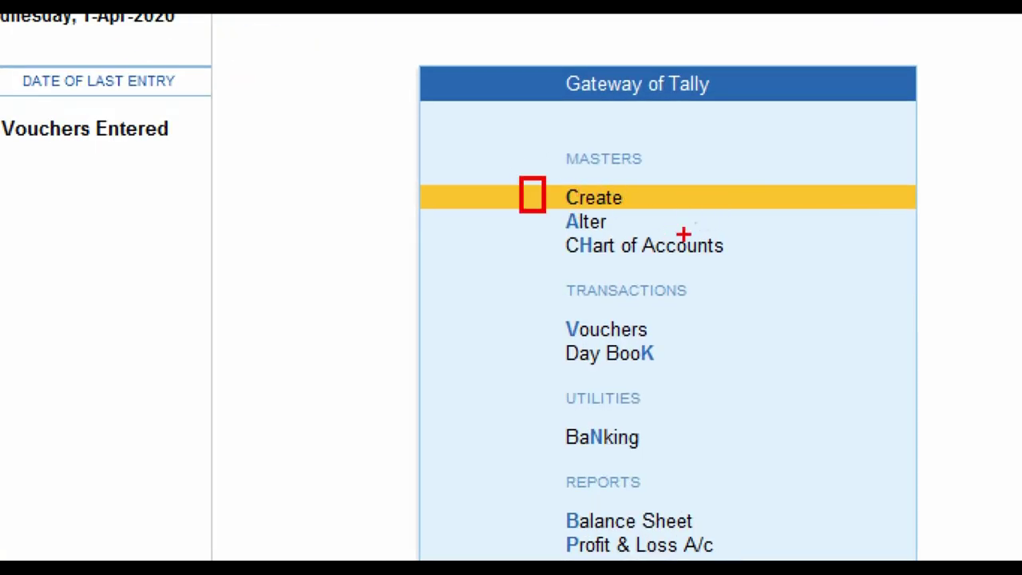
pyautogui.click(692, 219)
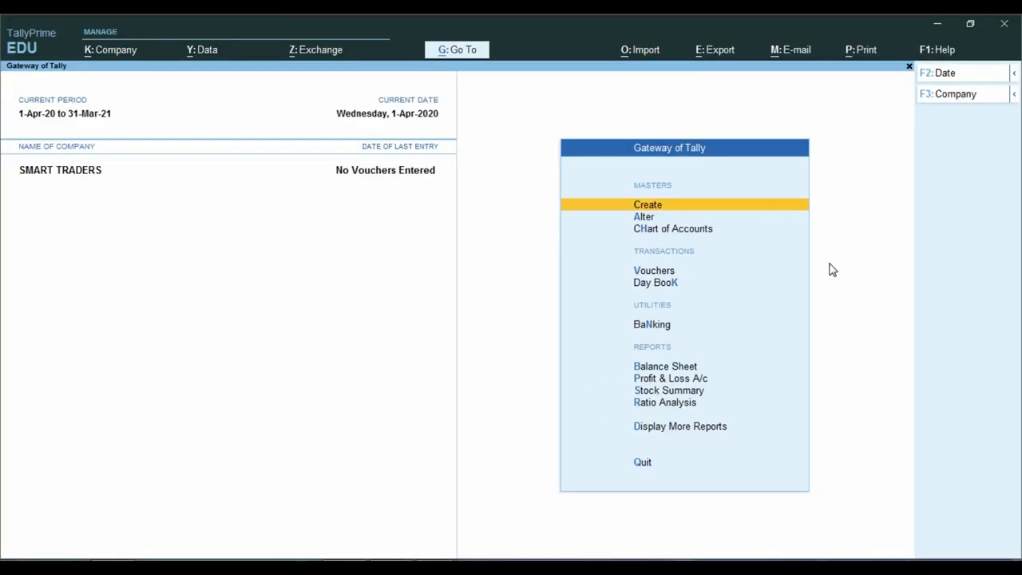
pyautogui.press('Return')
pyautogui.press('Down')
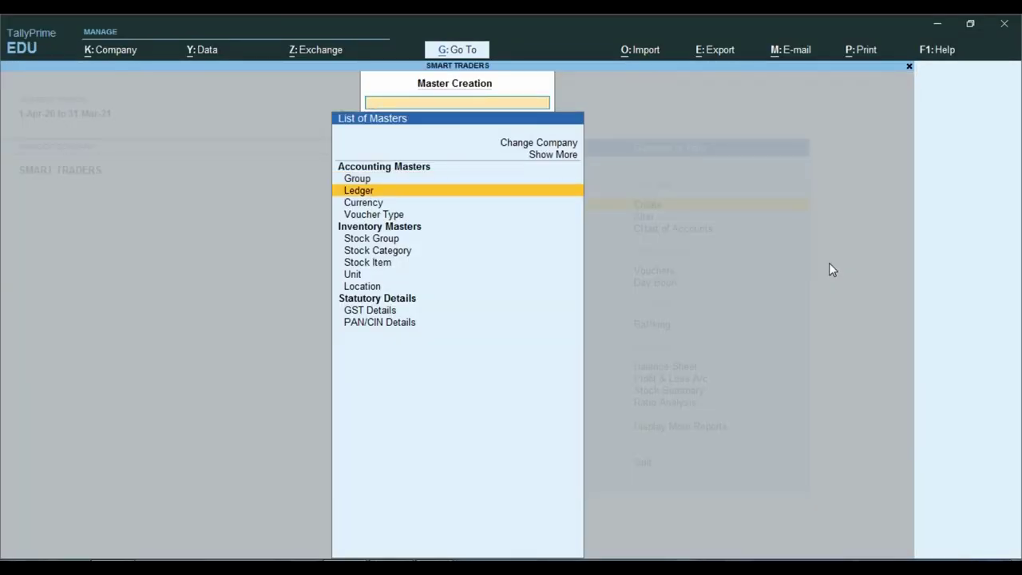
pyautogui.press('Return')
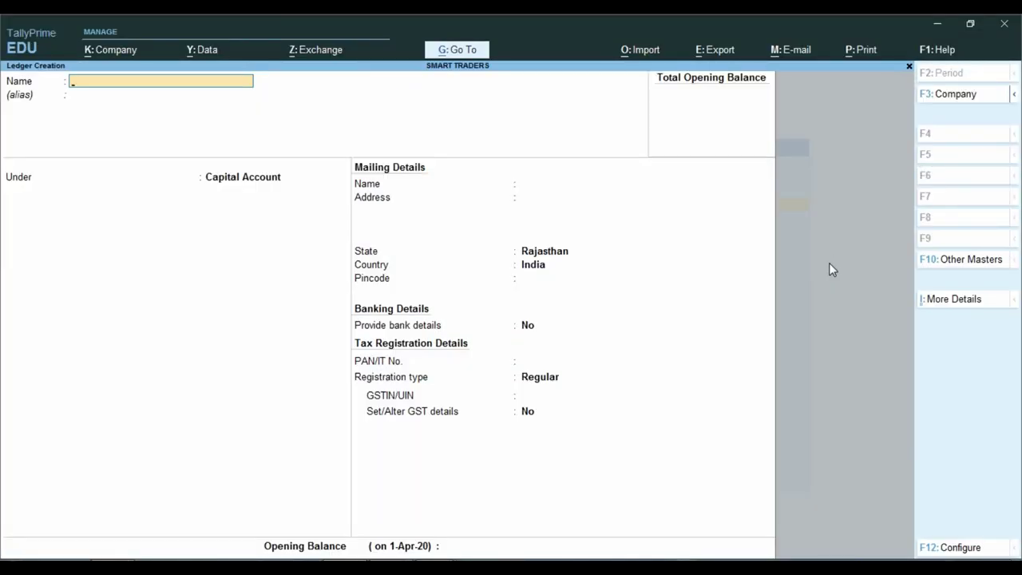
# Name the ledger after the proprietor, under Capital Account, registration type Unregistered.
pyautogui.press('Return')
pyautogui.press('Return')
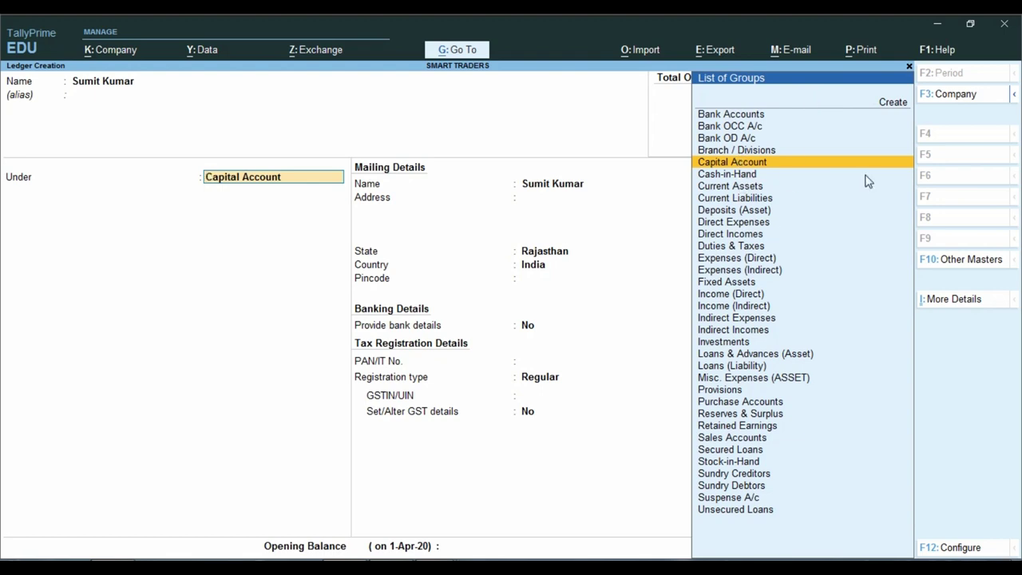
pyautogui.press('Return')
pyautogui.press('Return')
pyautogui.press('Return')
pyautogui.press('Return')
pyautogui.press('Return')
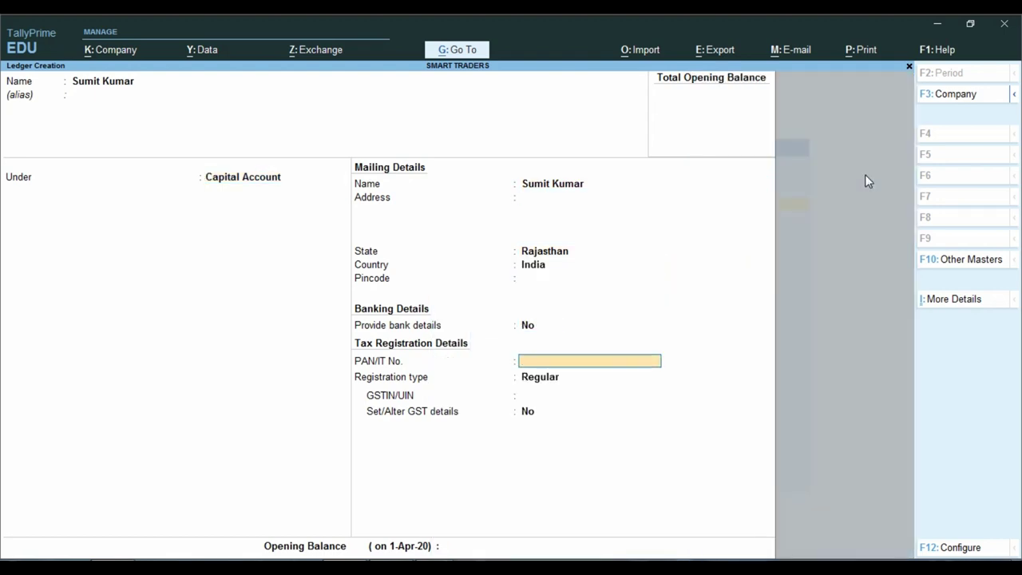
pyautogui.press('Return')
pyautogui.press('Down')
pyautogui.press('Return')
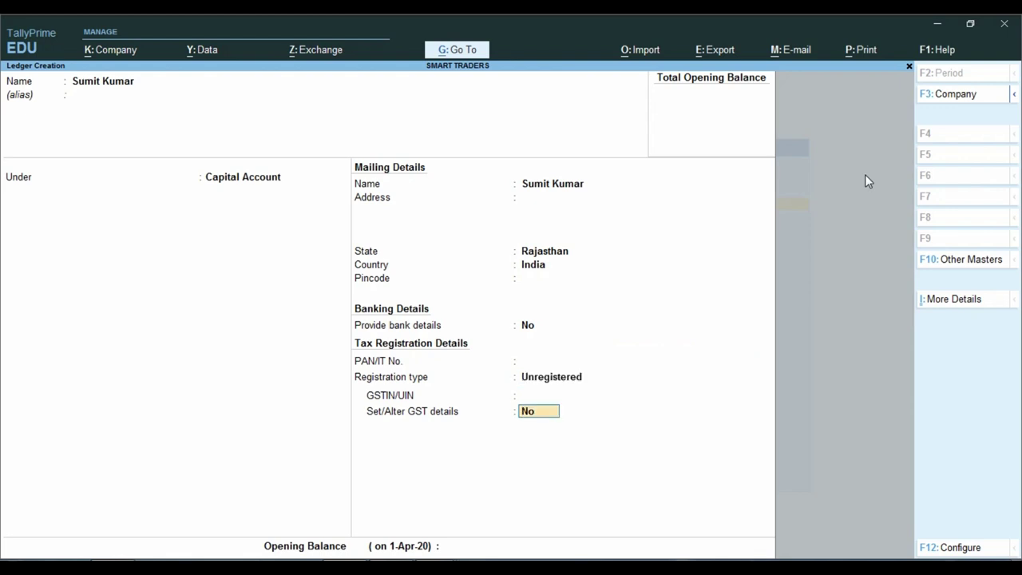
pyautogui.press('Return')
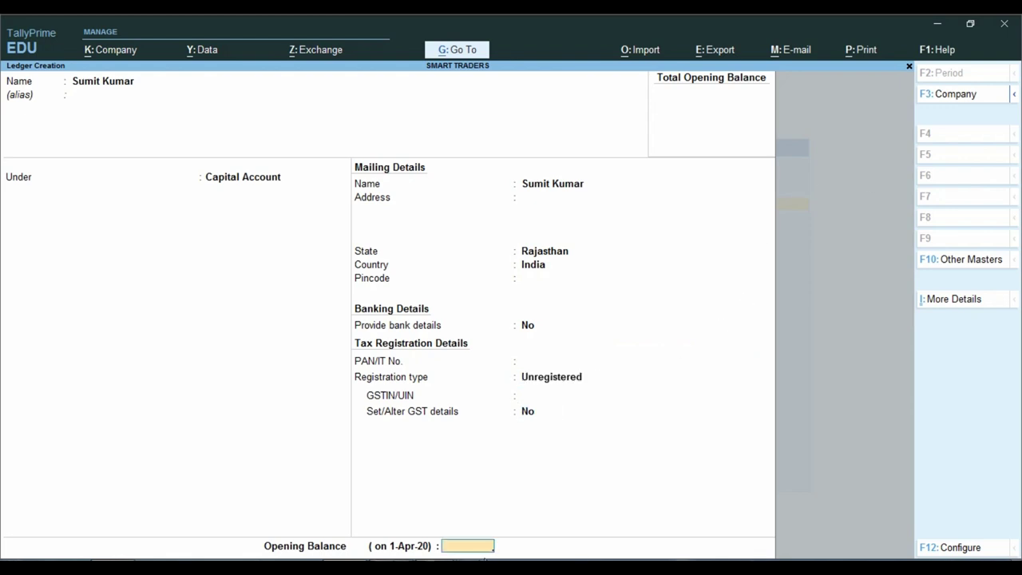
pyautogui.press('ctrl')
# Copy the 1,407,956.26 amount from the balance sheet's Capital Account row.
pyautogui.moveTo(401, 557)
pyautogui.click(211, 519)
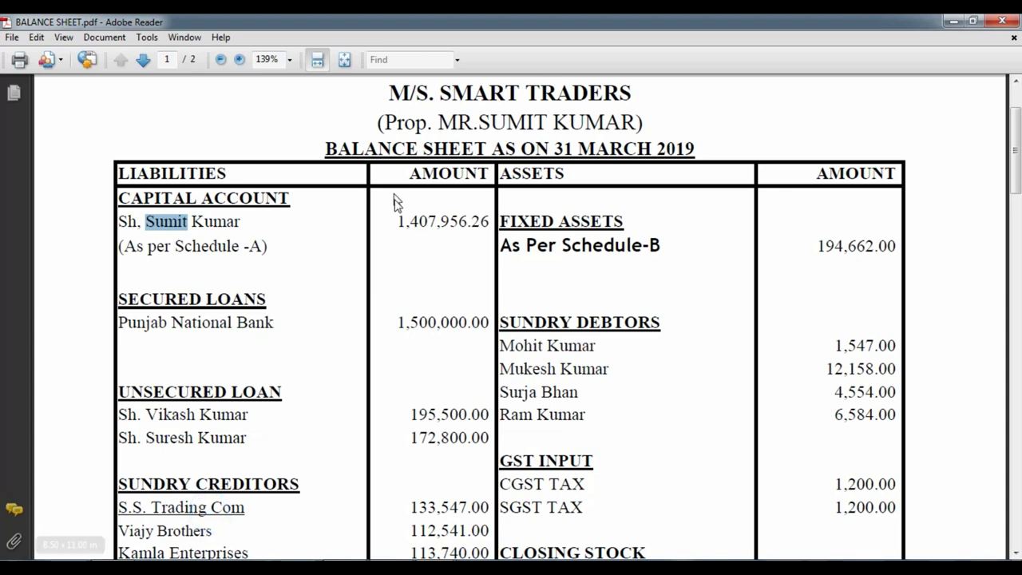
pyautogui.click(410, 255)
pyautogui.moveTo(394, 221); pyautogui.dragTo(484, 221)
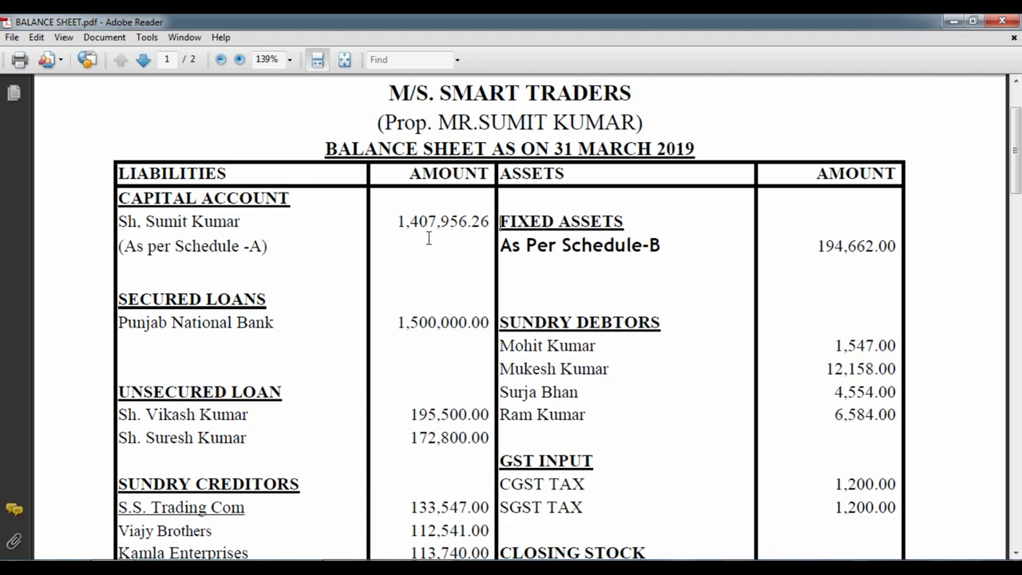
pyautogui.moveTo(397, 221); pyautogui.dragTo(493, 223)
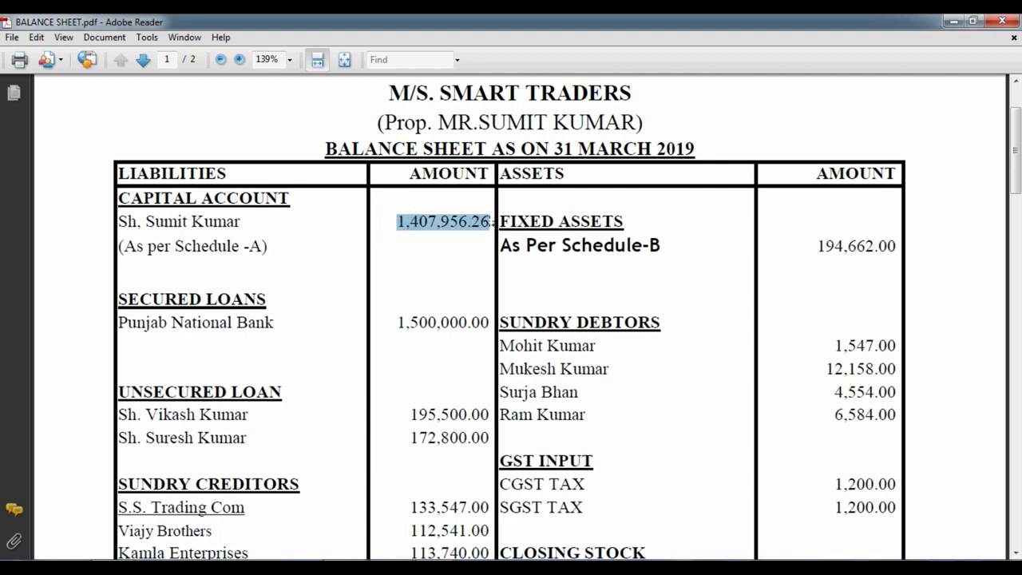
pyautogui.rightClick(481, 223)
pyautogui.click(512, 234)
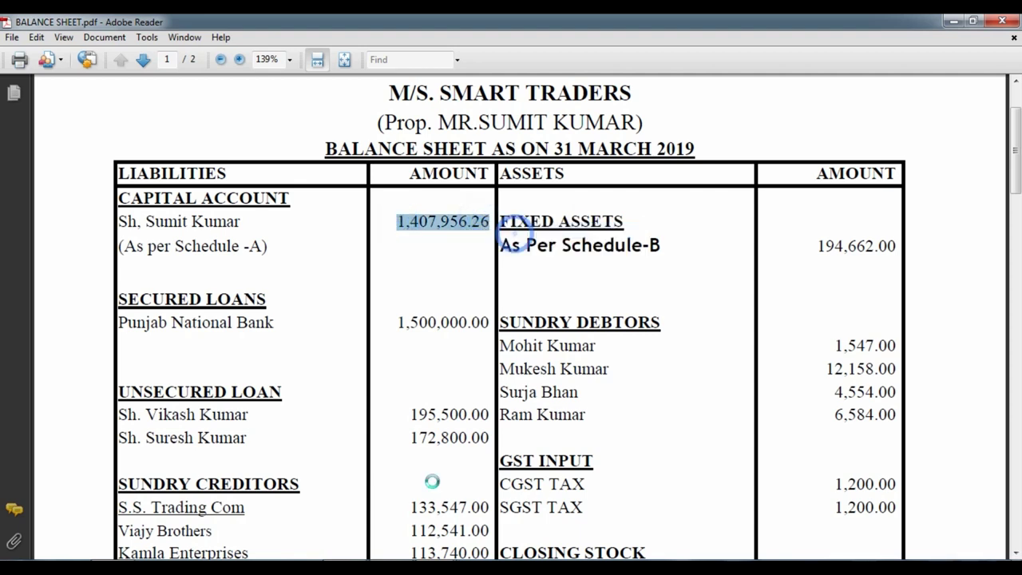
# Paste 14,07,956.26 as the proprietor ledger's Cr opening balance and save the ledger.
pyautogui.hotkey('alt', 'Tab')
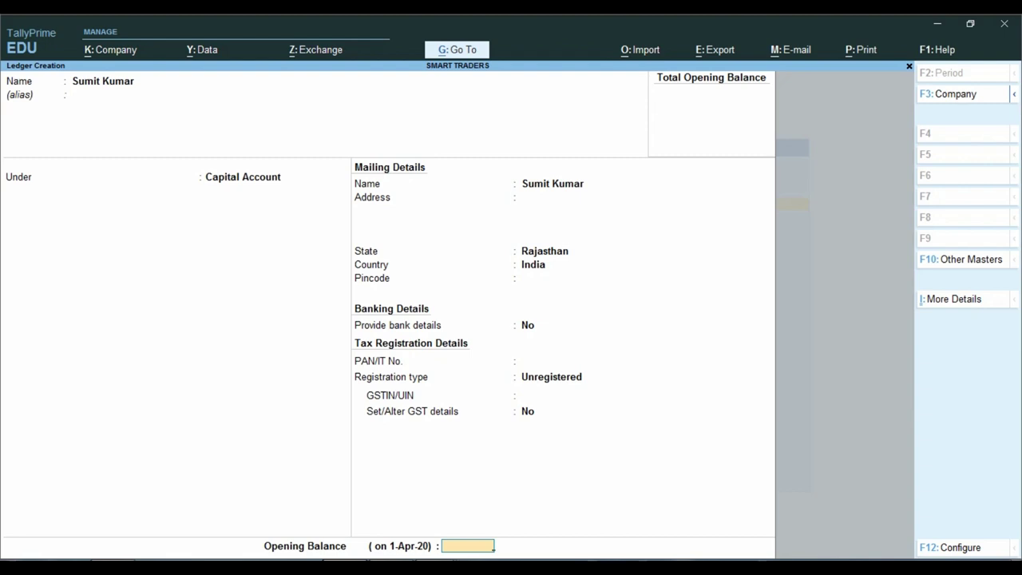
pyautogui.hotkey('ctrl', 'v')
pyautogui.press('Return')
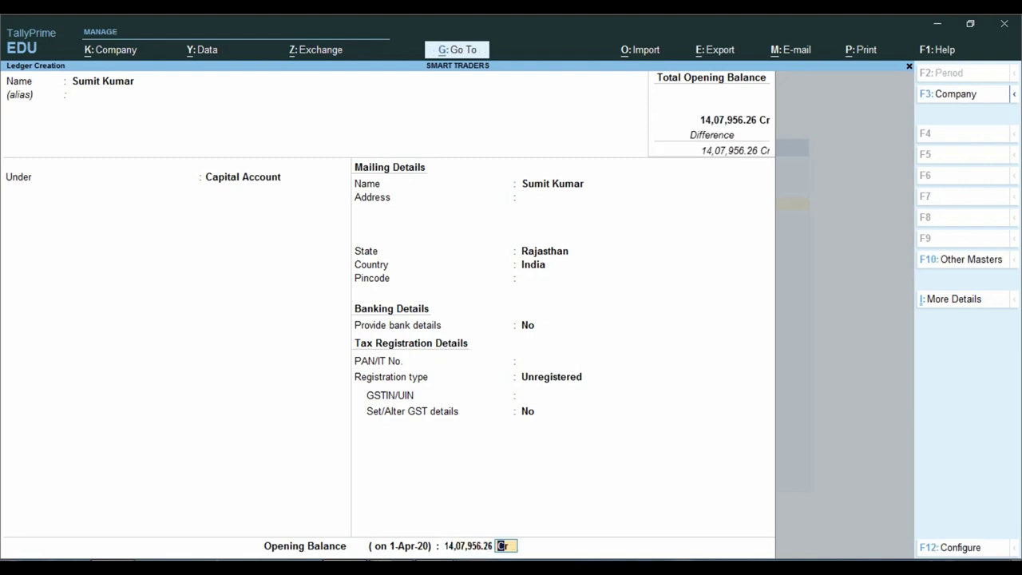
pyautogui.press('ctrl')
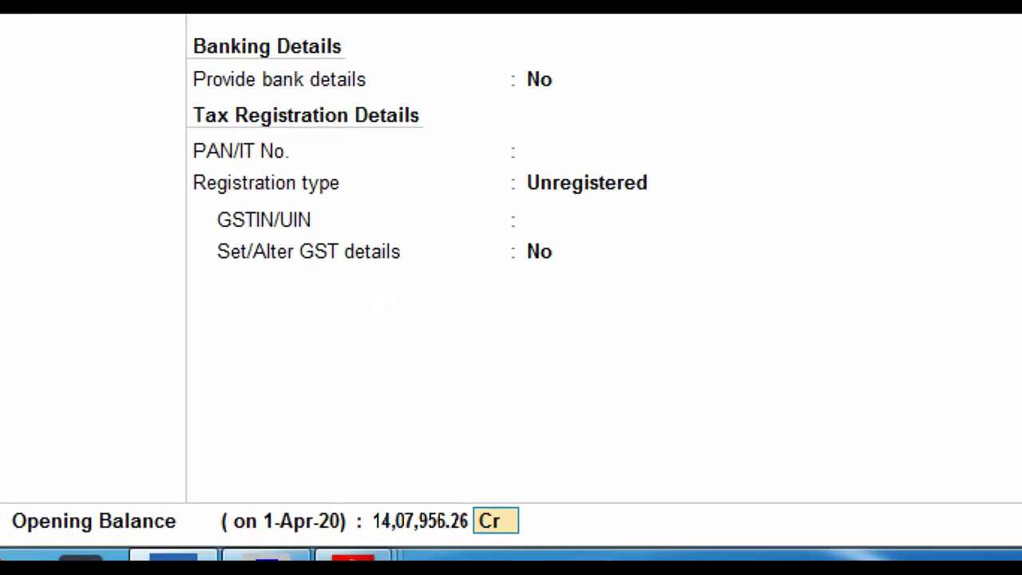
pyautogui.moveTo(591, 460)
pyautogui.mouseDown()
pyautogui.moveTo(488, 520)
pyautogui.moveTo(460, 543)
pyautogui.moveTo(469, 545)
pyautogui.mouseUp()
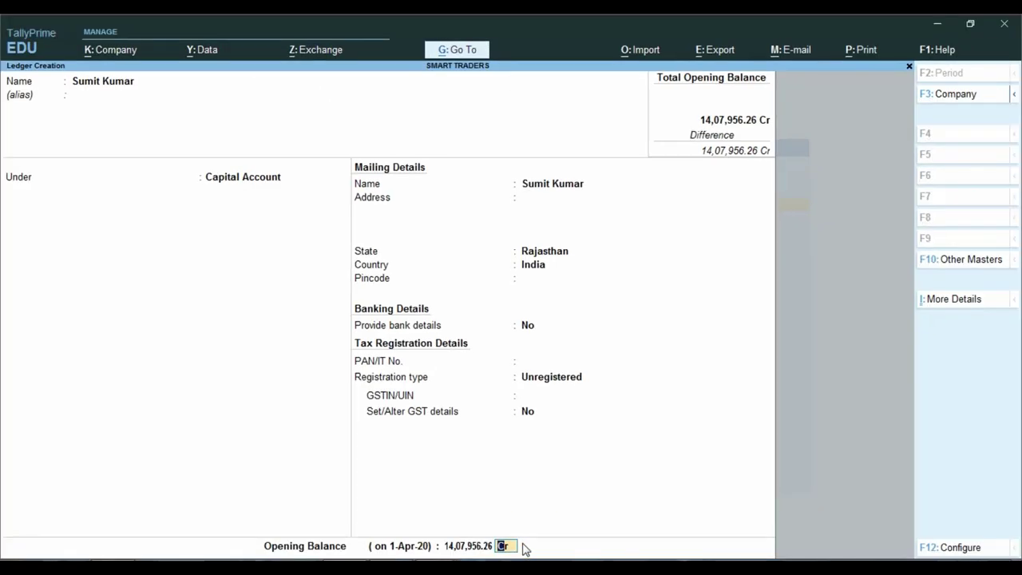
pyautogui.press('Return')
pyautogui.press('Return')
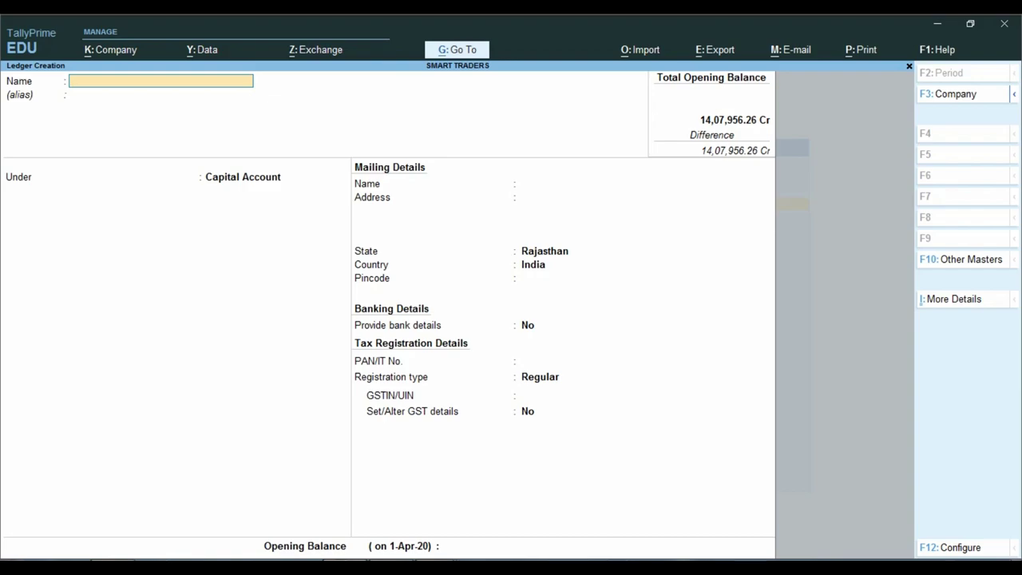
pyautogui.hotkey('alt', 'Tab')
# Highlight the 1,500,000.00 Punjab National Bank loan amount on the balance sheet.
pyautogui.scroll(-3, 225, 329)
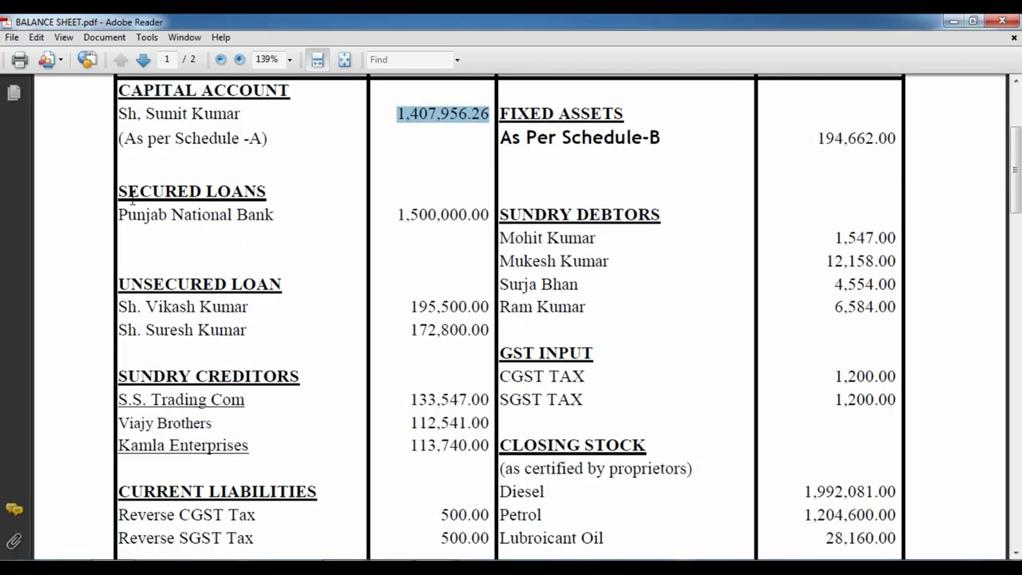
pyautogui.click(148, 215)
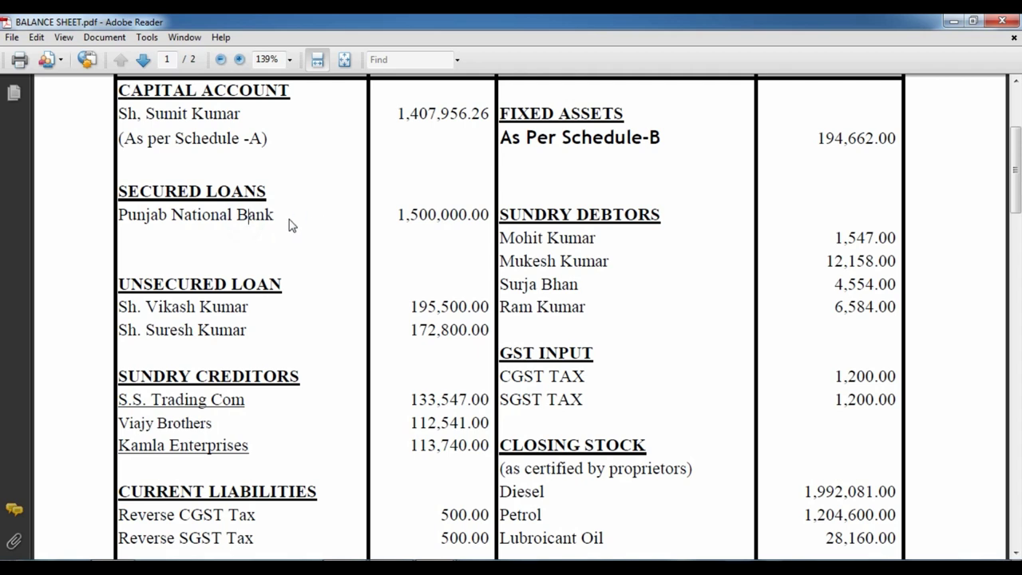
pyautogui.scroll(3, 290, 225)
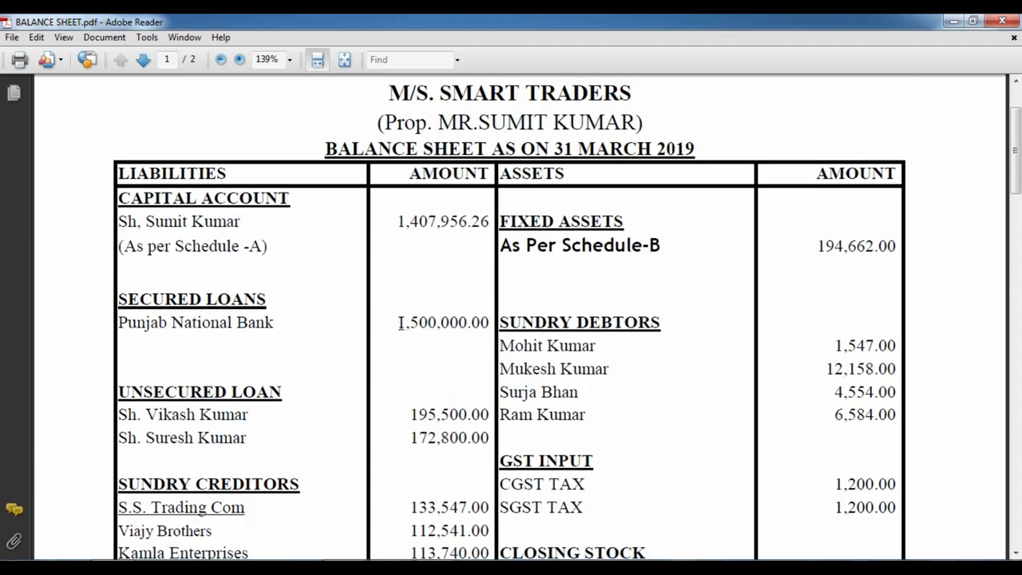
pyautogui.moveTo(398, 323); pyautogui.dragTo(492, 321)
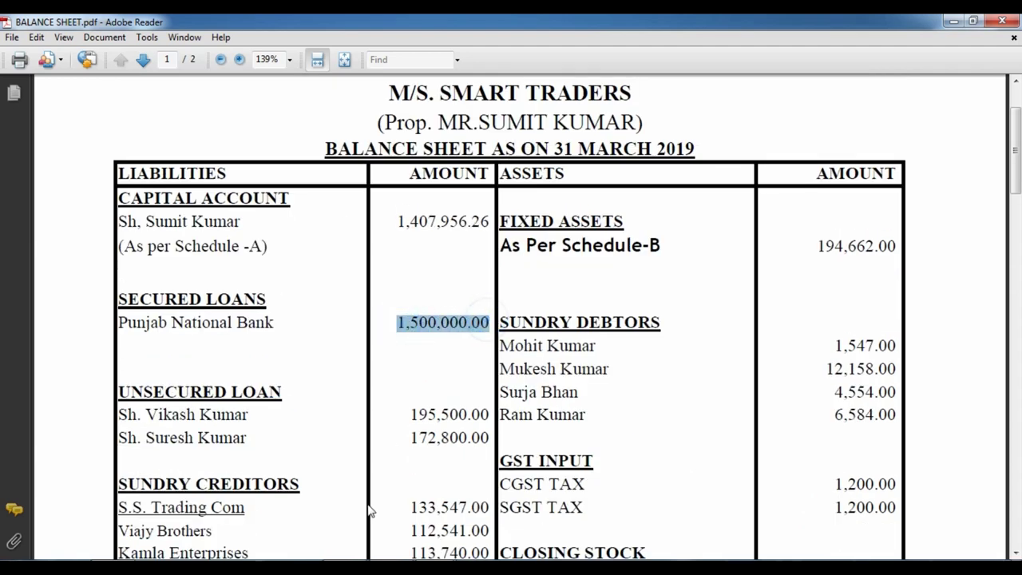
pyautogui.hotkey('alt', 'Tab')
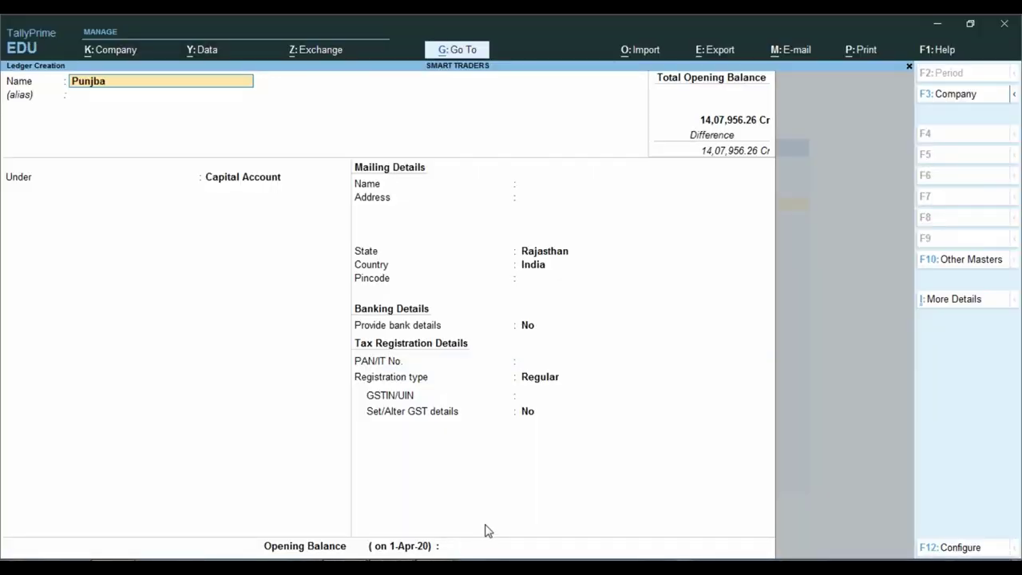
# Name the new ledger 'Punjab National Bank Loan A/c' under Secured Loans.
pyautogui.write('Punjba')
pyautogui.press('BackSpace')
pyautogui.press('BackSpace')
pyautogui.write('an')
pyautogui.press('BackSpace')
pyautogui.write('b National Bank Loa')
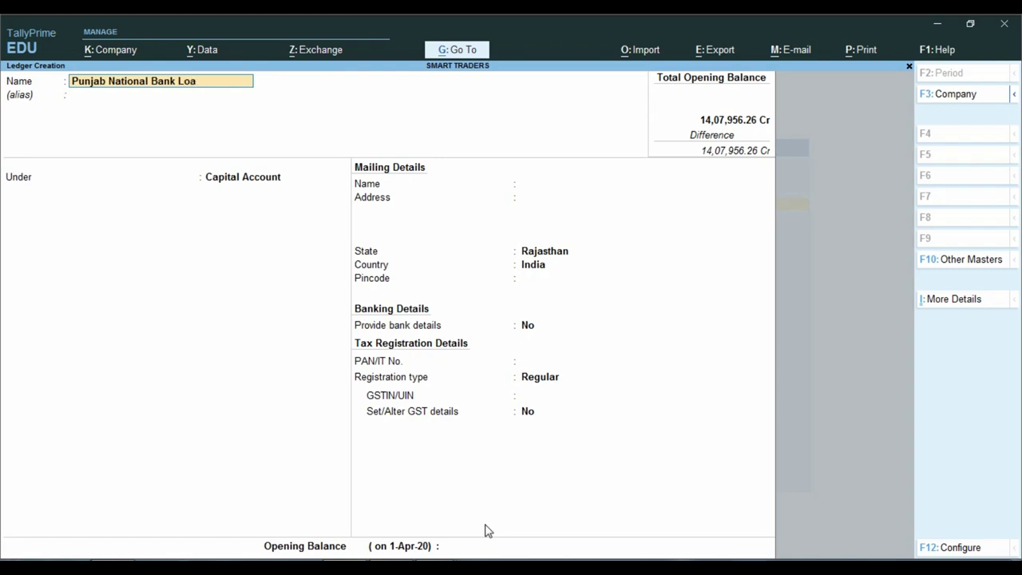
pyautogui.write('n A/c')
pyautogui.press('Return')
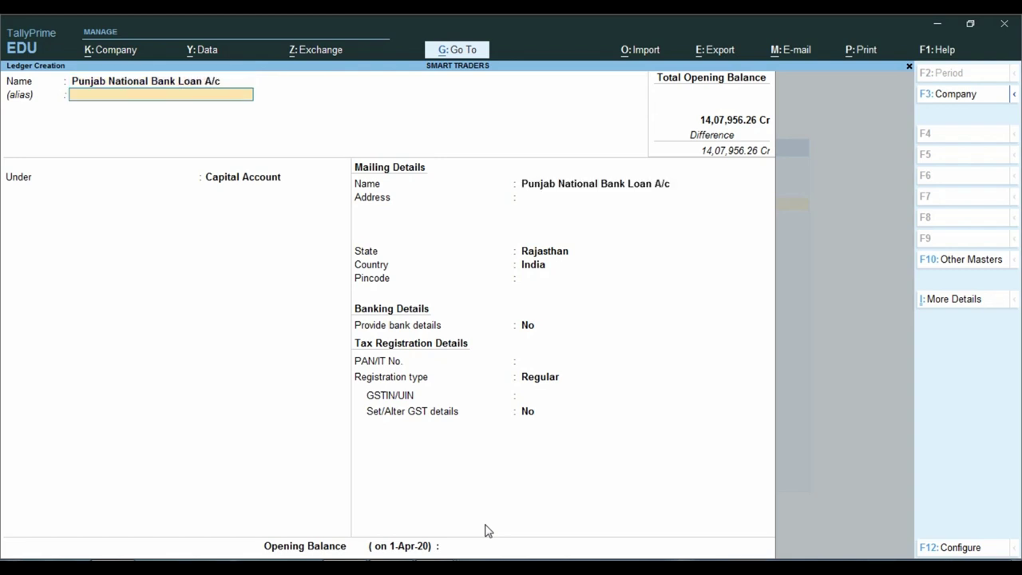
pyautogui.press('Return')
pyautogui.write('Se')
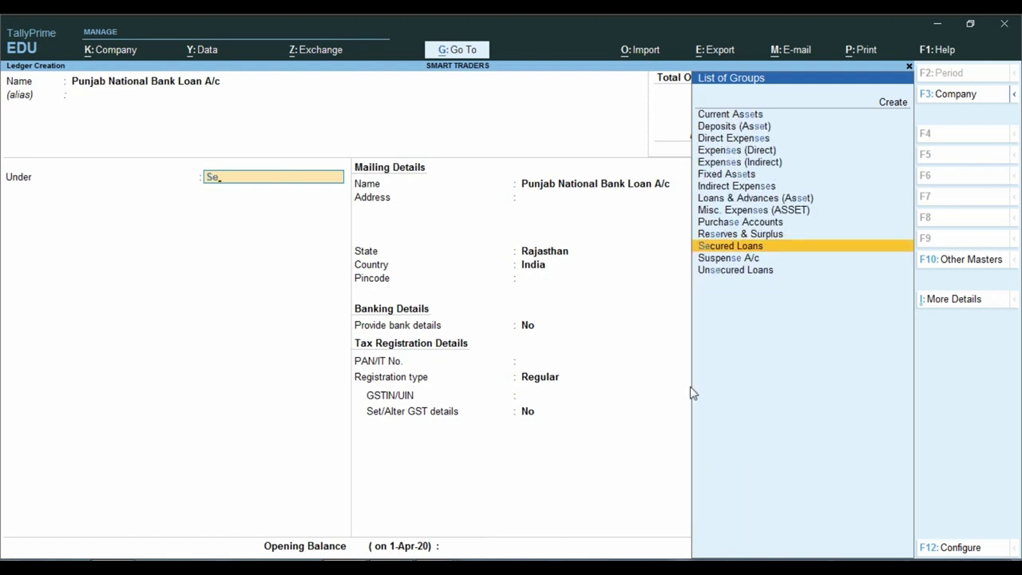
pyautogui.press('Return')
pyautogui.press('Return')
pyautogui.press('Return')
pyautogui.press('Return')
pyautogui.press('Return')
pyautogui.press('Return')
pyautogui.press('Return')
pyautogui.press('Return')
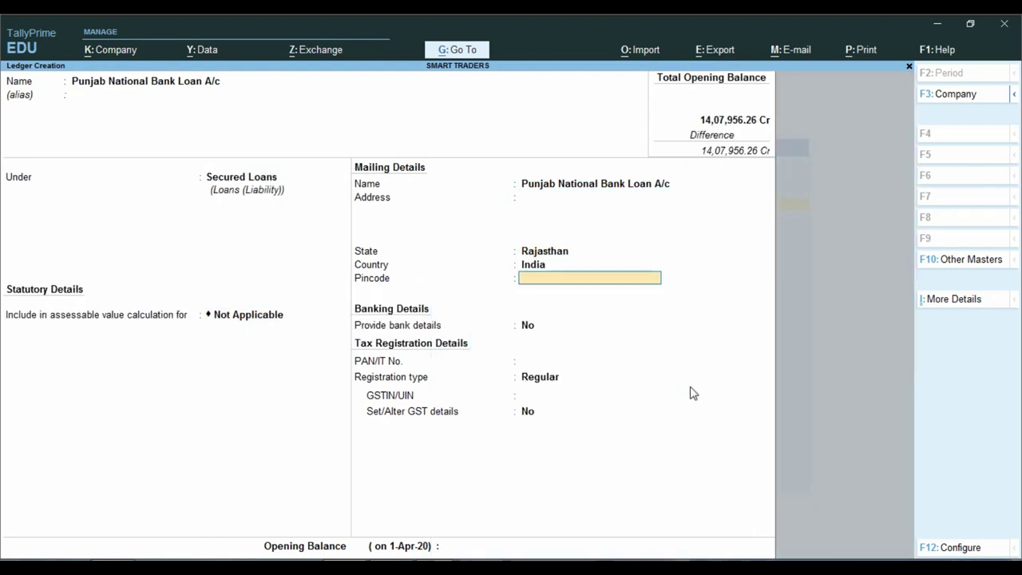
pyautogui.press('Return')
pyautogui.press('Return')
pyautogui.press('Return')
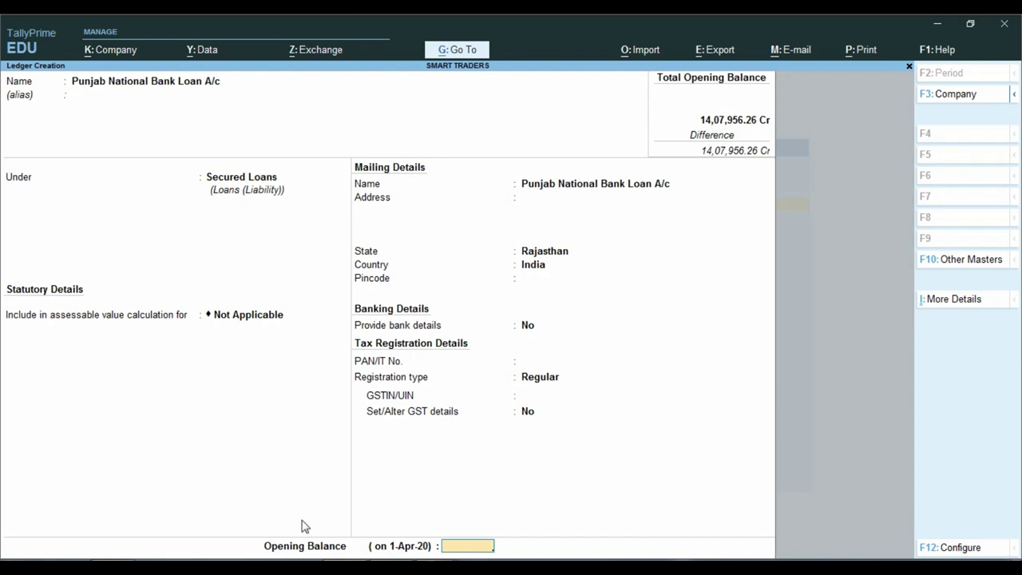
# Give it a 15,00,000 Cr opening balance and save the ledger.
pyautogui.write('15,00,0')
pyautogui.write('00000')
pyautogui.press('Return')
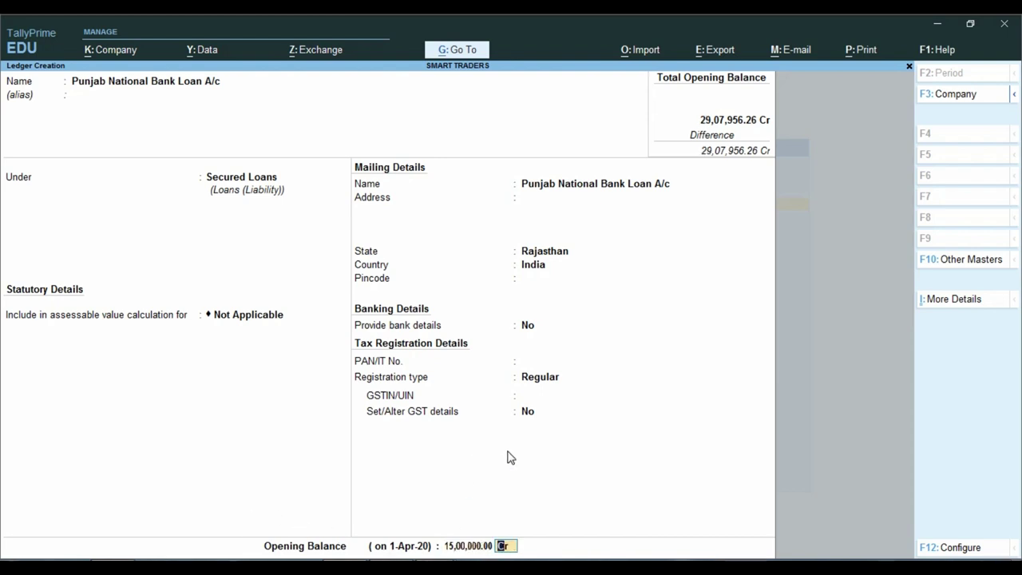
pyautogui.press('Return')
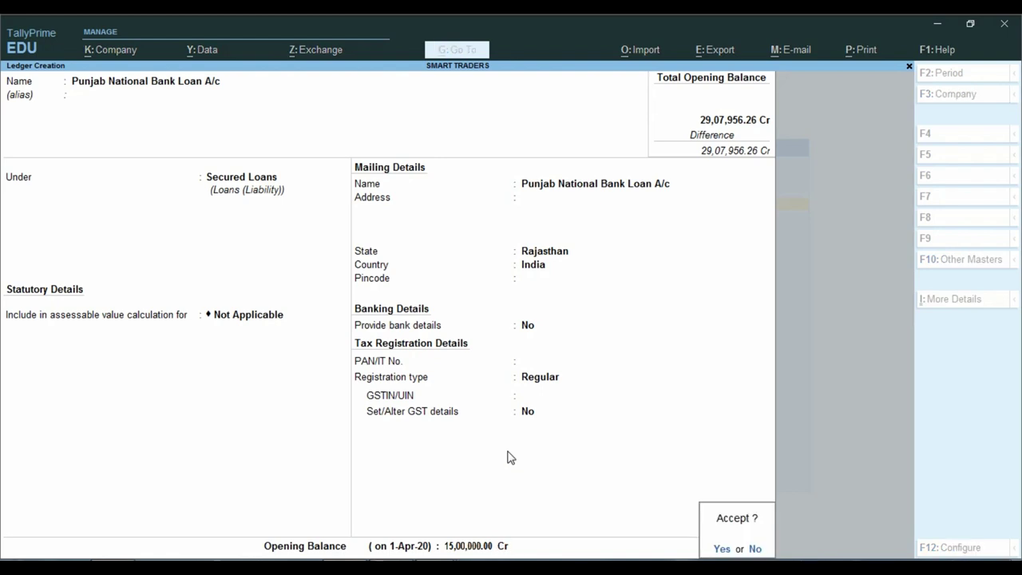
pyautogui.press('Return')
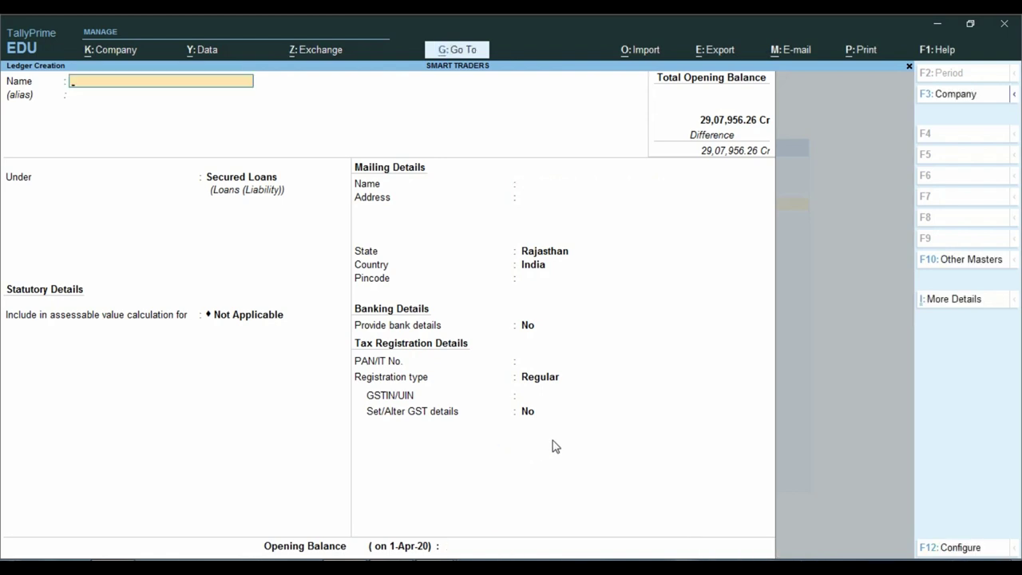
# Scroll the balance sheet down to the Unsecured Loan section, then return to the blank ledger form.
pyautogui.click(226, 507)
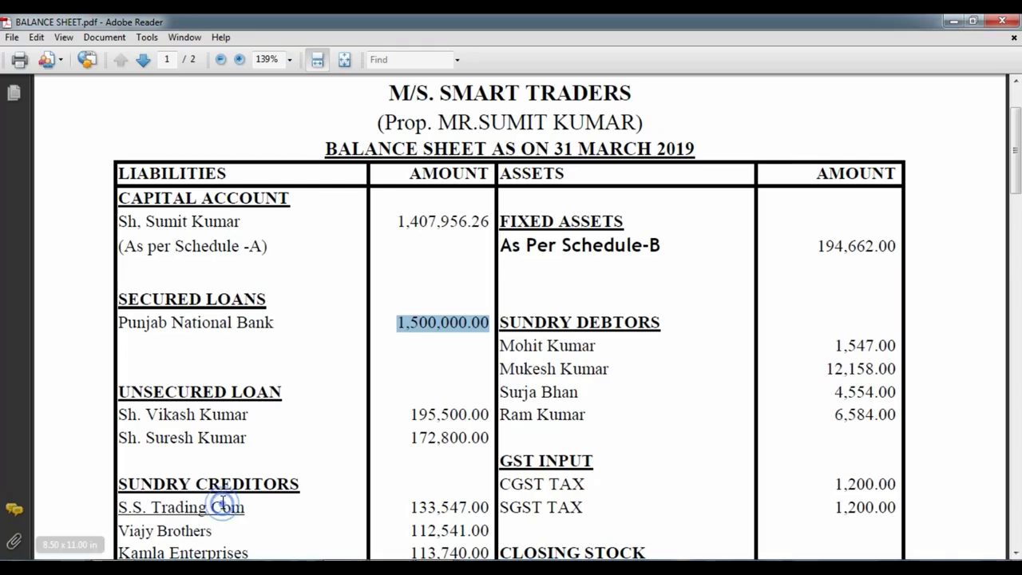
pyautogui.scroll(-2, 296, 456)
pyautogui.scroll(-2, 189, 301)
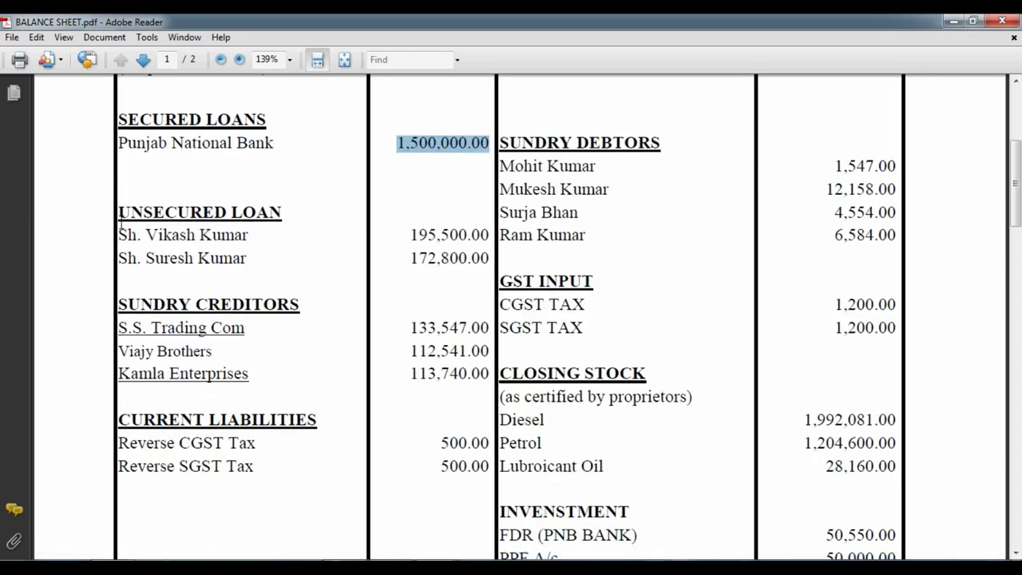
pyautogui.scroll(-1, 254, 253)
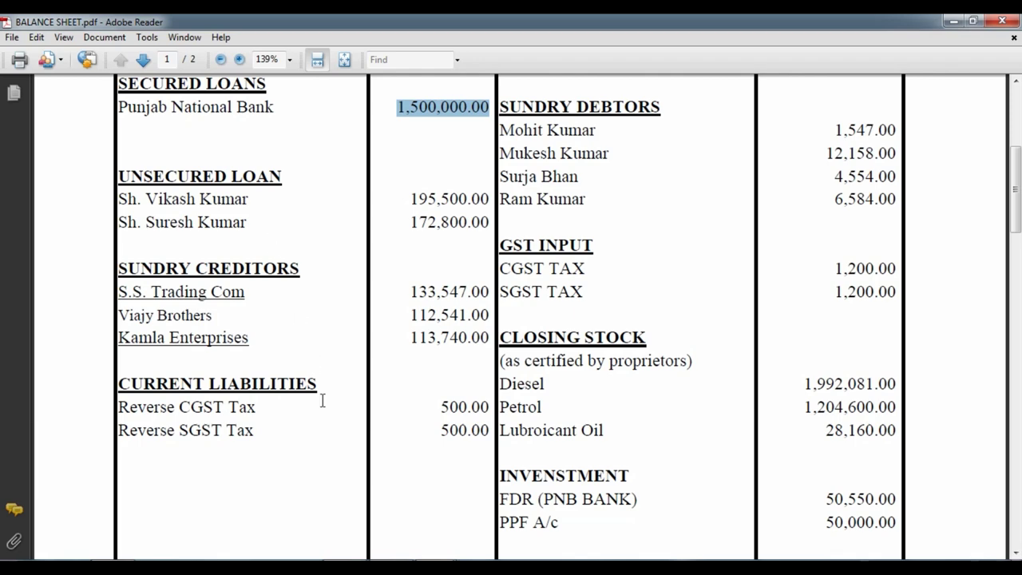
pyautogui.moveTo(344, 567)
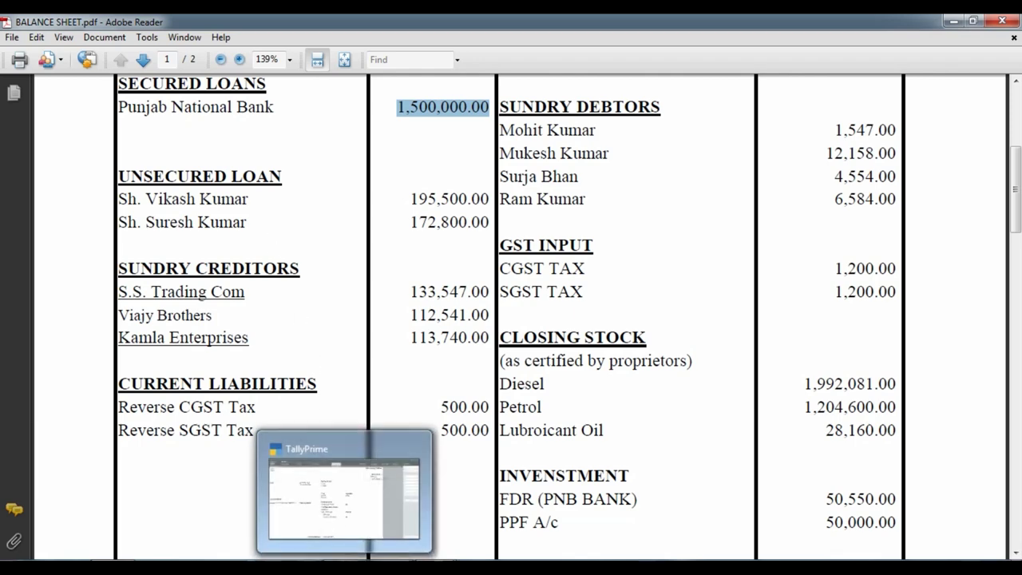
pyautogui.click(343, 502)
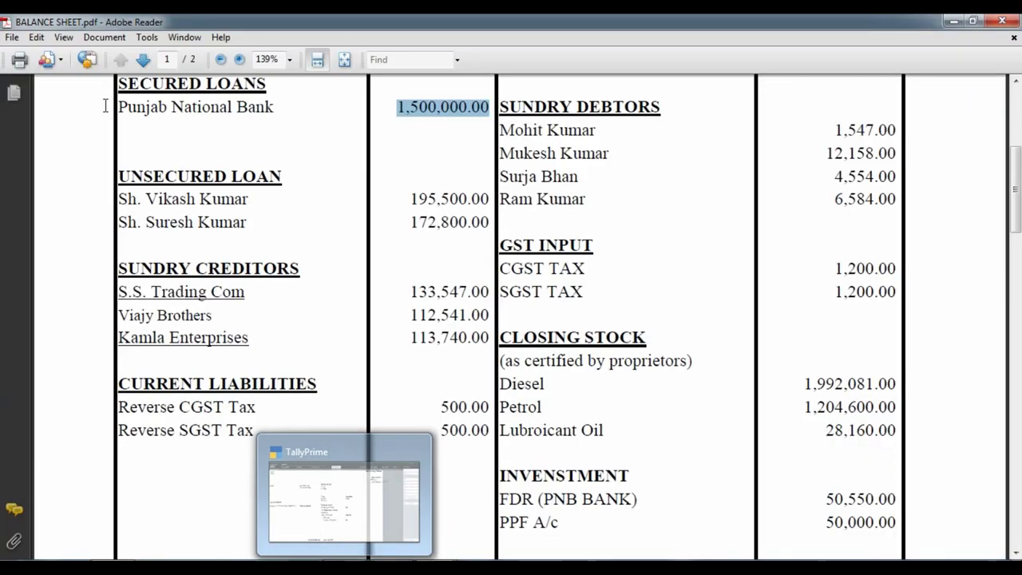
pyautogui.hotkey('alt', 'Tab')
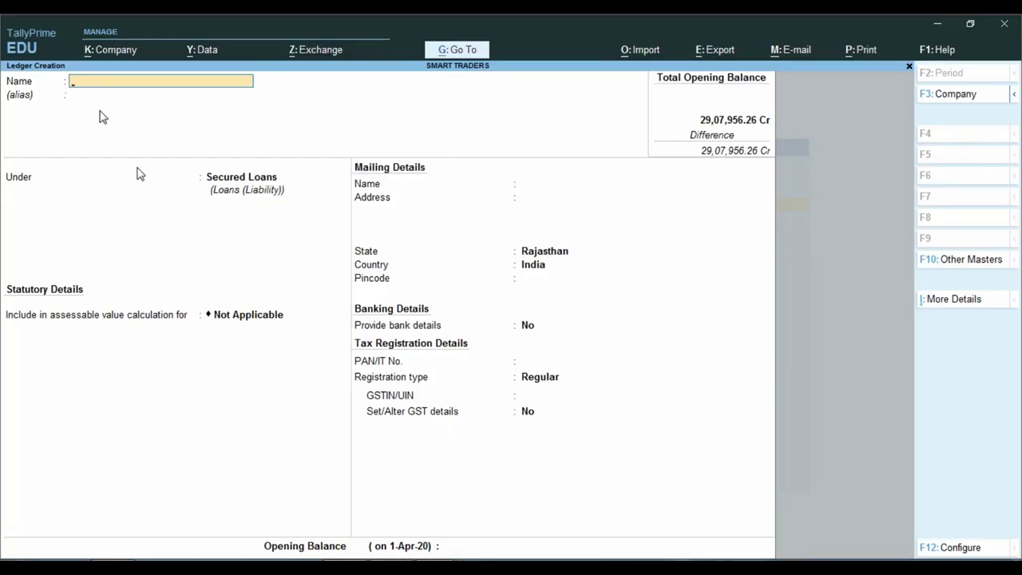
# Enter the first unsecured lender's name as a new ledger under Unsecured Loans.
pyautogui.press('Return')
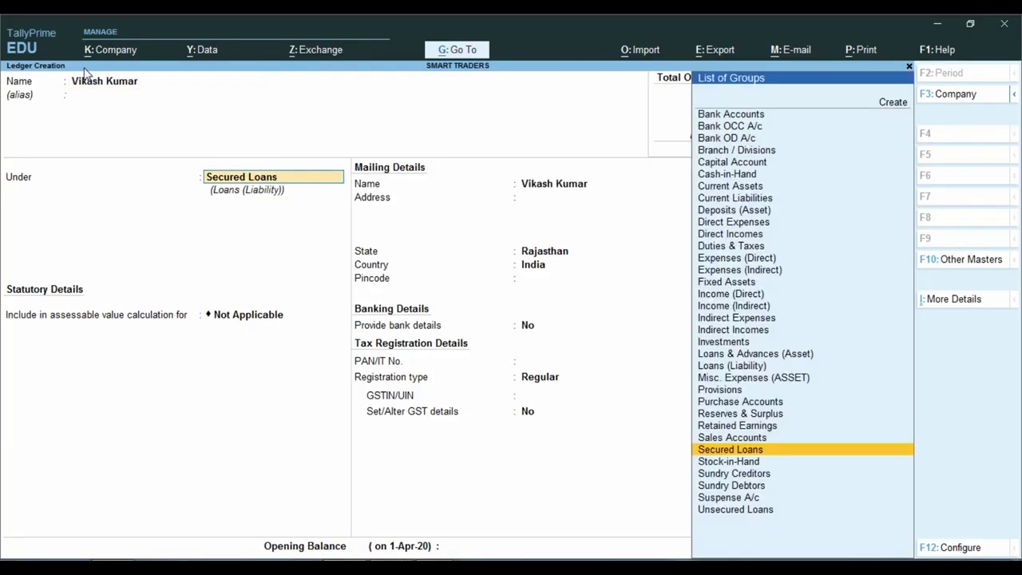
pyautogui.write('Un')
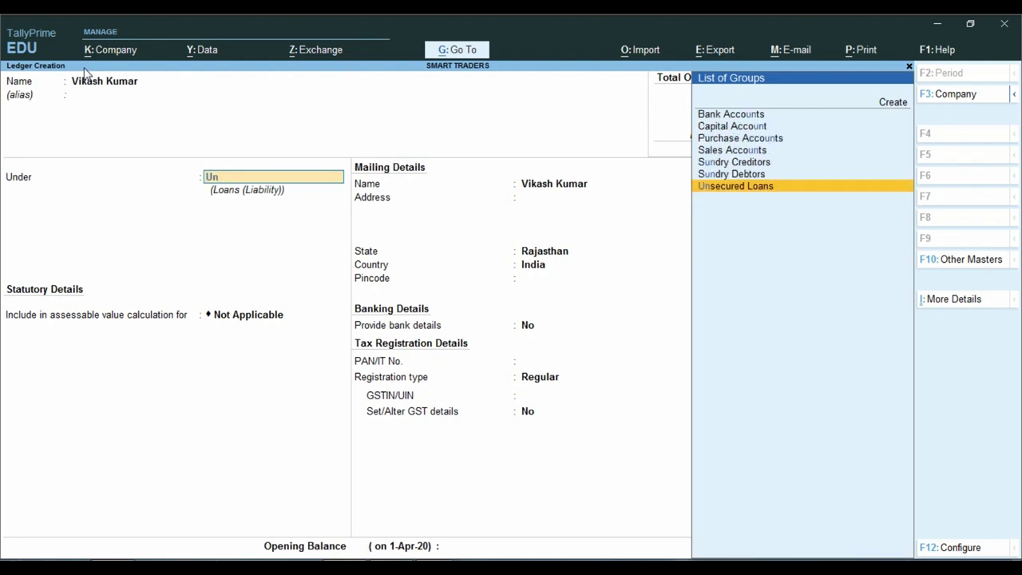
pyautogui.press('Return')
pyautogui.press('Return')
pyautogui.press('Return')
pyautogui.press('Return')
pyautogui.press('Return')
pyautogui.press('Return')
pyautogui.press('Return')
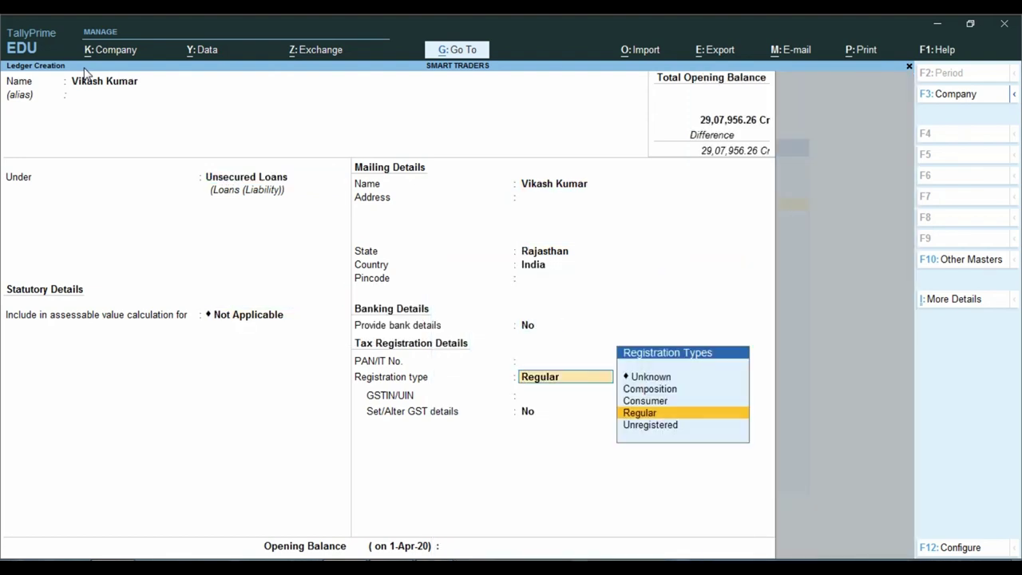
pyautogui.press('Return')
pyautogui.press('Return')
pyautogui.press('Return')
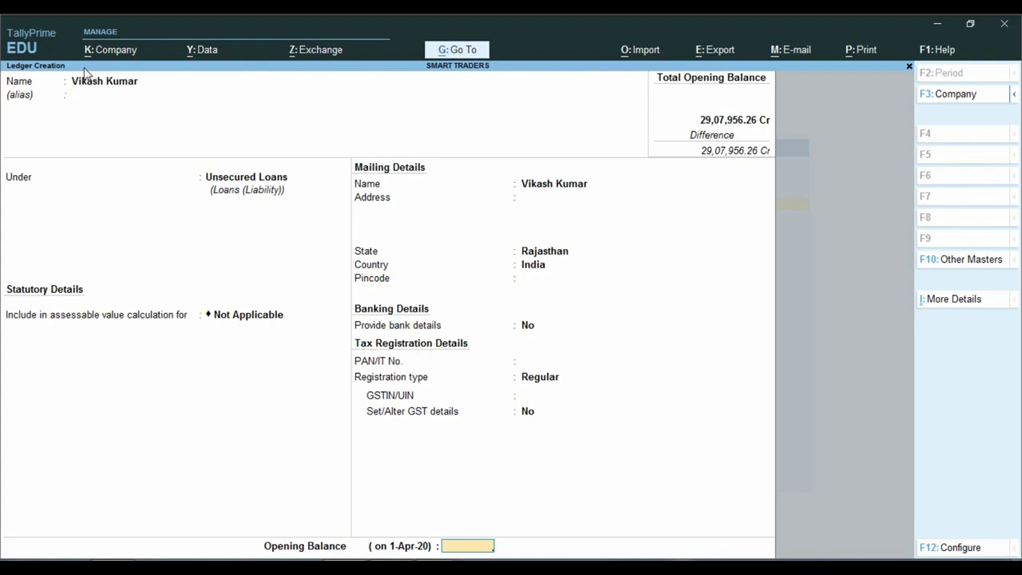
# Check the balance sheet, then enter a 1,95,500 Cr opening balance for the lender.
pyautogui.click(438, 567)
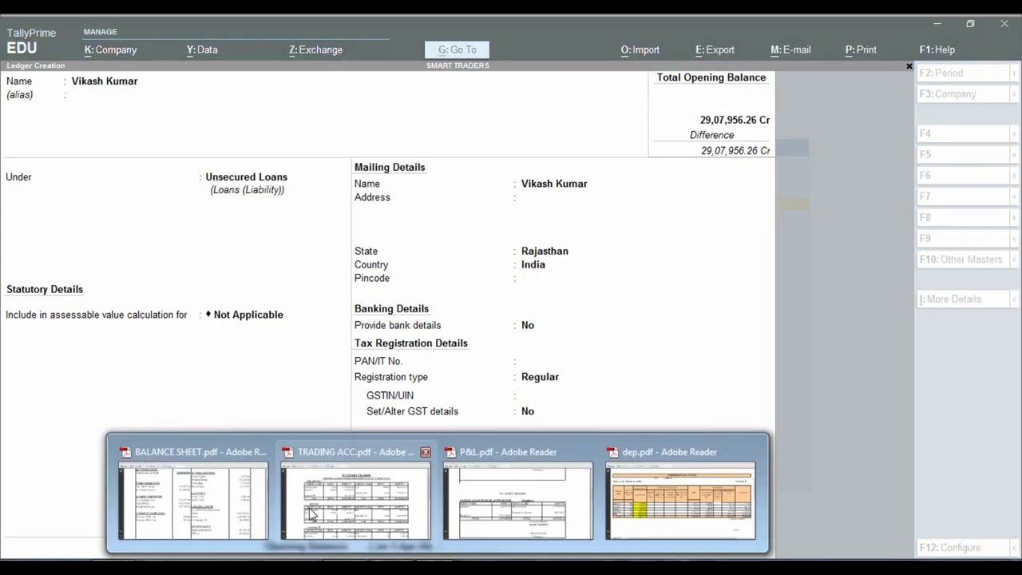
pyautogui.click(231, 487)
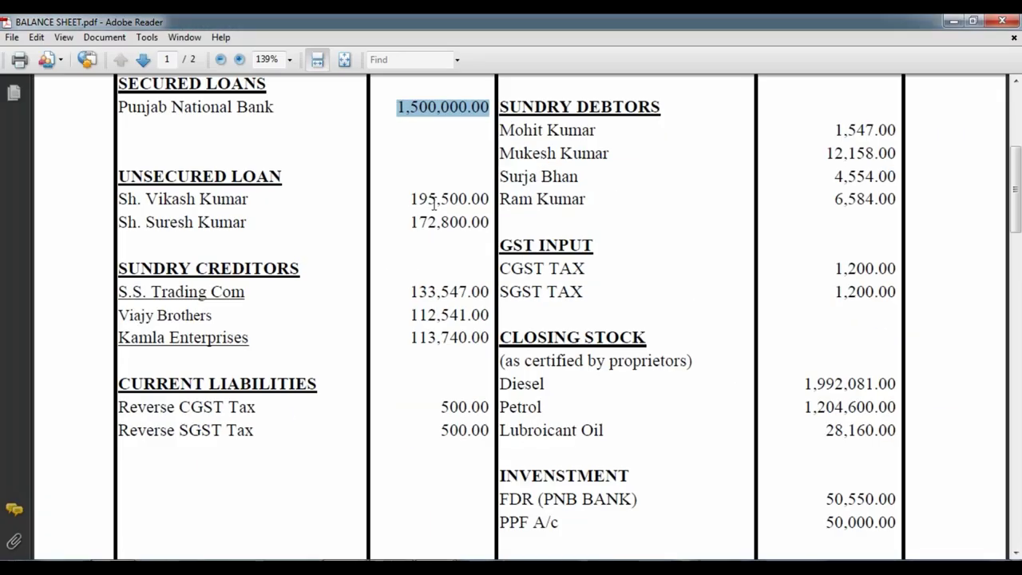
pyautogui.hotkey('alt', 'Tab')
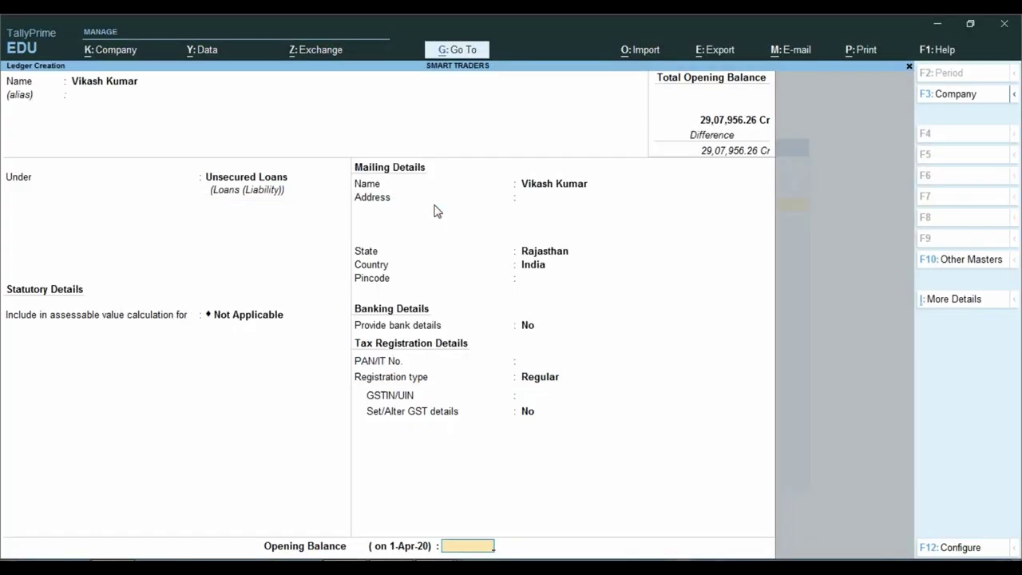
pyautogui.write('1,95,500')
pyautogui.press('Return')
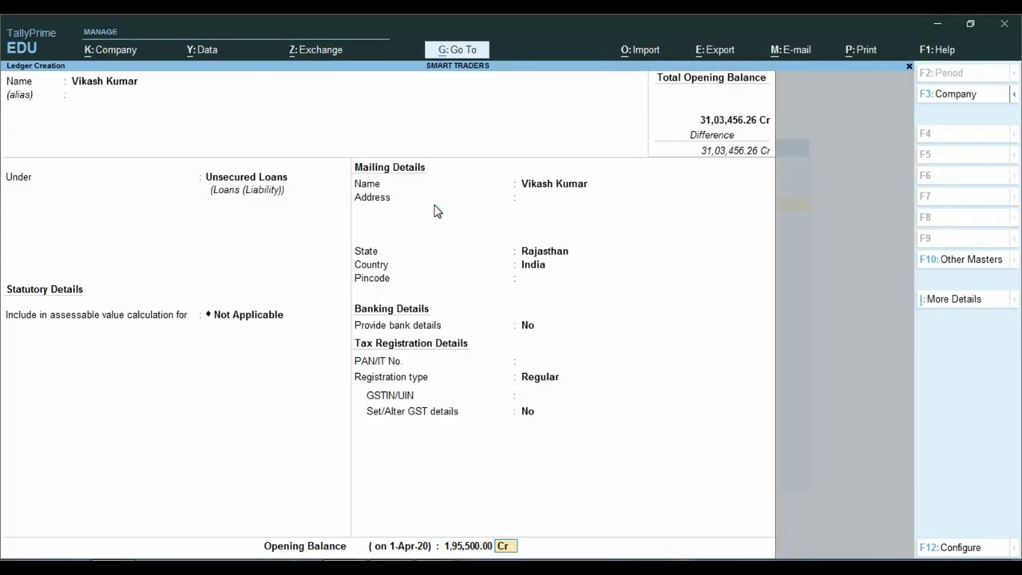
pyautogui.press('Return')
pyautogui.press('Return')
# Save the first lender's ledger and start the second lender's ledger as Unregistered.
pyautogui.hotkey('alt', 'Tab')
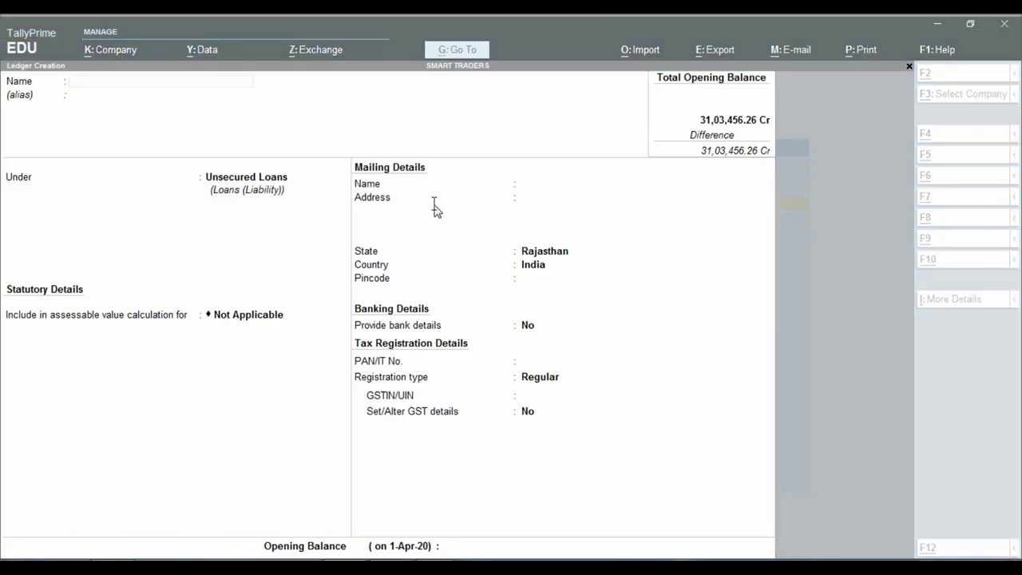
pyautogui.hotkey('alt', 'Tab')
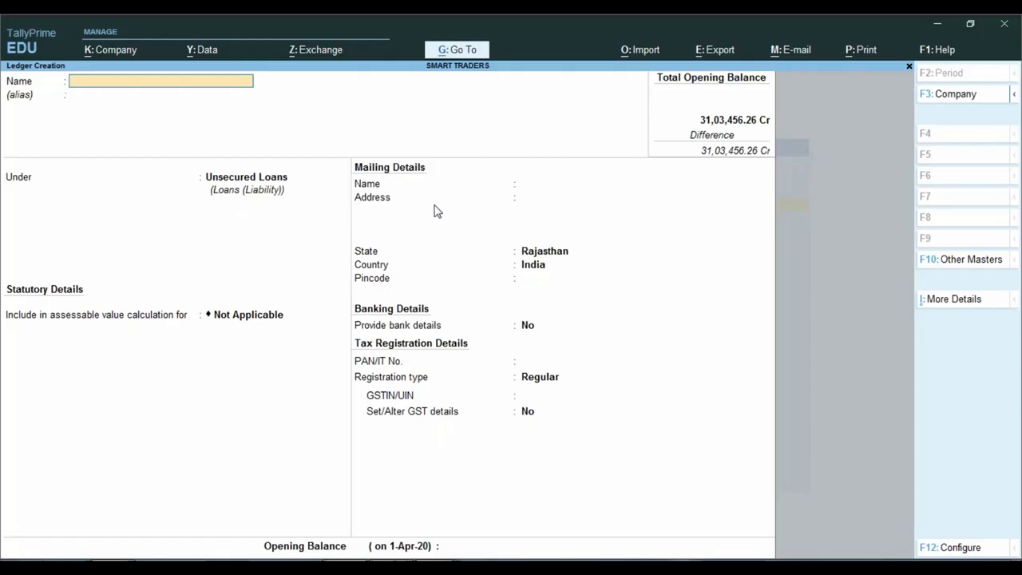
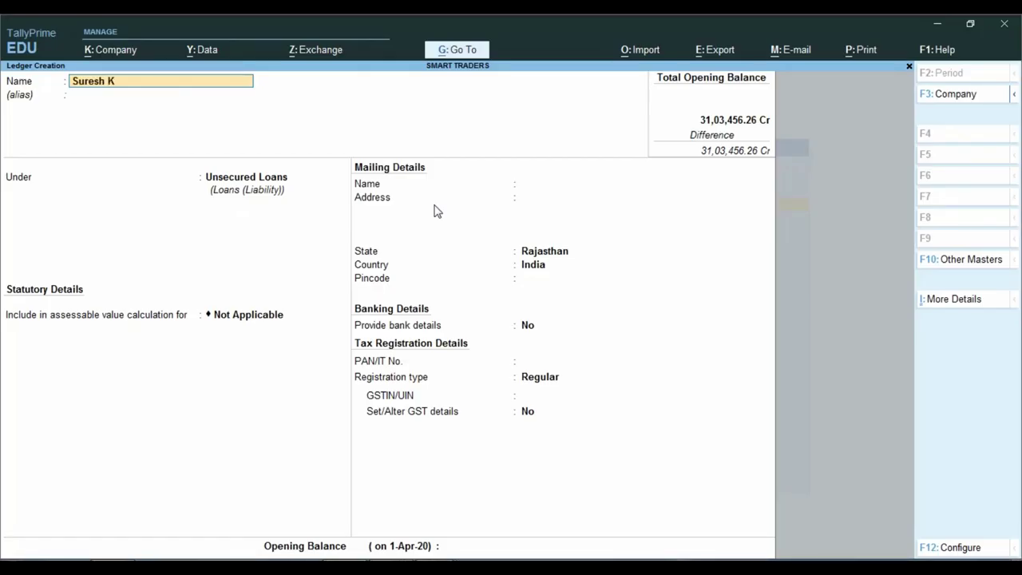
pyautogui.press('Return')
pyautogui.press('Return')
pyautogui.press('Return')
pyautogui.press('Return')
pyautogui.press('Return')
pyautogui.press('Return')
pyautogui.press('Return')
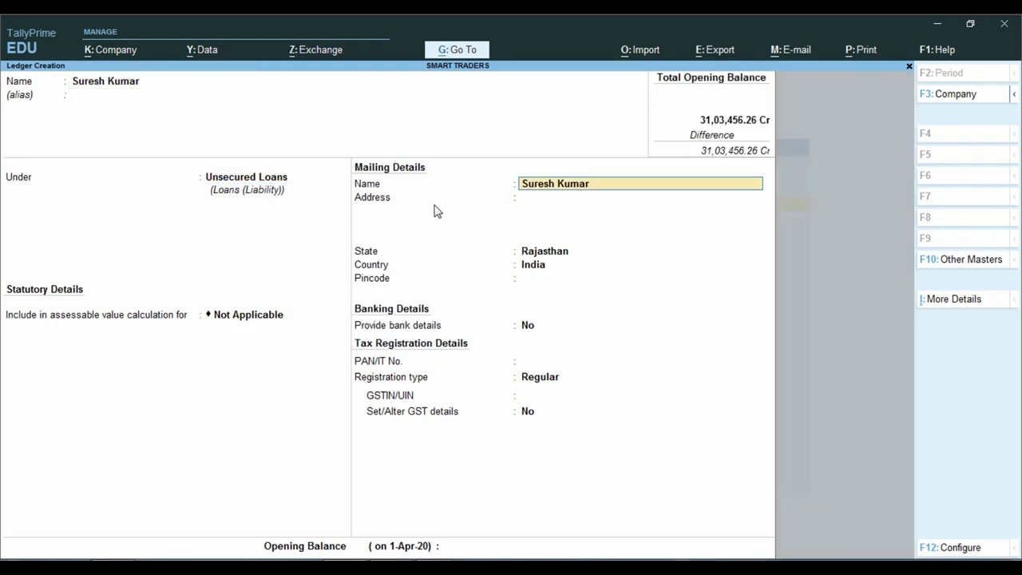
pyautogui.press('Return')
pyautogui.press('Return')
pyautogui.press('Return')
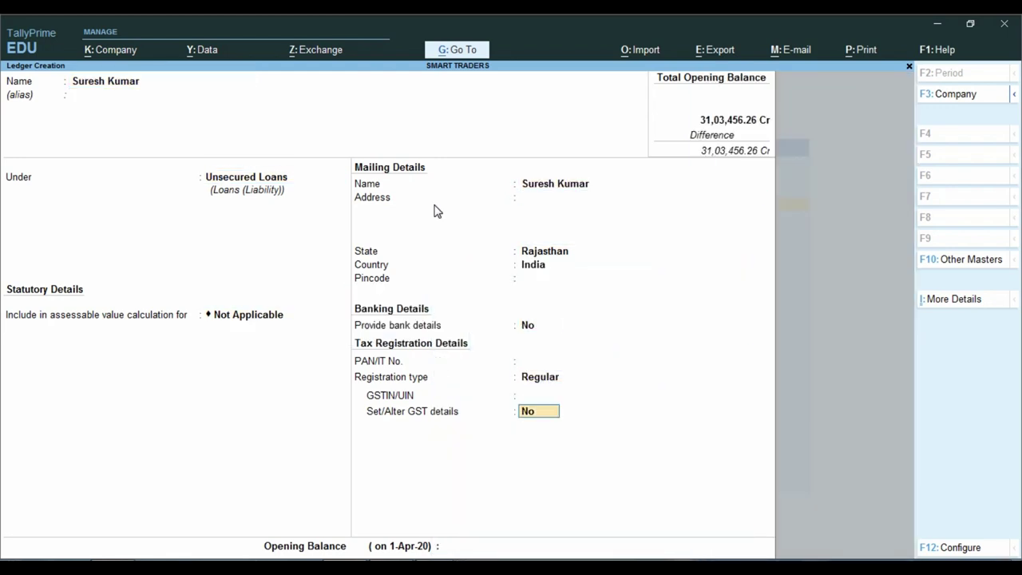
pyautogui.press('BackSpace')
pyautogui.press('BackSpace')
pyautogui.press('Down')
pyautogui.press('Return')
pyautogui.press('Return')
# Enter a 1,72,800 Cr opening balance, save the ledger, and scroll the balance sheet further.
pyautogui.hotkey('alt', 'Tab')
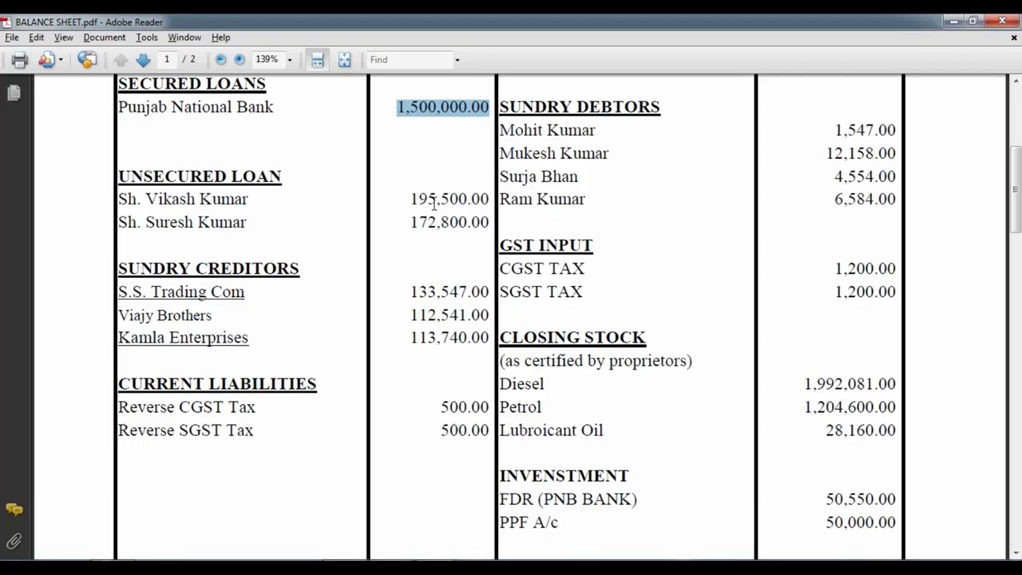
pyautogui.hotkey('alt', 'Tab')
pyautogui.write('172800')
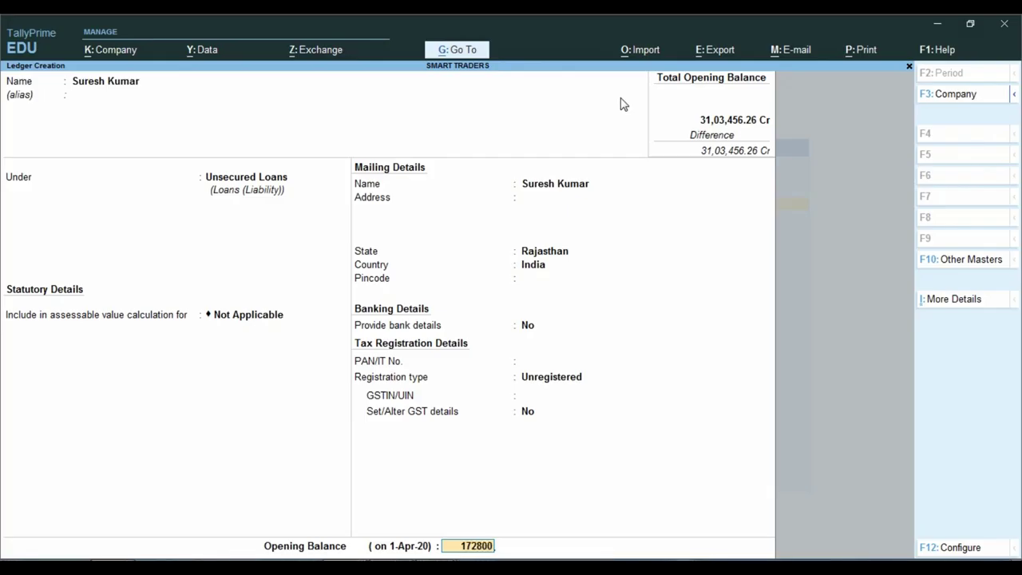
pyautogui.press('Return')
pyautogui.press('Return')
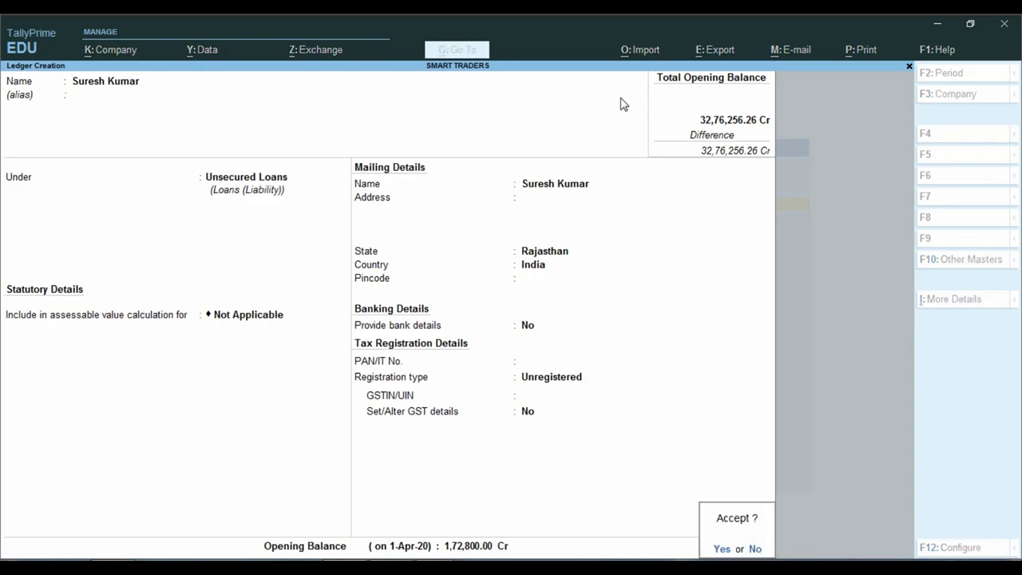
pyautogui.press('Return')
pyautogui.hotkey('alt', 'Tab')
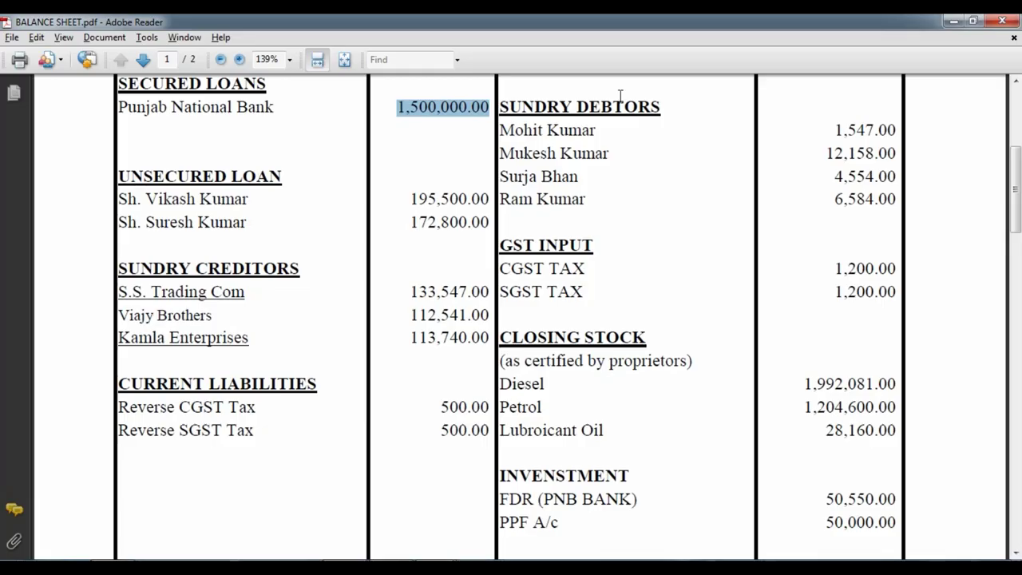
pyautogui.scroll(-3, 163, 276)
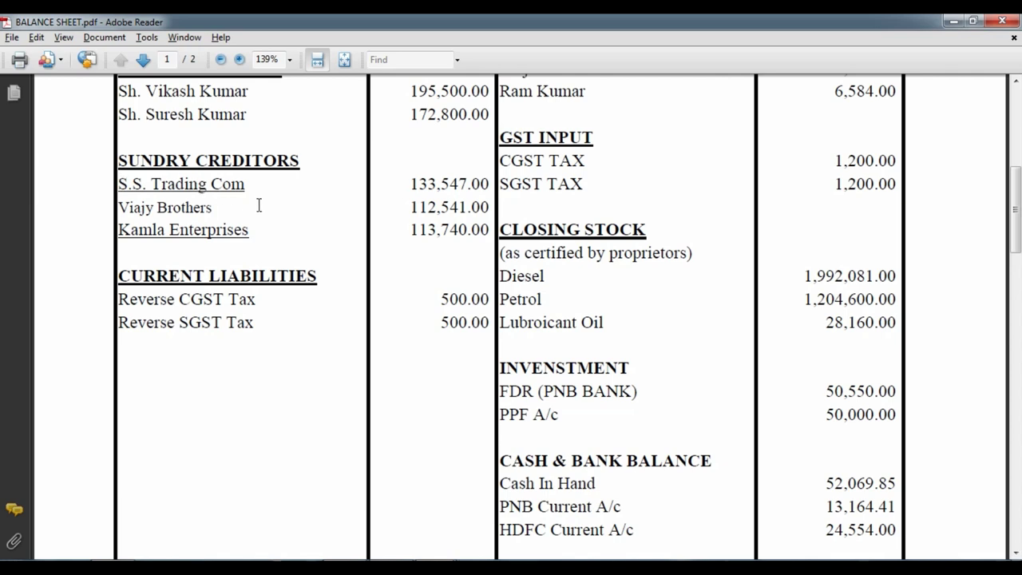
pyautogui.hotkey('alt', 'Tab')
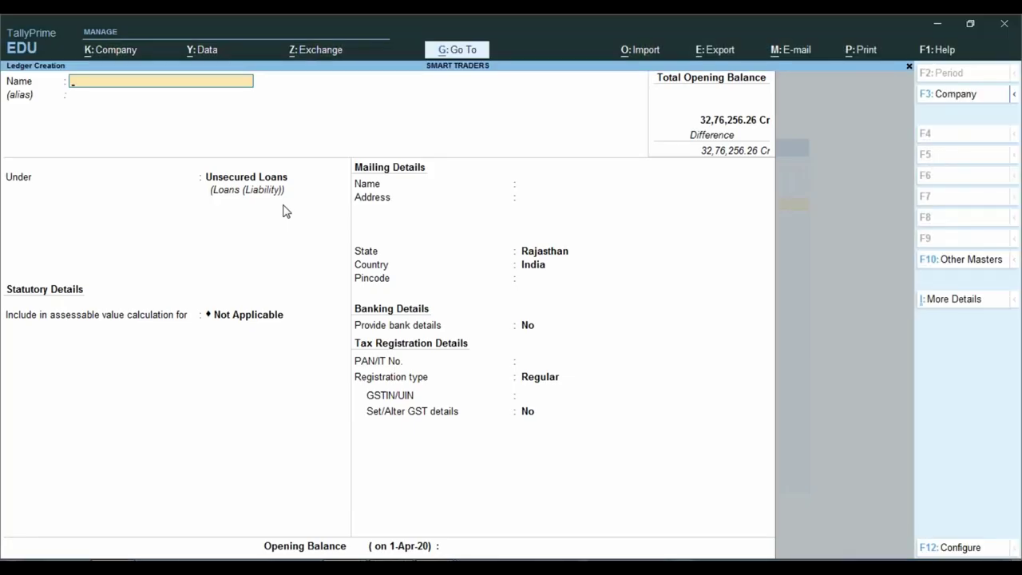
# Copy 'S.S. Trading Com' from the balance sheet and paste it as the ledger name.
pyautogui.hotkey('alt', 'Tab')
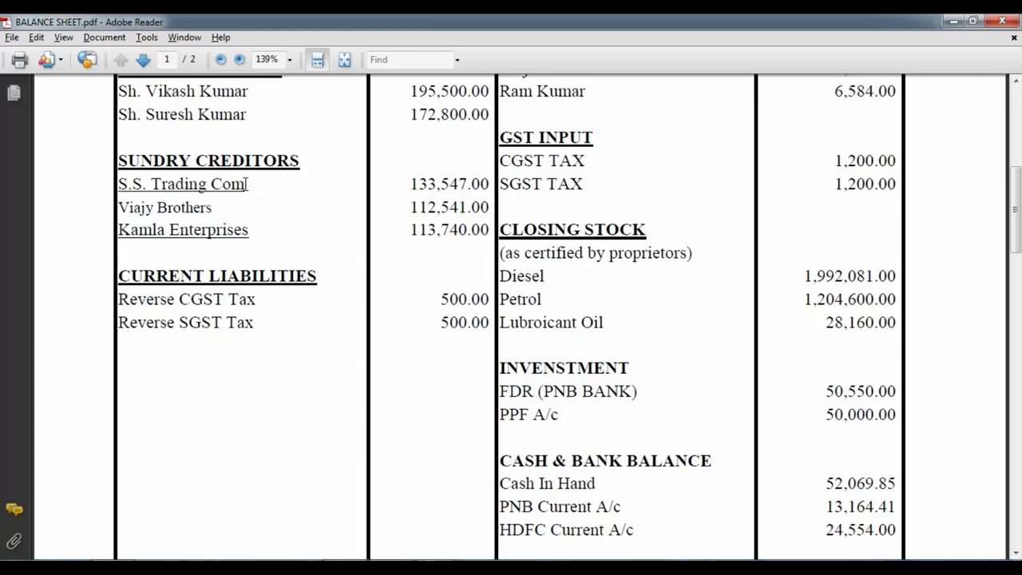
pyautogui.moveTo(116, 184); pyautogui.dragTo(244, 185)
pyautogui.rightClick(236, 189)
pyautogui.click(273, 197)
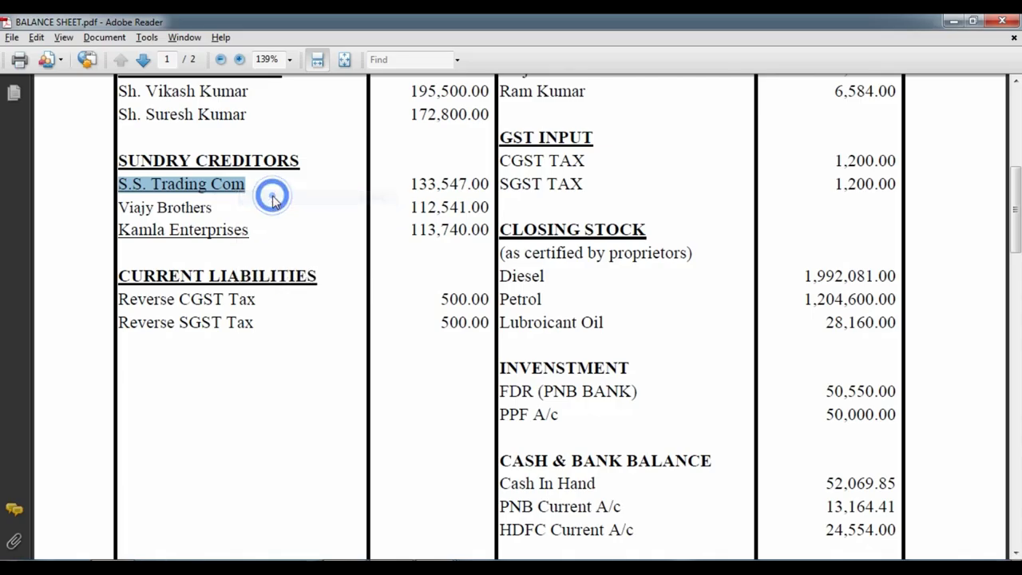
pyautogui.hotkey('alt', 'Tab')
pyautogui.hotkey('ctrl', 'v')
pyautogui.press('Return')
pyautogui.press('Return')
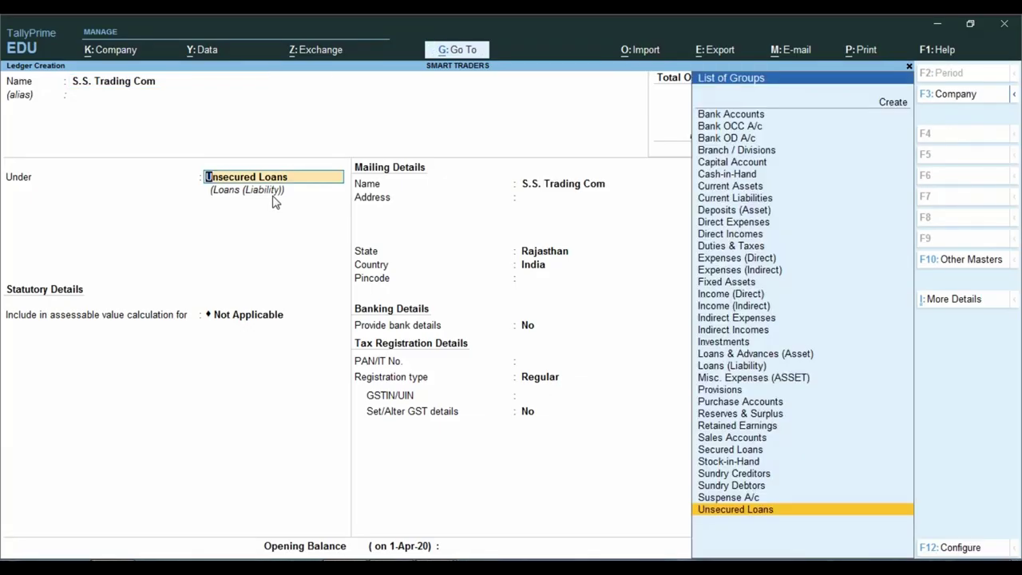
# Place the ledger under Sundry Creditors, skipping the missing GSTIN warning.
pyautogui.write('Sund')
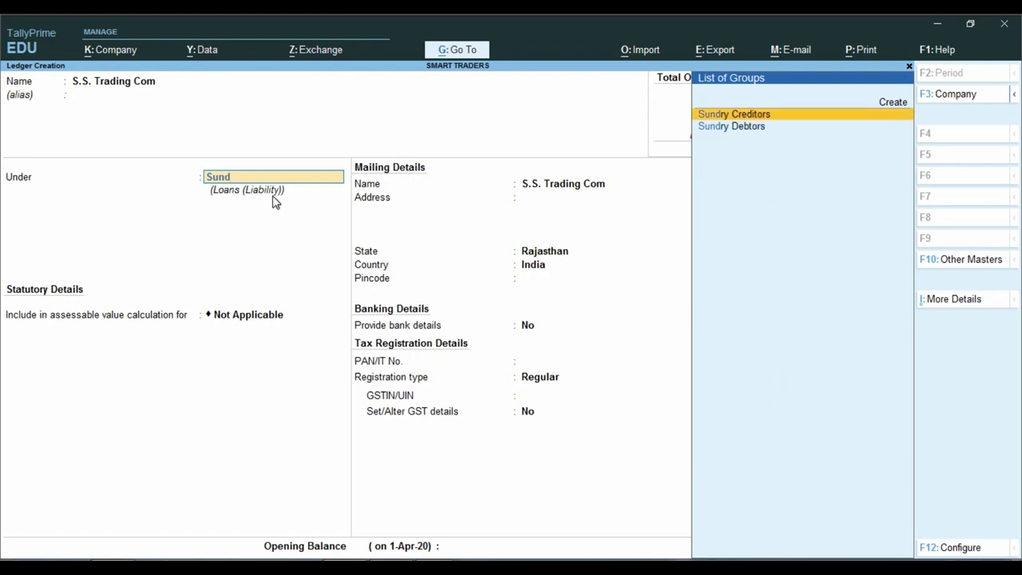
pyautogui.press('Return')
pyautogui.press('Return')
pyautogui.press('Return')
pyautogui.press('Return')
pyautogui.press('Return')
pyautogui.press('Return')
pyautogui.press('Return')
pyautogui.press('Return')
pyautogui.press('Return')
pyautogui.press('Return')
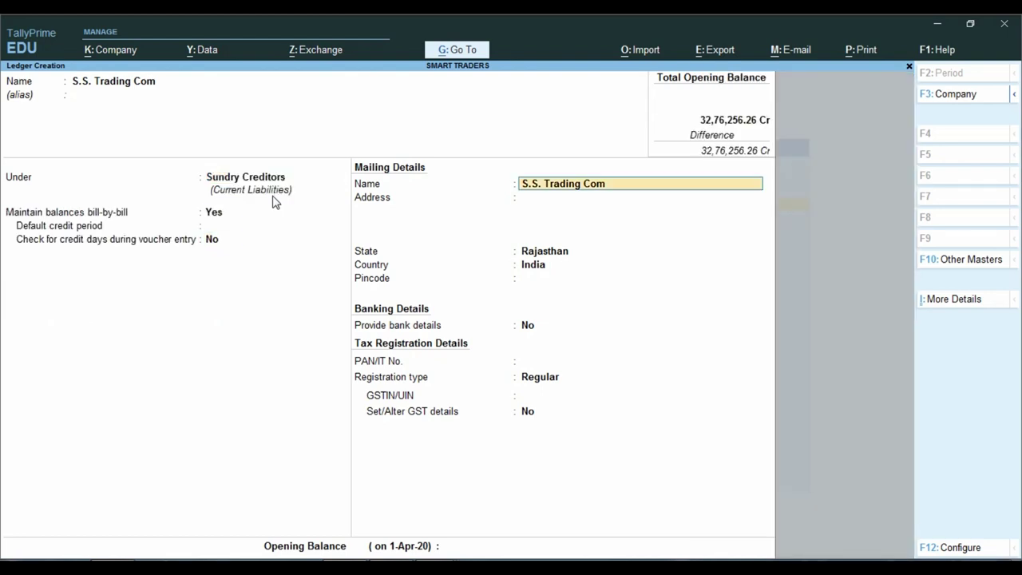
pyautogui.press('Return')
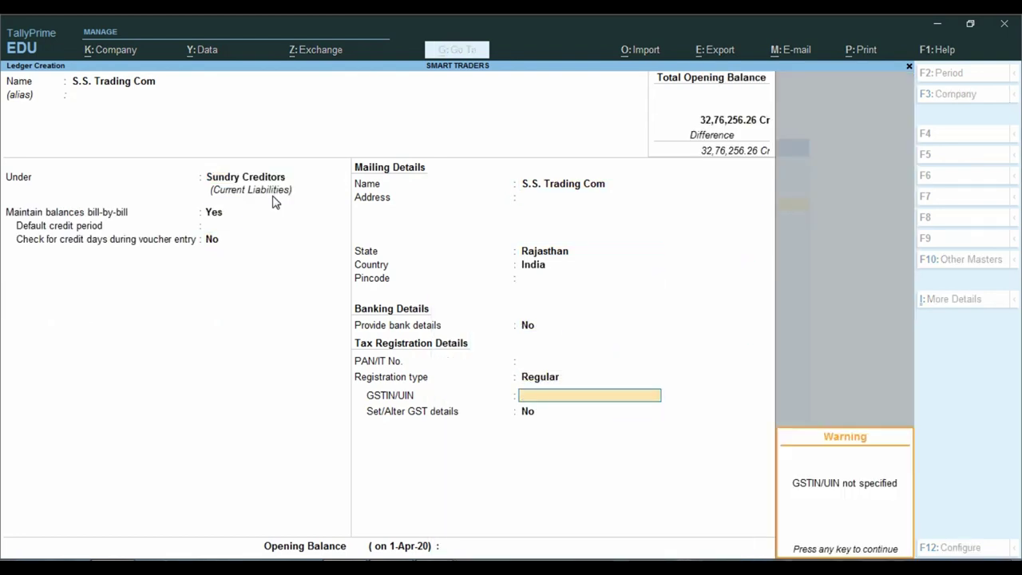
pyautogui.press('Return')
pyautogui.press('Return')
# Enter a 1,33,547 Cr opening balance after checking the PDF, and save the ledger.
pyautogui.hotkey('alt', 'Tab')
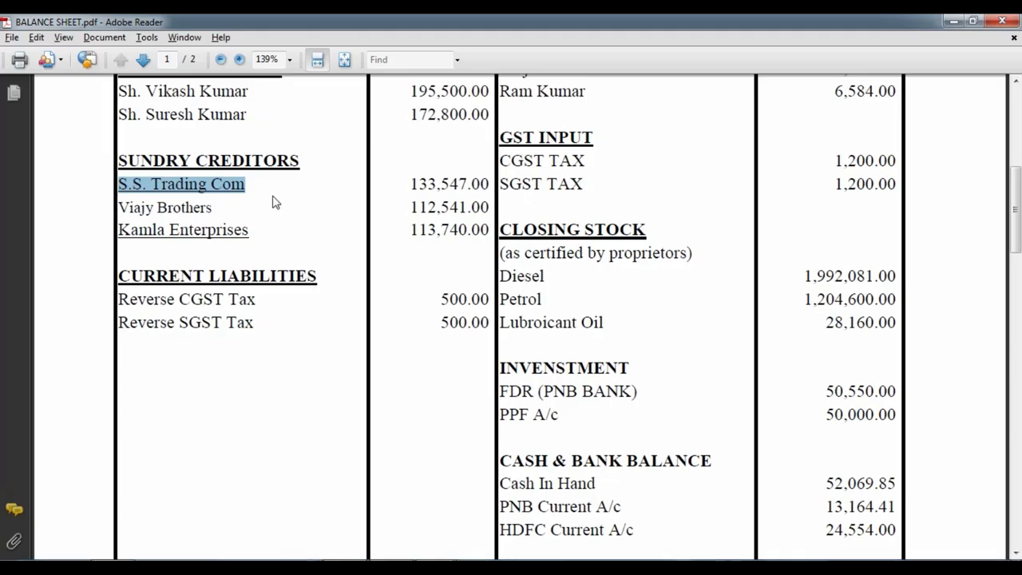
pyautogui.hotkey('alt', 'Tab')
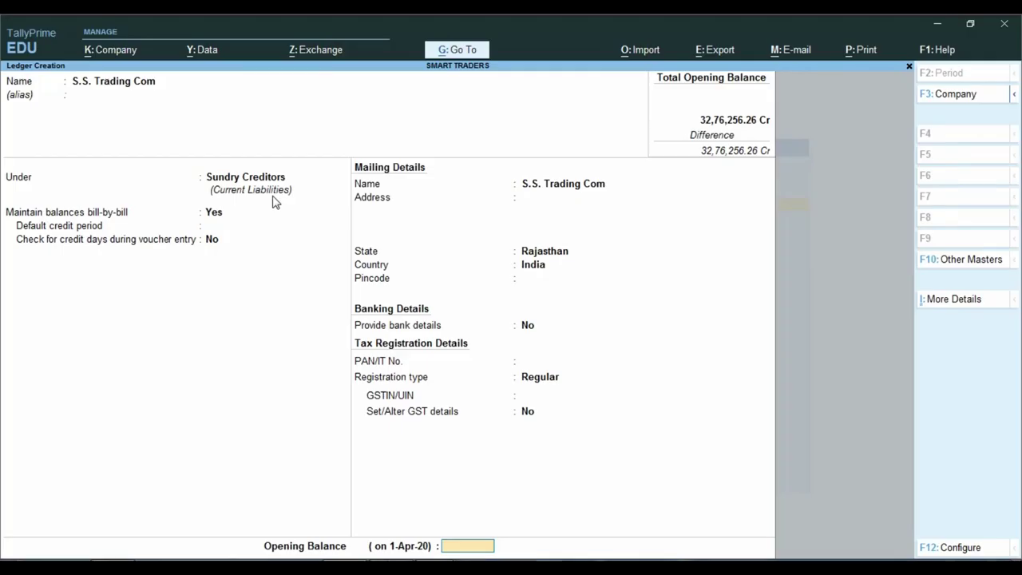
pyautogui.write('133547')
pyautogui.press('Return')
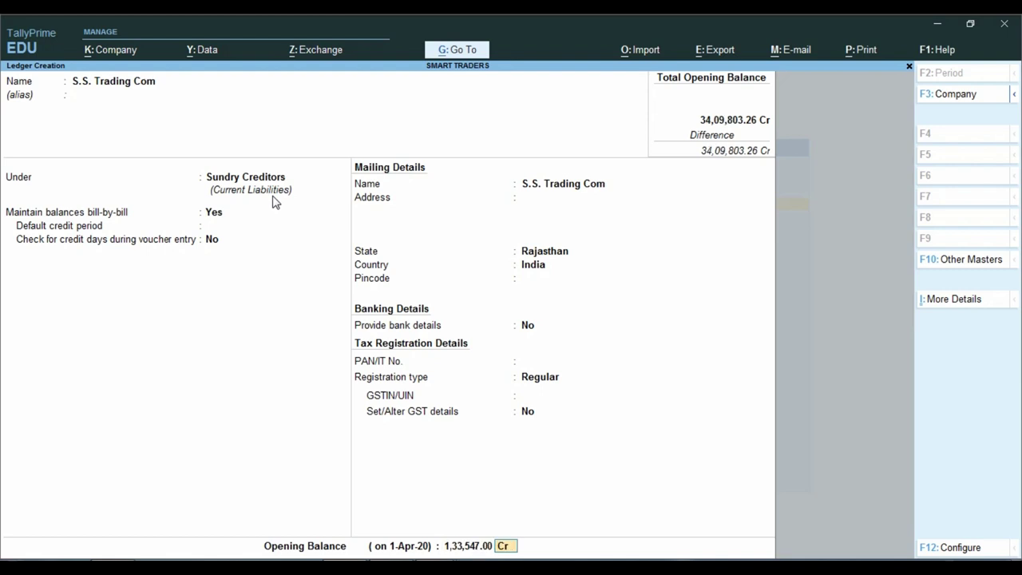
pyautogui.press('Return')
pyautogui.press('Return')
pyautogui.press('Return')
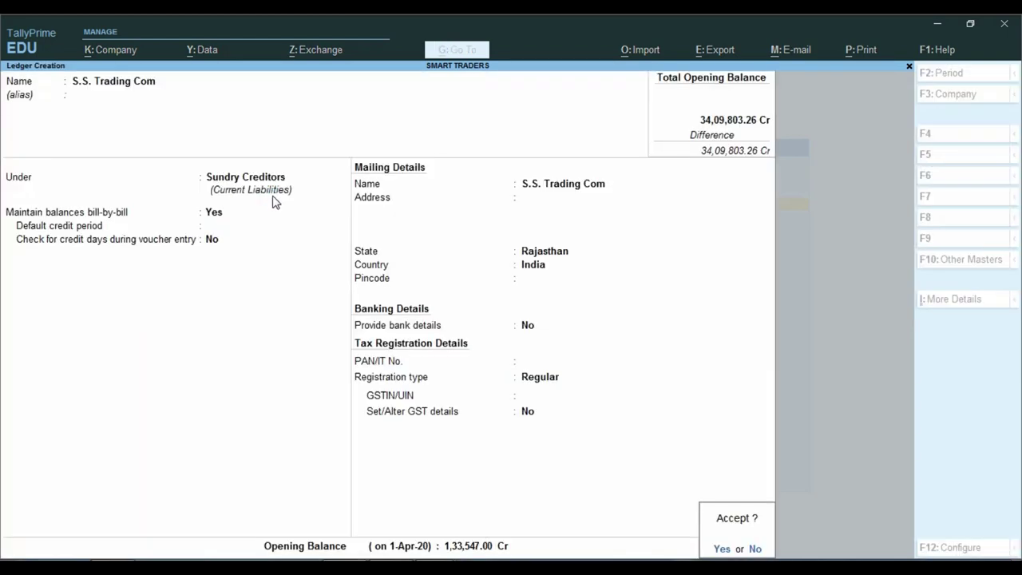
pyautogui.press('Return')
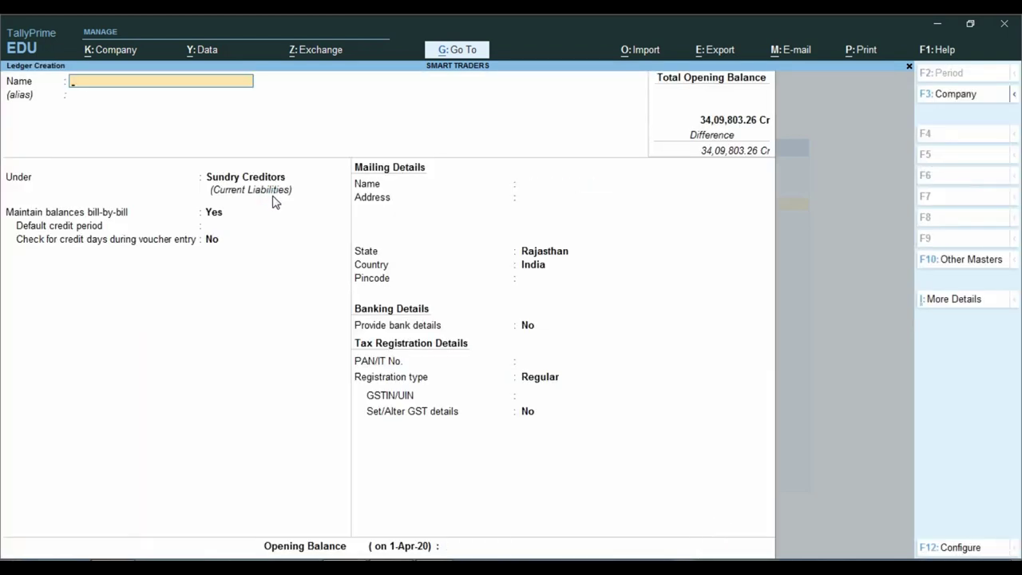
# Save the Vijay Brothers creditor ledger as Regular with a 1,12,541 Cr opening balance.
pyautogui.hotkey('alt', 'Tab')
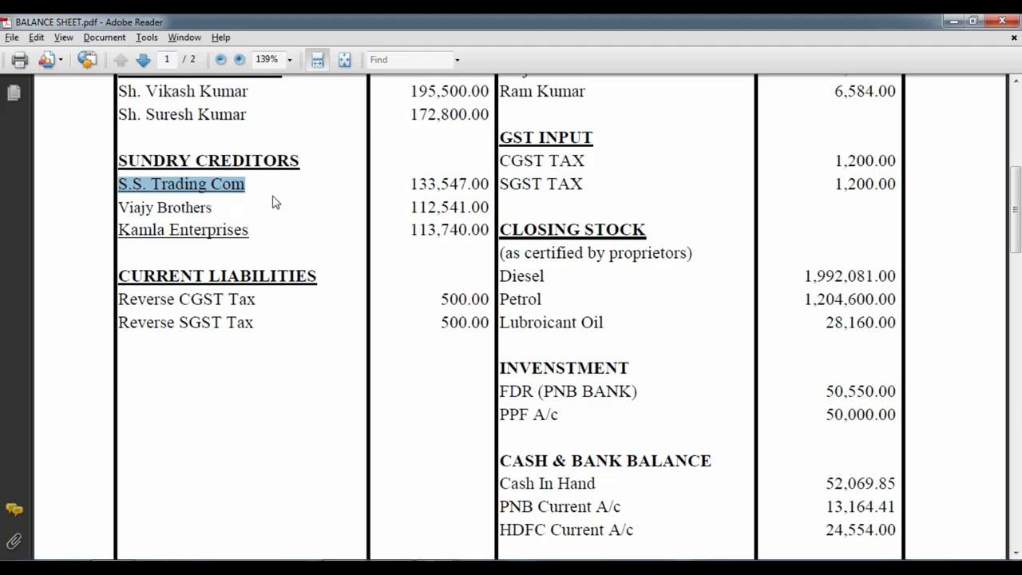
pyautogui.hotkey('alt', 'Tab')
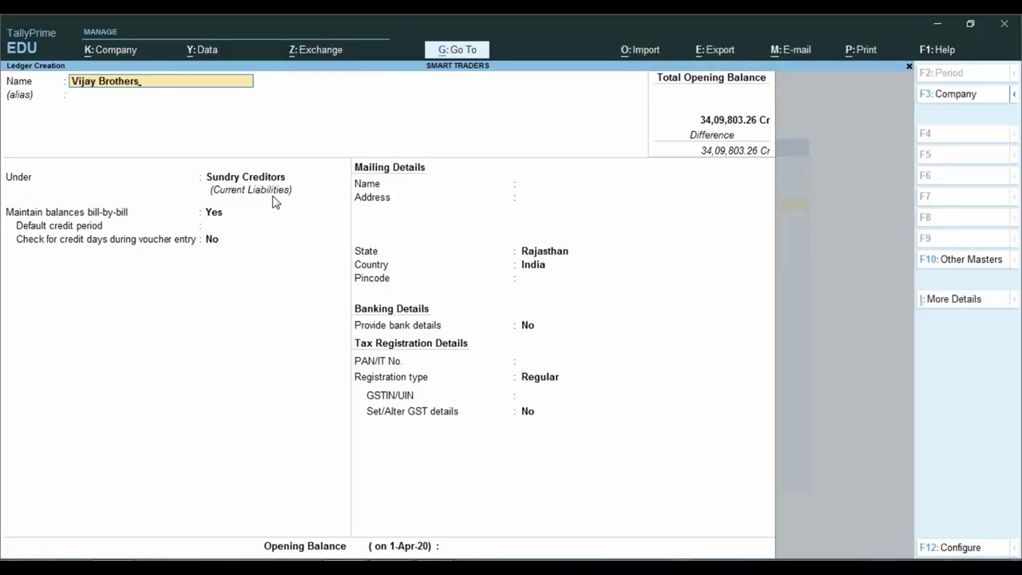
pyautogui.press('Return')
pyautogui.press('Return')
pyautogui.press('Return')
pyautogui.press('Return')
pyautogui.press('Return')
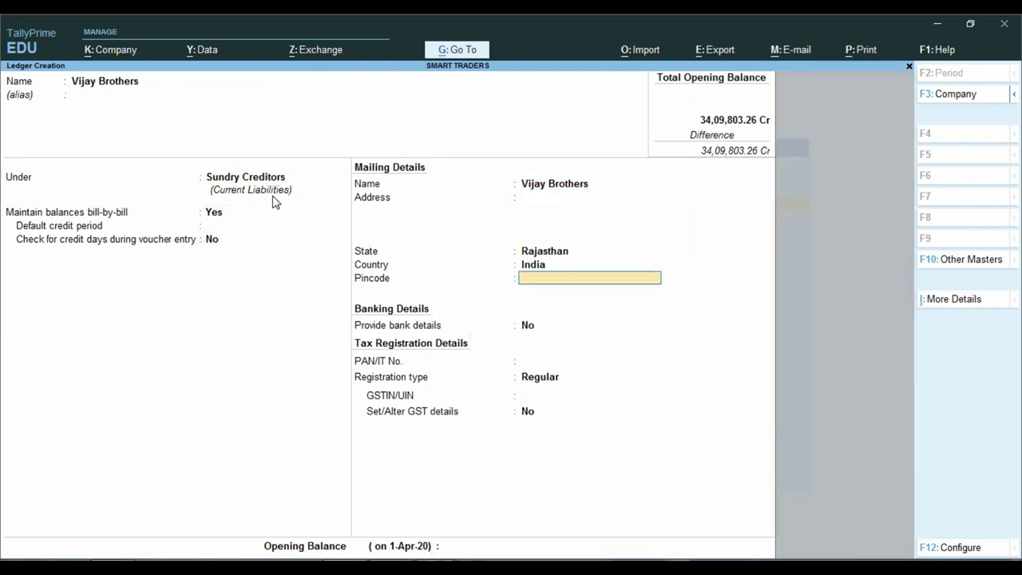
pyautogui.press('Return')
pyautogui.press('Return')
pyautogui.press('Return')
pyautogui.press('Down')
pyautogui.press('Up')
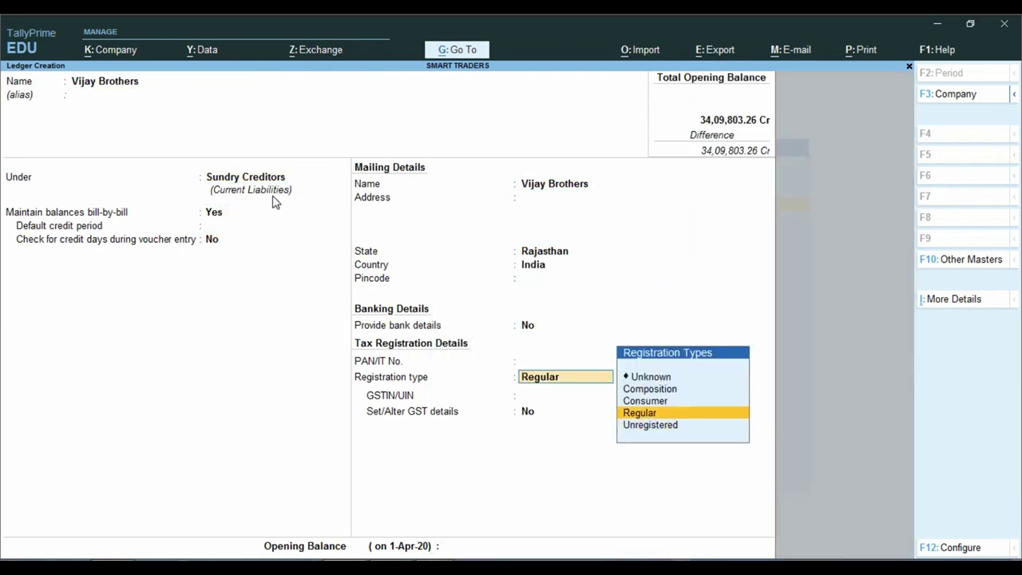
pyautogui.press('Return')
pyautogui.press('Return')
pyautogui.press('Return')
pyautogui.press('Return')
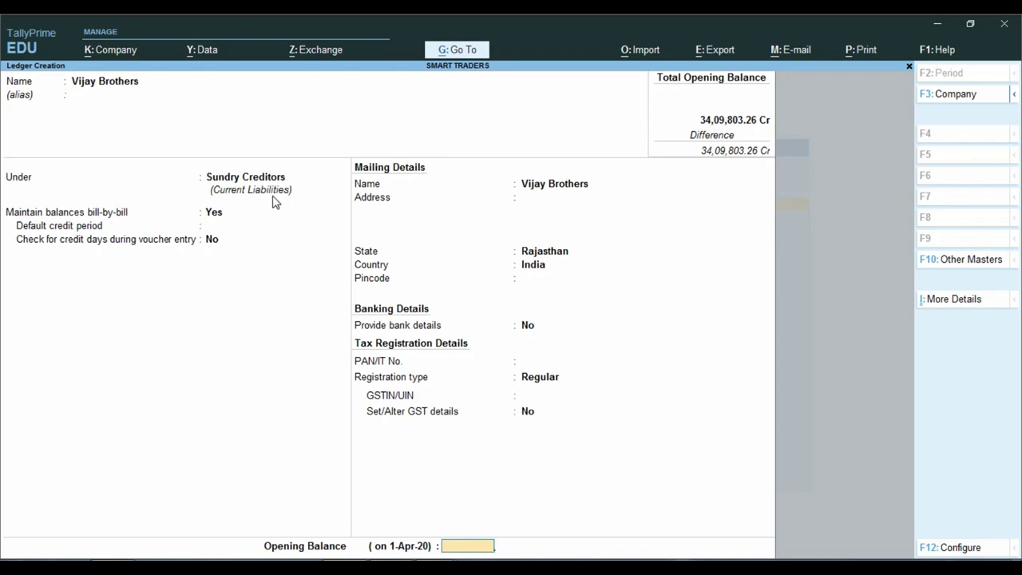
pyautogui.hotkey('alt', 'Tab')
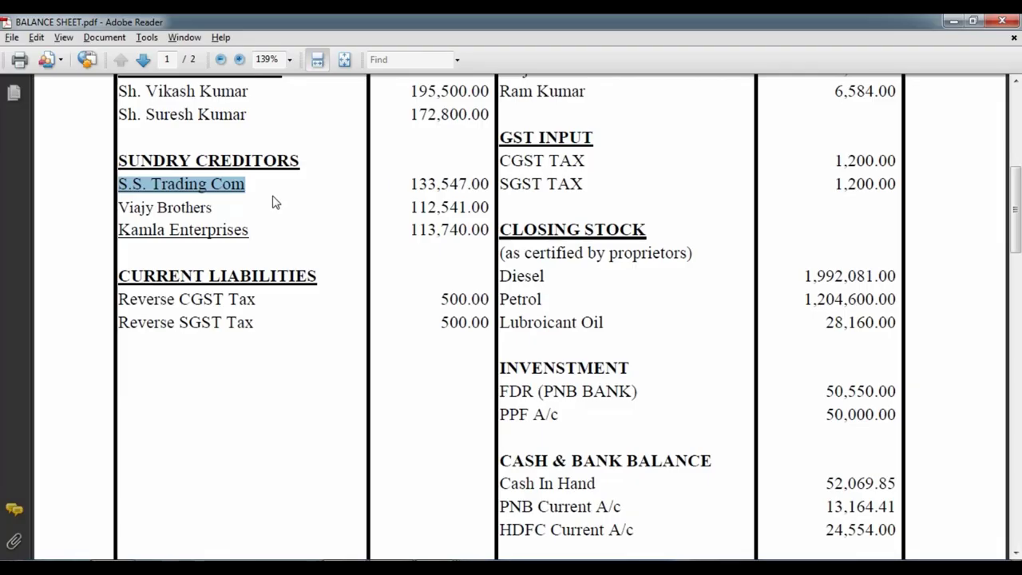
pyautogui.hotkey('alt', 'Tab')
pyautogui.write('1,12,541')
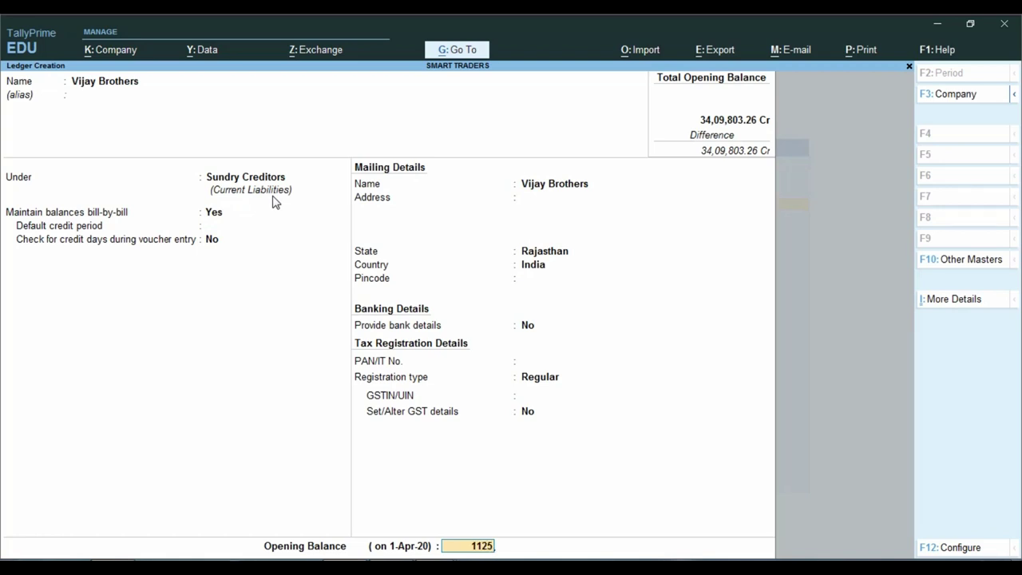
pyautogui.press('Return')
pyautogui.press('Return')
pyautogui.press('Return')
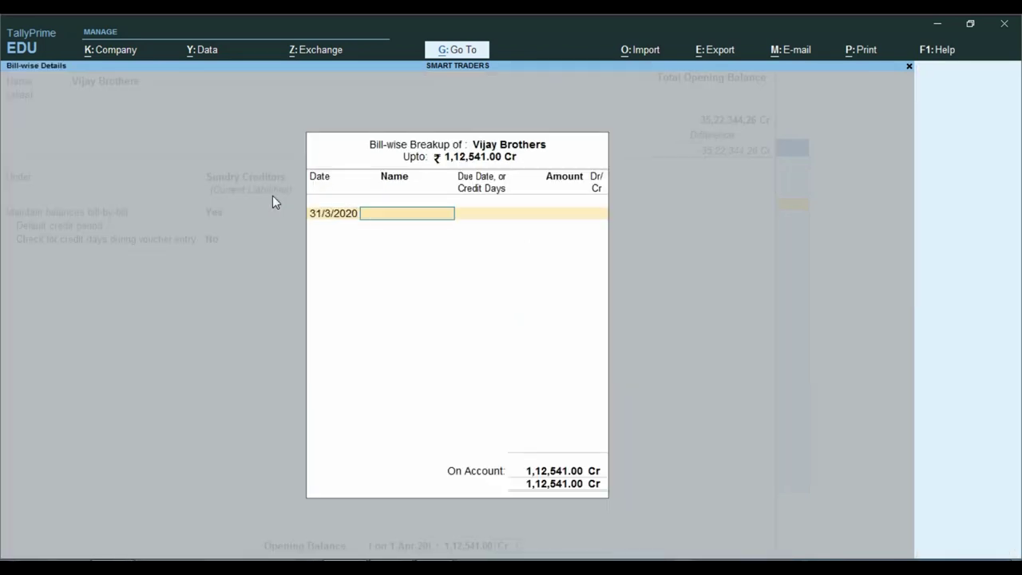
pyautogui.press('Return')
pyautogui.hotkey('alt', 'Tab')
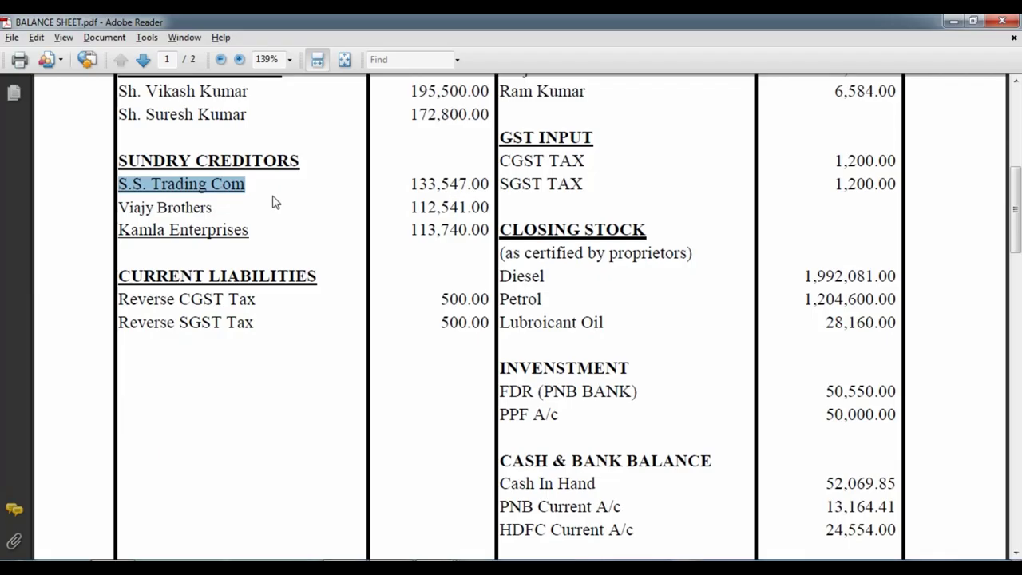
pyautogui.hotkey('alt', 'Tab')
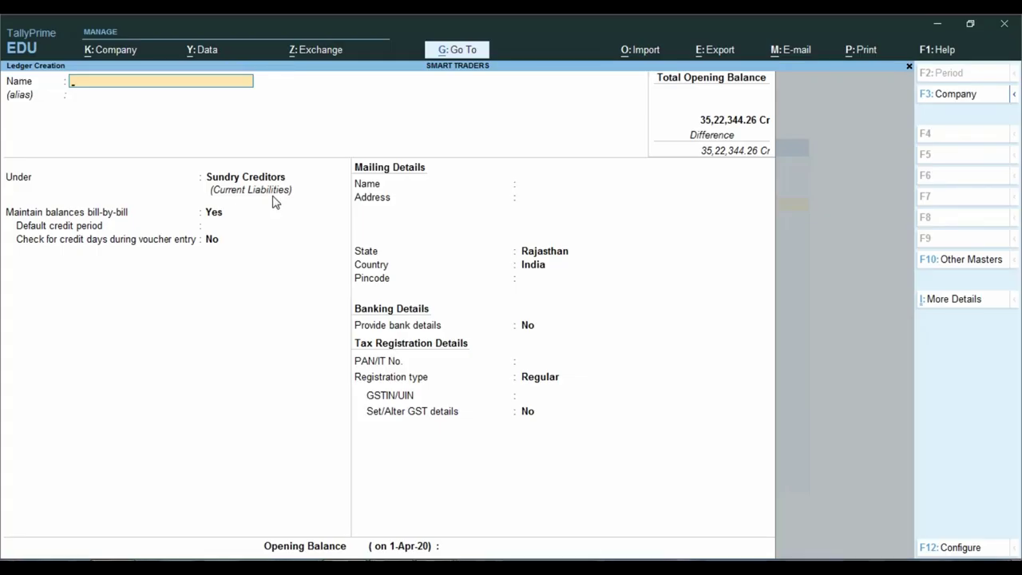
# Create the Kamla Enterprises ledger with a 1,13,740 Cr opening balance and save it.
pyautogui.write('Kamla Enter')
pyautogui.press('Return')
pyautogui.press('Return')
pyautogui.press('Return')
pyautogui.press('Return')
pyautogui.press('Return')
pyautogui.press('Return')
pyautogui.press('Return')
pyautogui.press('Return')
pyautogui.press('Return')
pyautogui.press('Return')
pyautogui.press('Return')
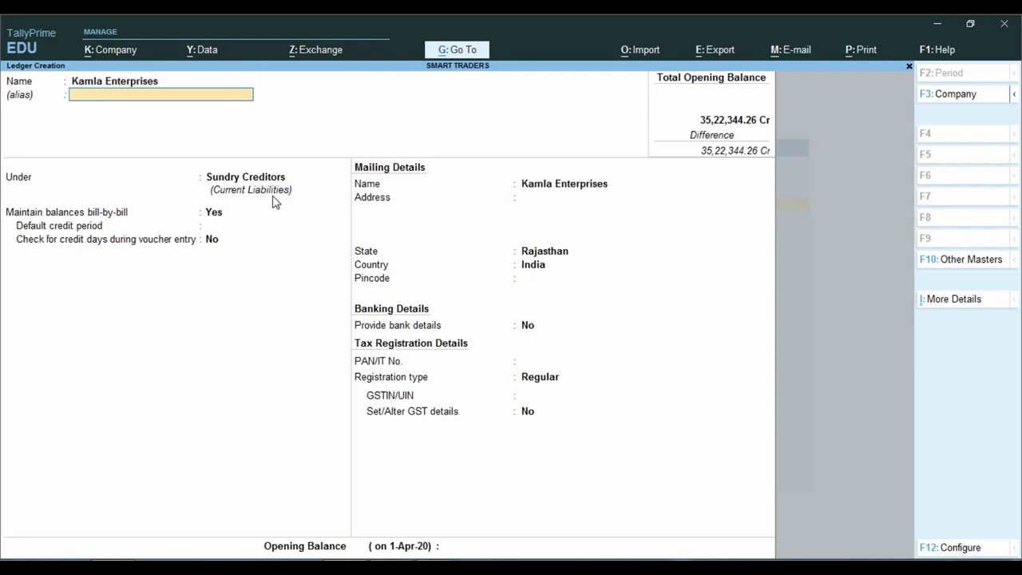
pyautogui.press('Return')
pyautogui.press('Return')
pyautogui.press('Return')
pyautogui.press('Return')
pyautogui.press('Return')
pyautogui.press('Return')
pyautogui.press('Return')
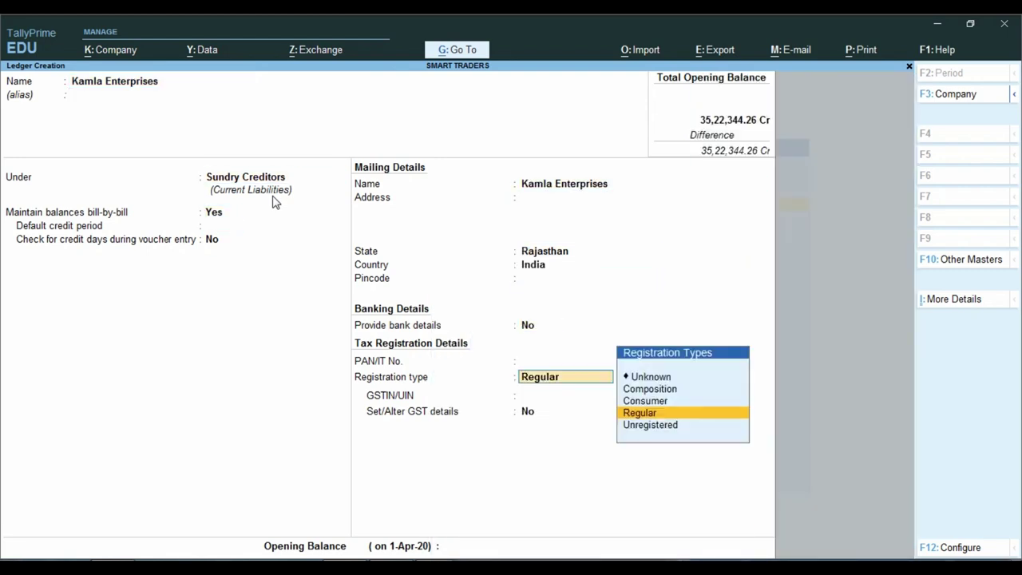
pyautogui.hotkey('alt', 'Tab')
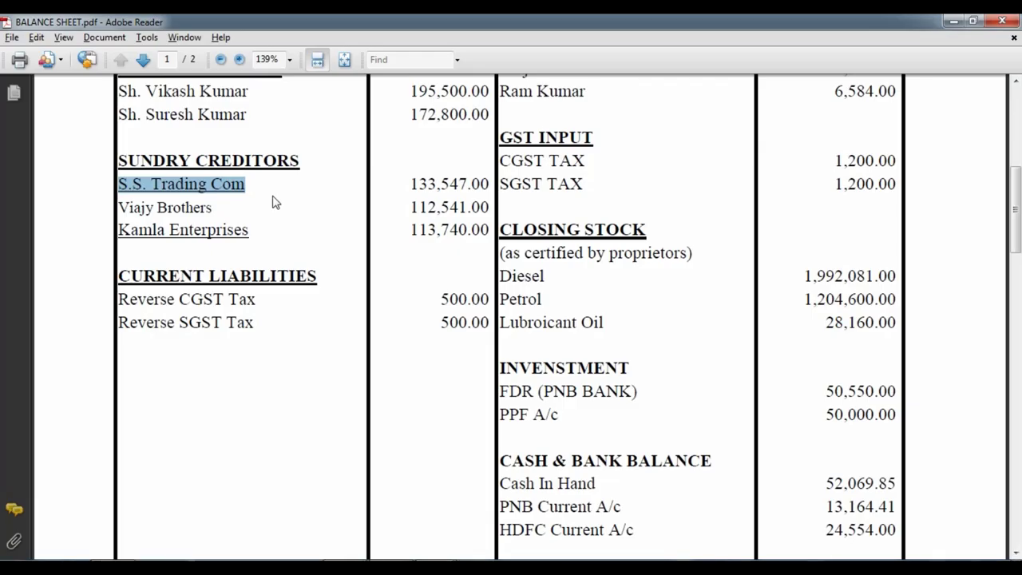
pyautogui.hotkey('alt', 'Tab')
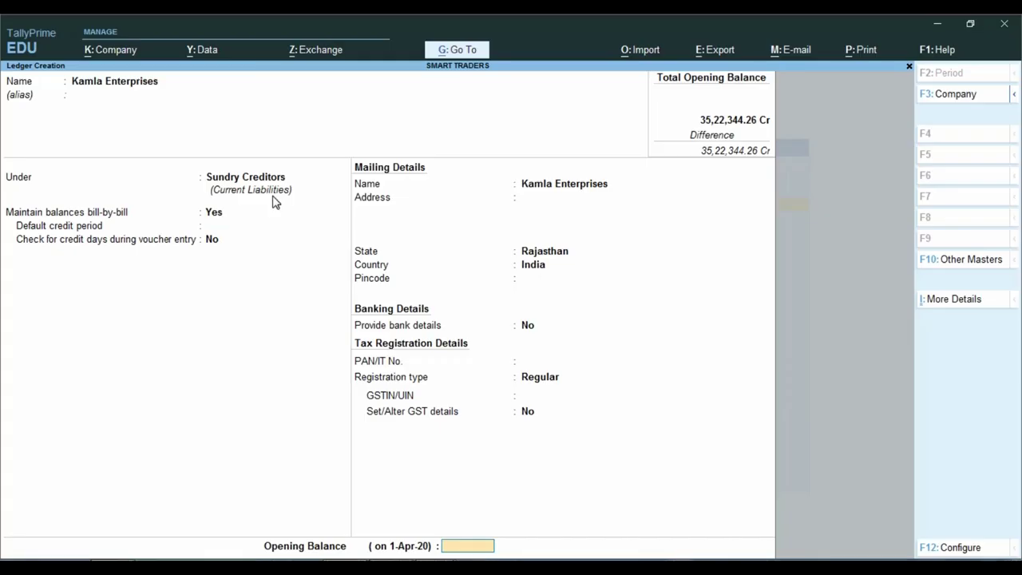
pyautogui.write('1,13,740')
pyautogui.press('Return')
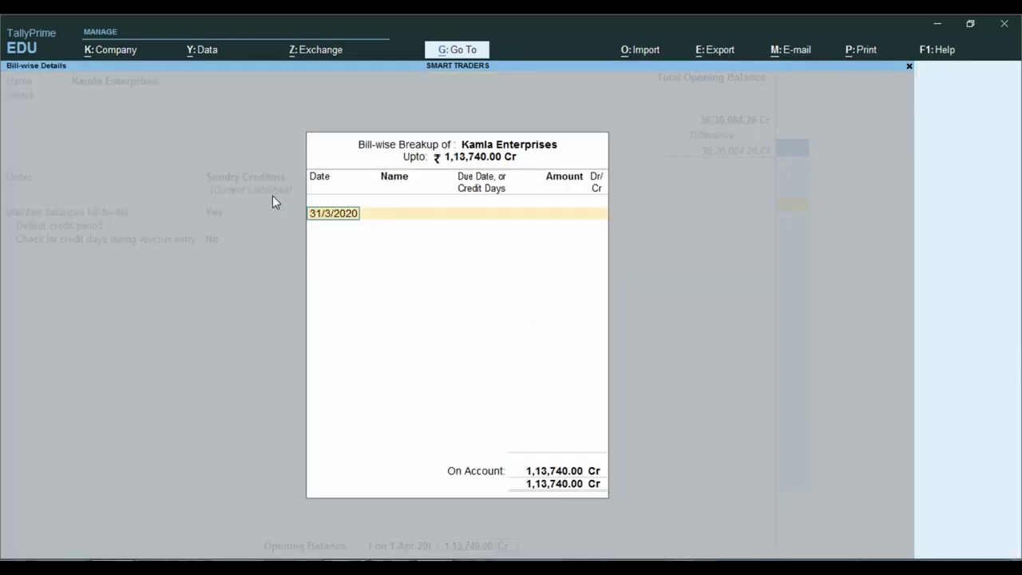
pyautogui.press('Return')
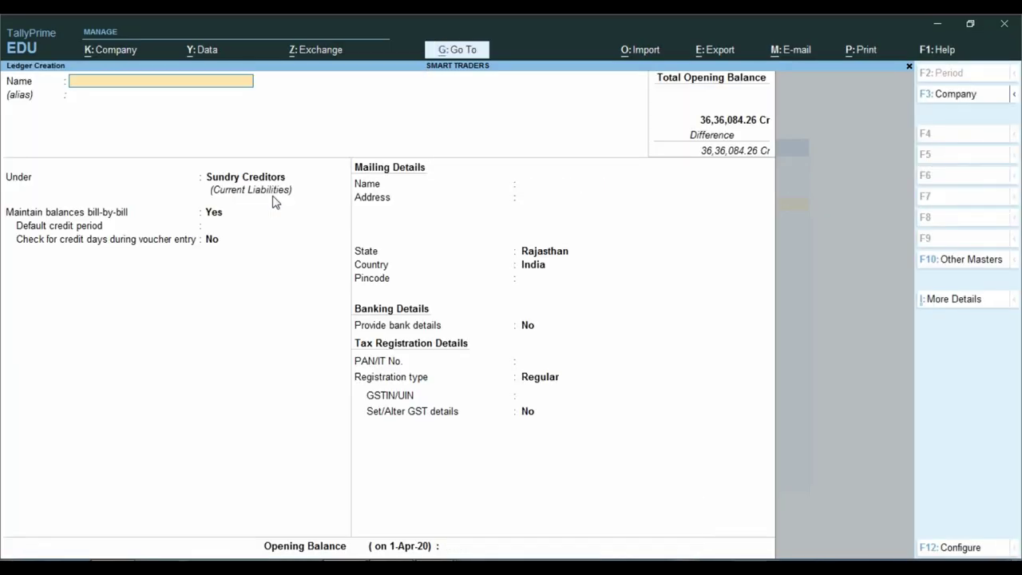
# Scroll the balance sheet PDF to Current Liabilities and select the whole 'Reverse CGST Tax' line.
pyautogui.hotkey('alt', 'Tab')
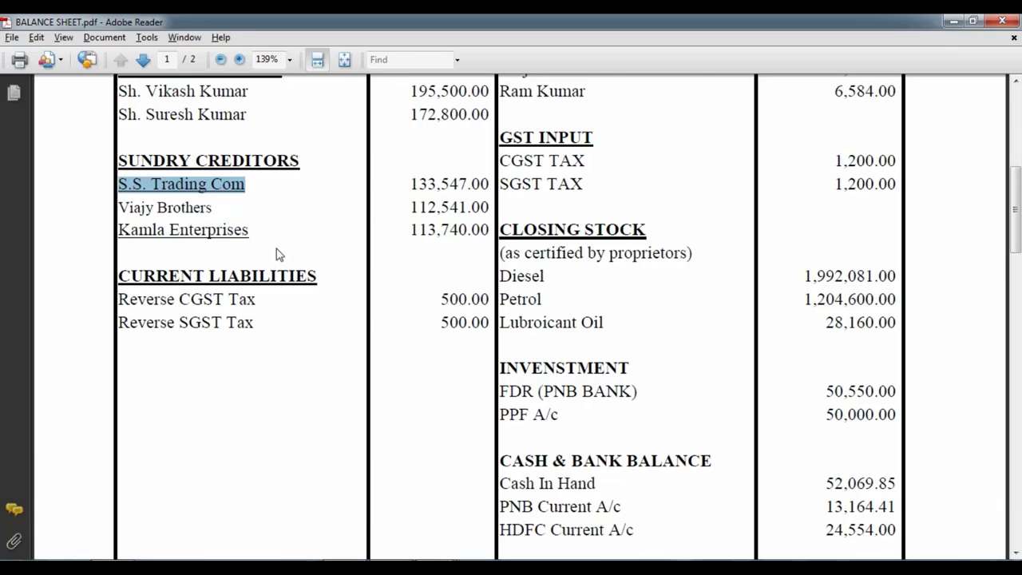
pyautogui.scroll(-2, 279, 254)
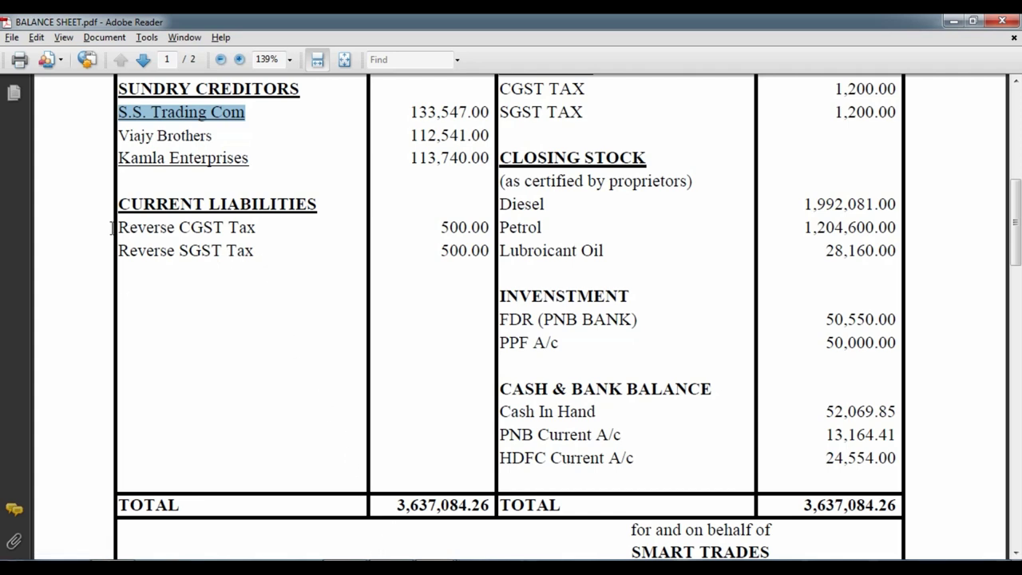
pyautogui.moveTo(120, 228); pyautogui.dragTo(225, 229)
pyautogui.doubleClick(259, 228)
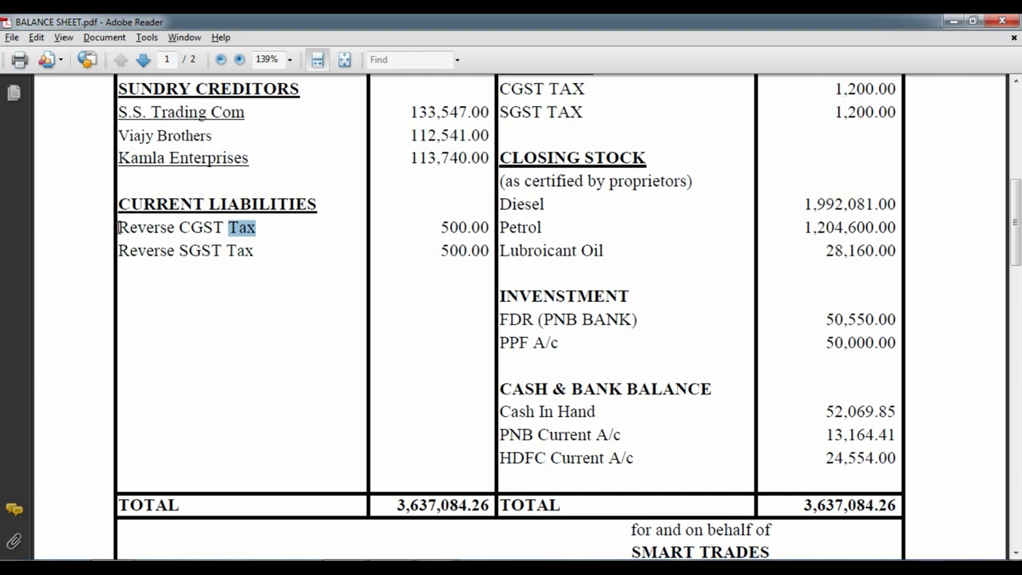
pyautogui.moveTo(120, 228); pyautogui.dragTo(277, 227)
# Create the Reverse CGST Tax ledger under Current Liabilities with a 500 Cr opening balance.
pyautogui.rightClick(242, 228)
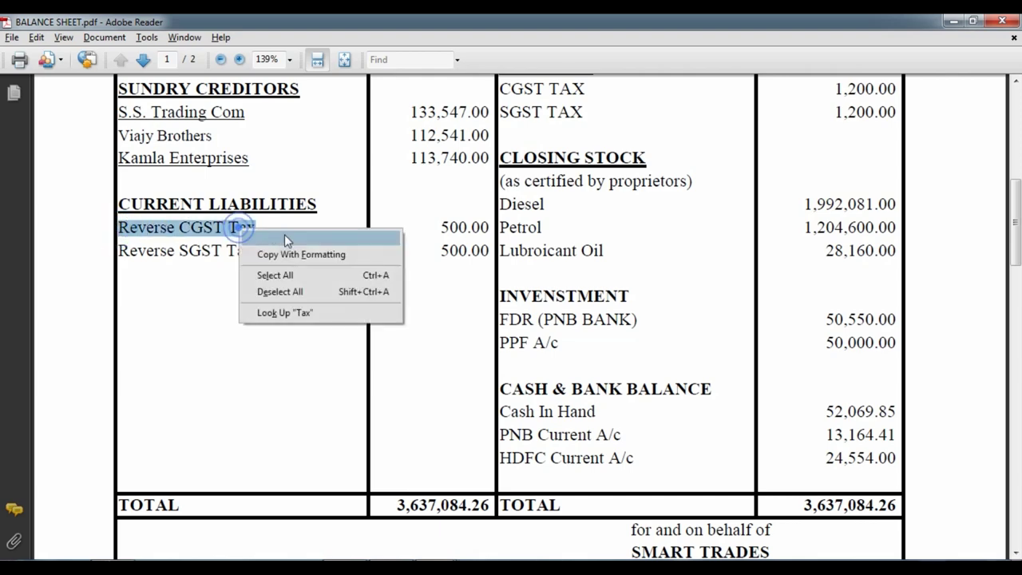
pyautogui.click(284, 236)
pyautogui.hotkey('alt', 'Tab')
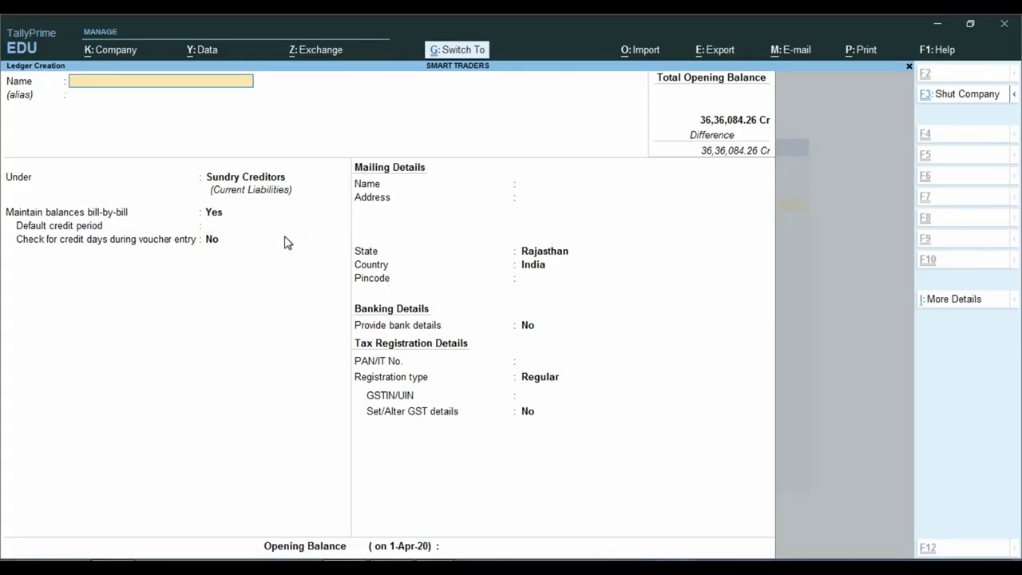
pyautogui.hotkey('ctrl', 'v')
pyautogui.press('Return')
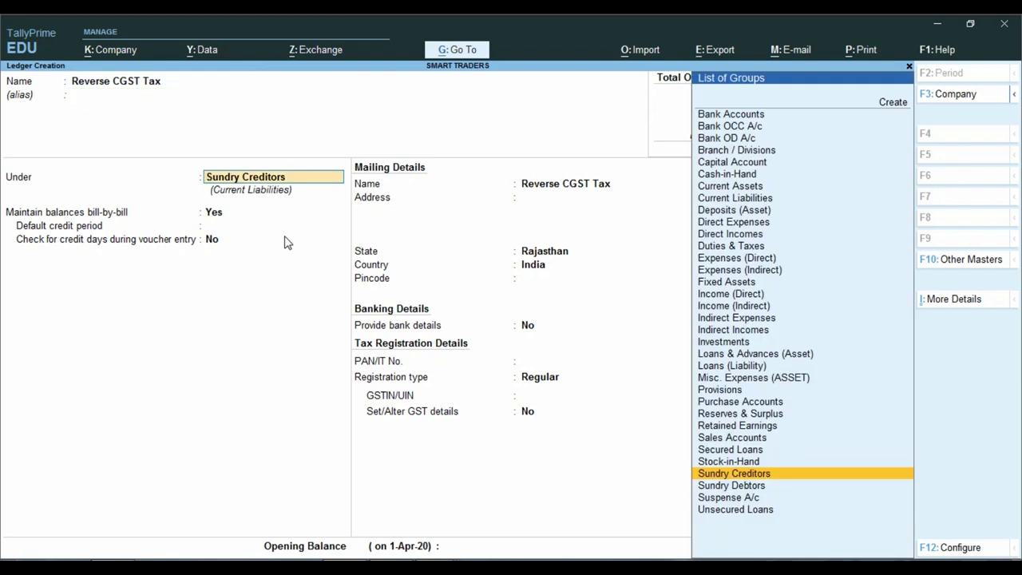
pyautogui.write('Cu')
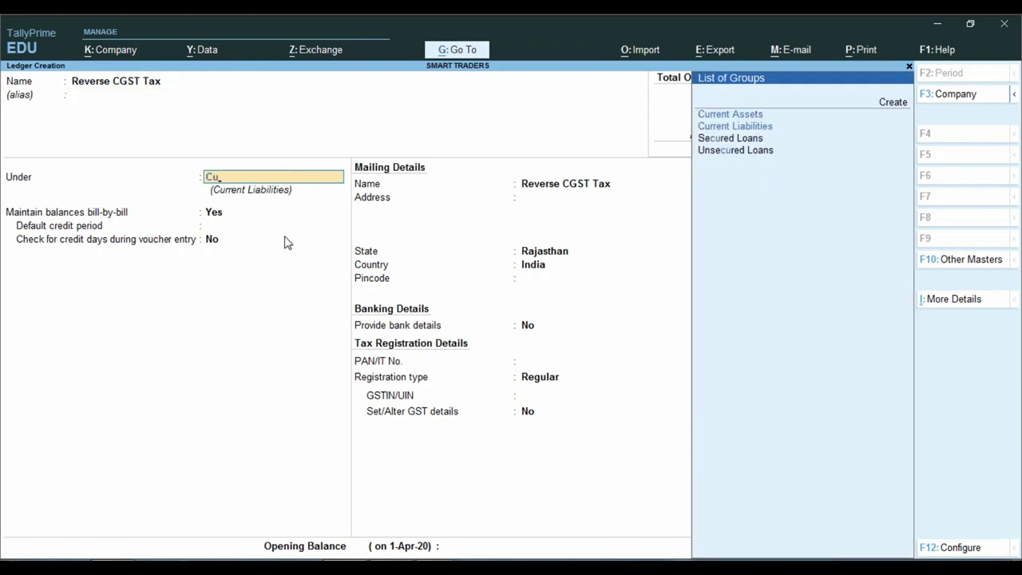
pyautogui.press('Return')
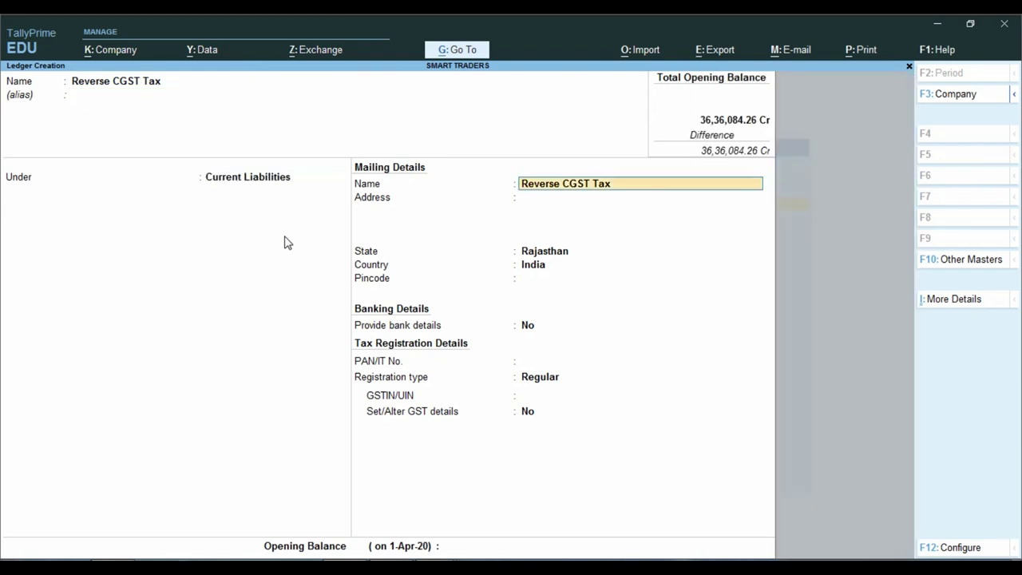
pyautogui.hotkey('ctrl', 'Down')
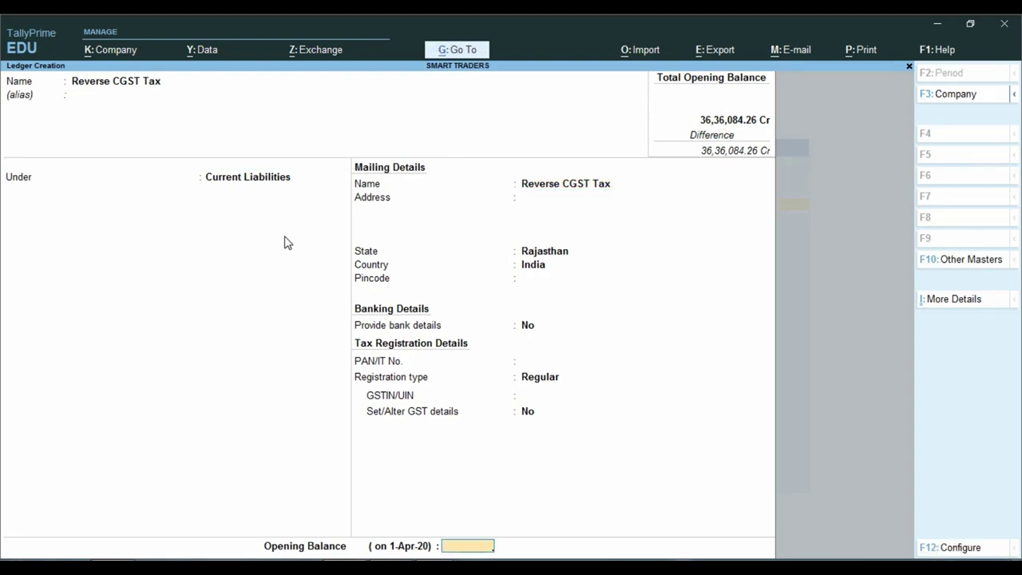
pyautogui.hotkey('alt', 'Tab')
pyautogui.hotkey('alt', 'Tab')
pyautogui.write('500')
pyautogui.press('Return')
pyautogui.press('Return')
pyautogui.press('y')
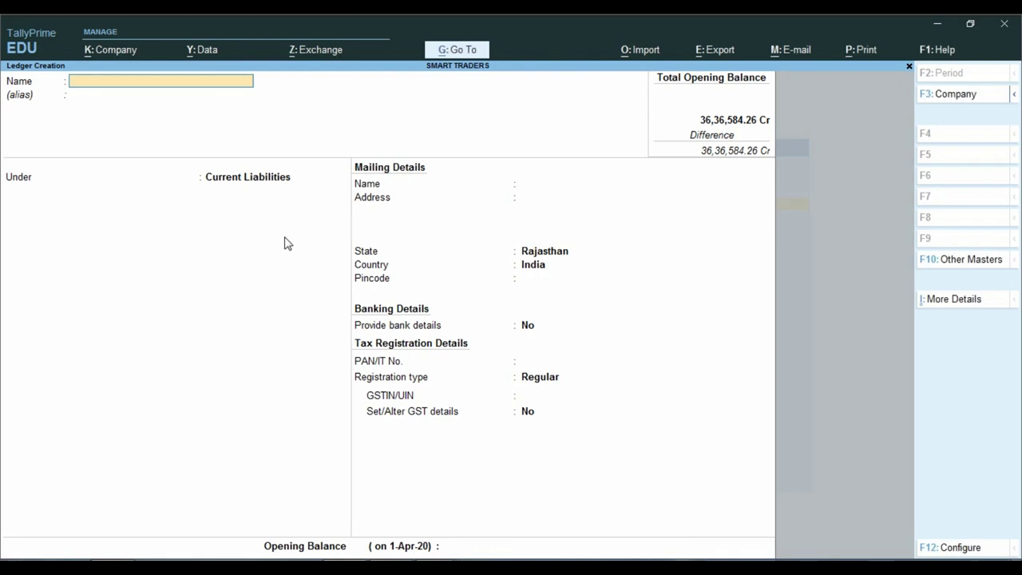
# Create the Reverse SGST Tax ledger likewise with a 500 Cr opening balance.
pyautogui.hotkey('ctrl', 'alt', 'v')
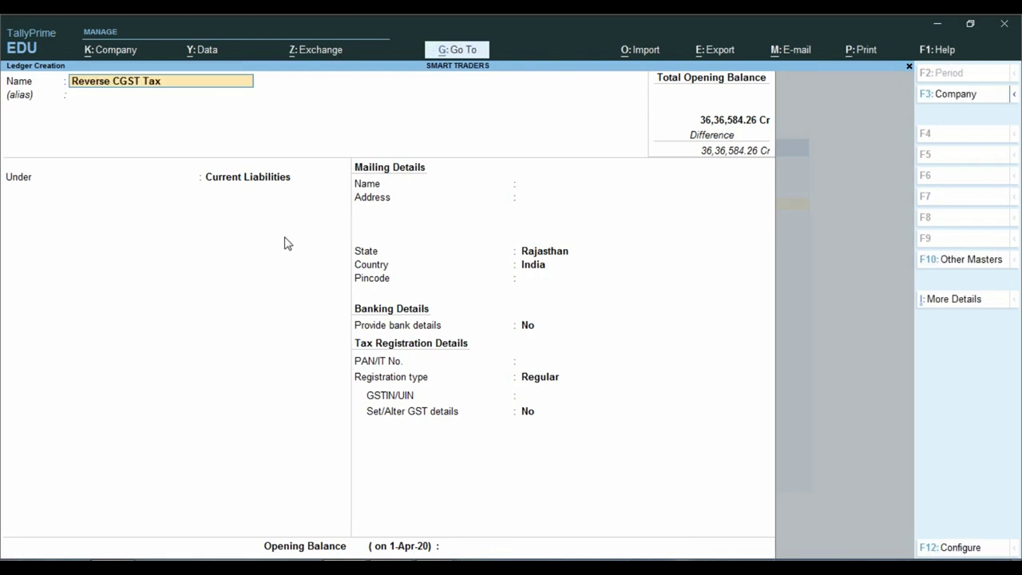
pyautogui.press('BackSpace')
pyautogui.write('S')
pyautogui.press('Return')
pyautogui.press('Return')
pyautogui.press('Return')
pyautogui.press('Return')
pyautogui.press('Return')
pyautogui.press('Return')
pyautogui.press('Return')
pyautogui.press('Return')
pyautogui.press('Return')
pyautogui.press('Return')
pyautogui.press('Return')
pyautogui.press('Return')
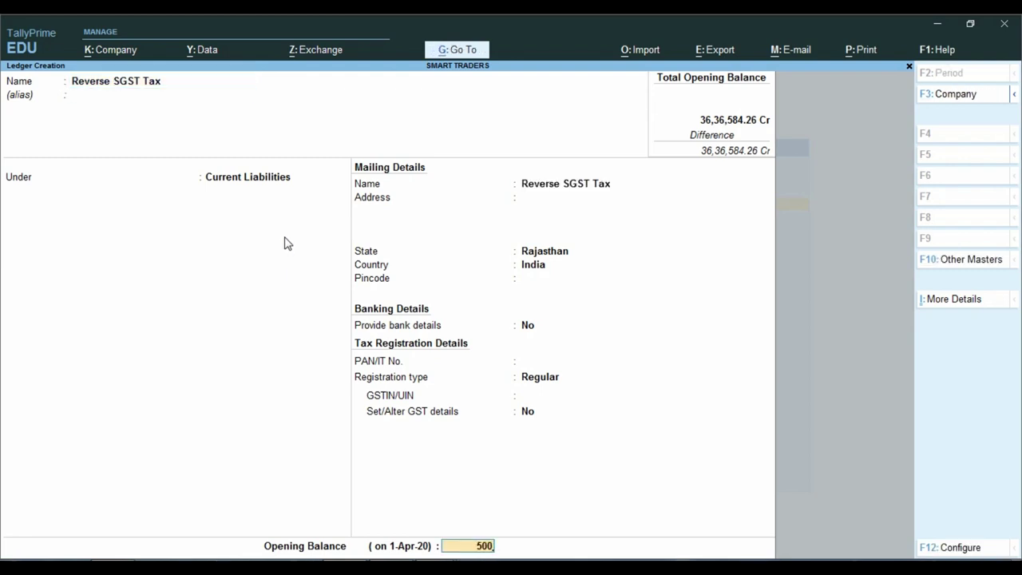
pyautogui.press('Return')
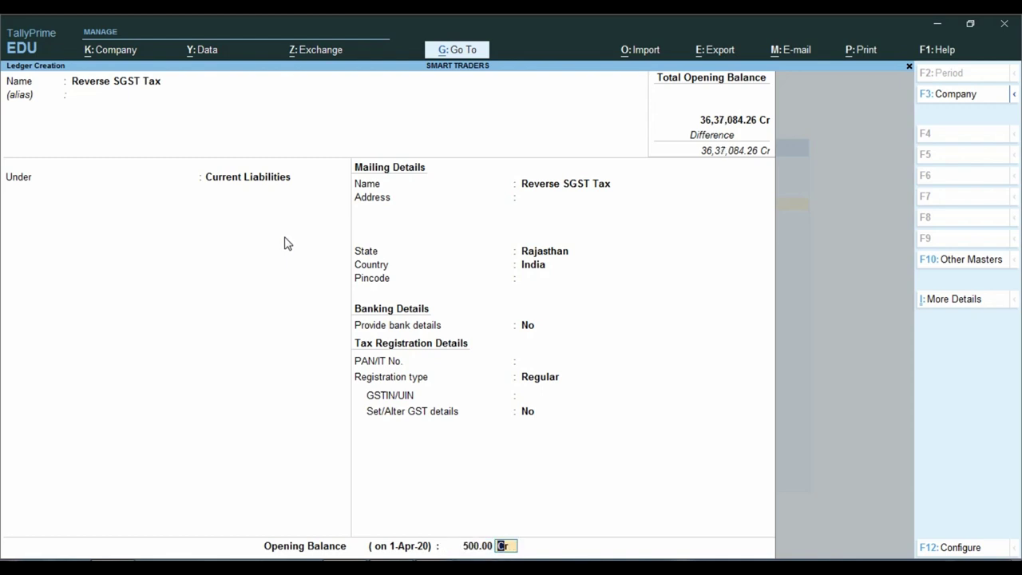
pyautogui.press('Return')
pyautogui.press('Return')
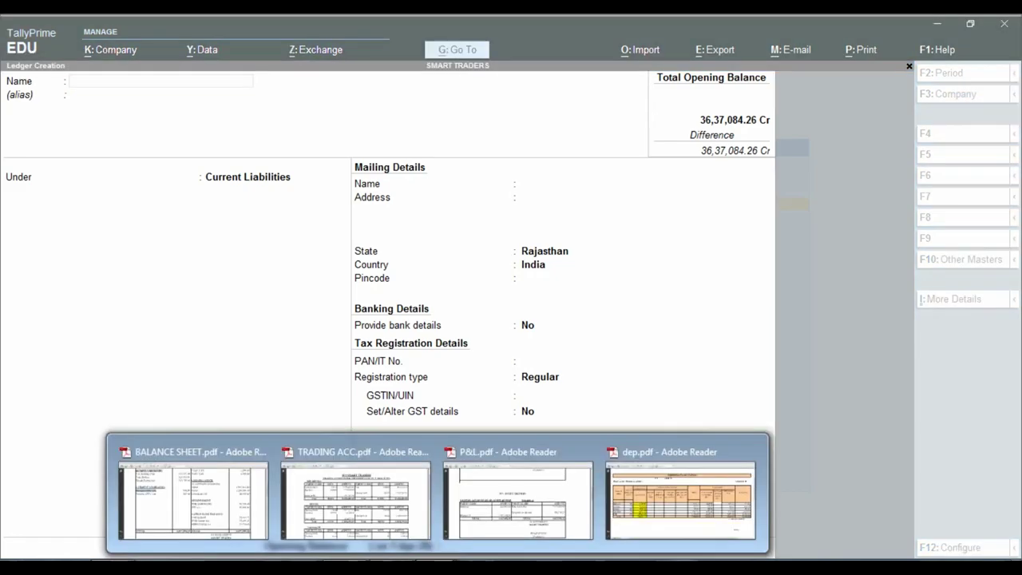
# Review the balance sheet PDF and compare its figures with TallyPrime's totals.
pyautogui.click(251, 490)
pyautogui.scroll(3, 250, 374)
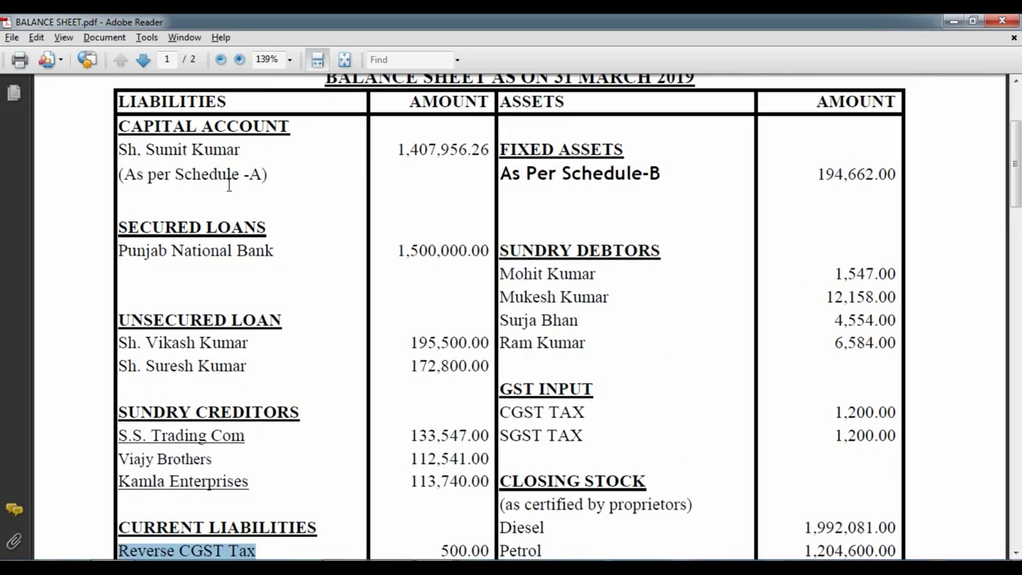
pyautogui.scroll(-7, 423, 231)
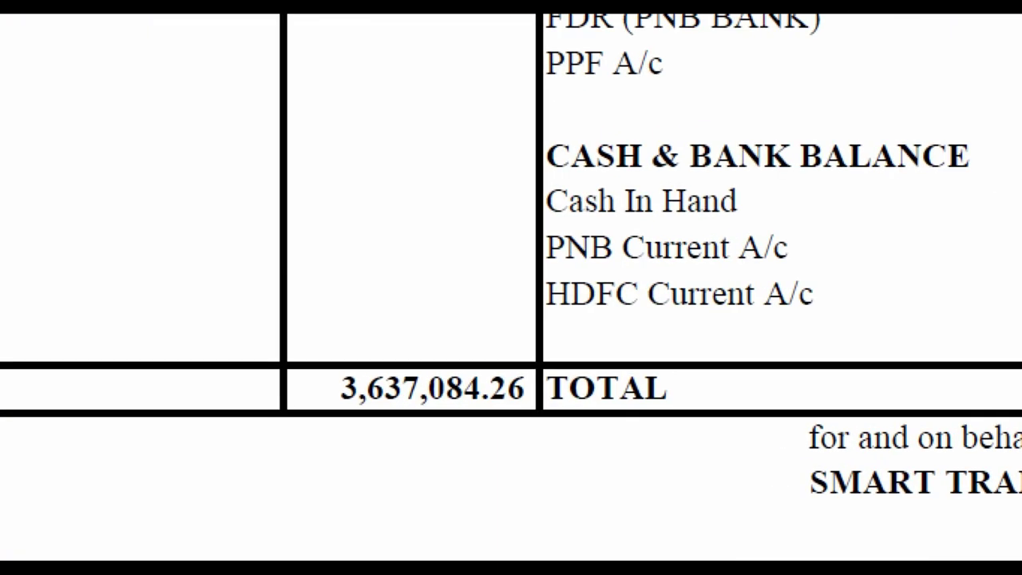
pyautogui.hotkey('alt', 'Tab')
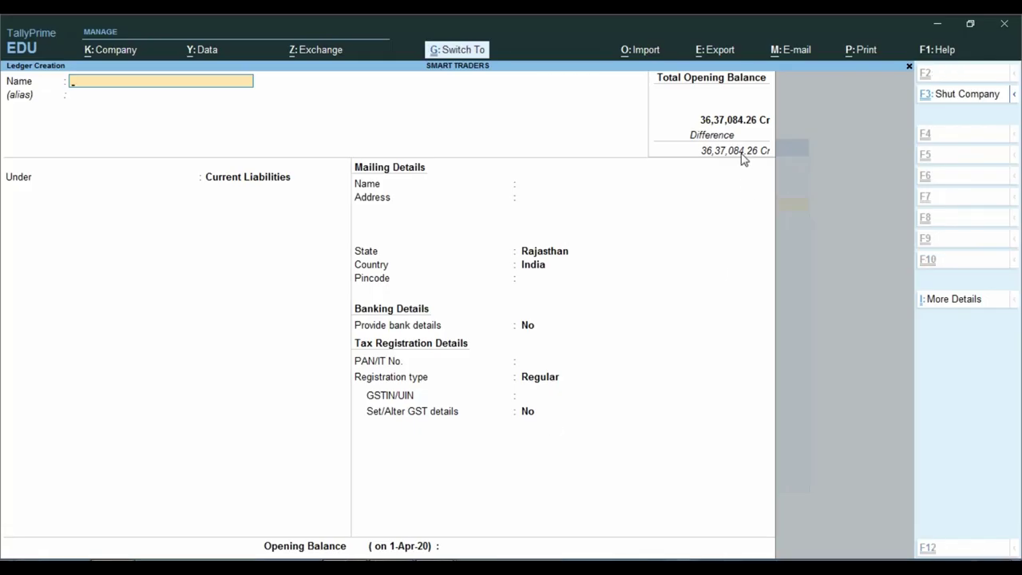
pyautogui.click(723, 160)
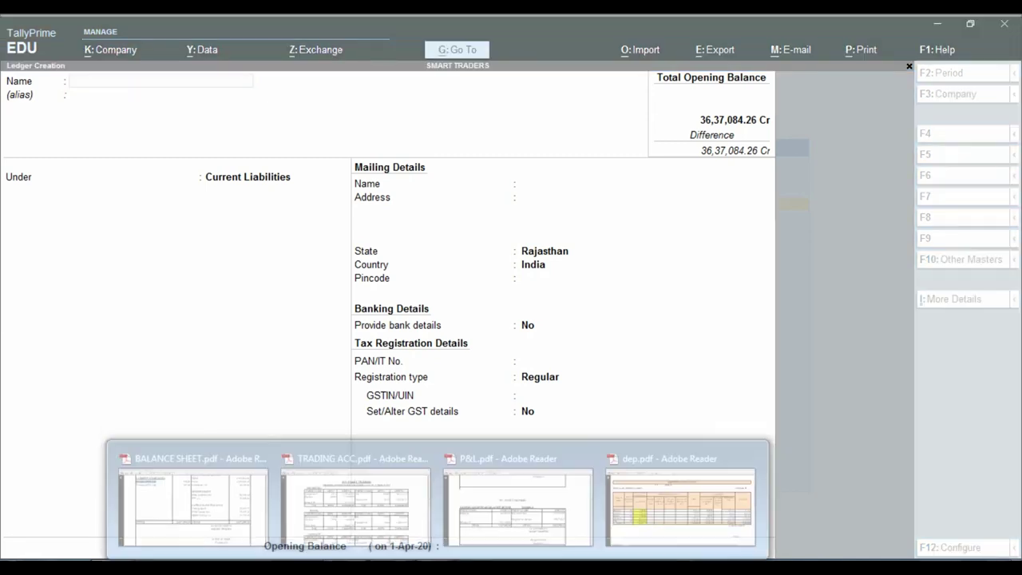
# Select the 194,662 Fixed Assets amount in the balance sheet and open dep.pdf's Schedule-B.
pyautogui.click(226, 521)
pyautogui.scroll(10, 429, 327)
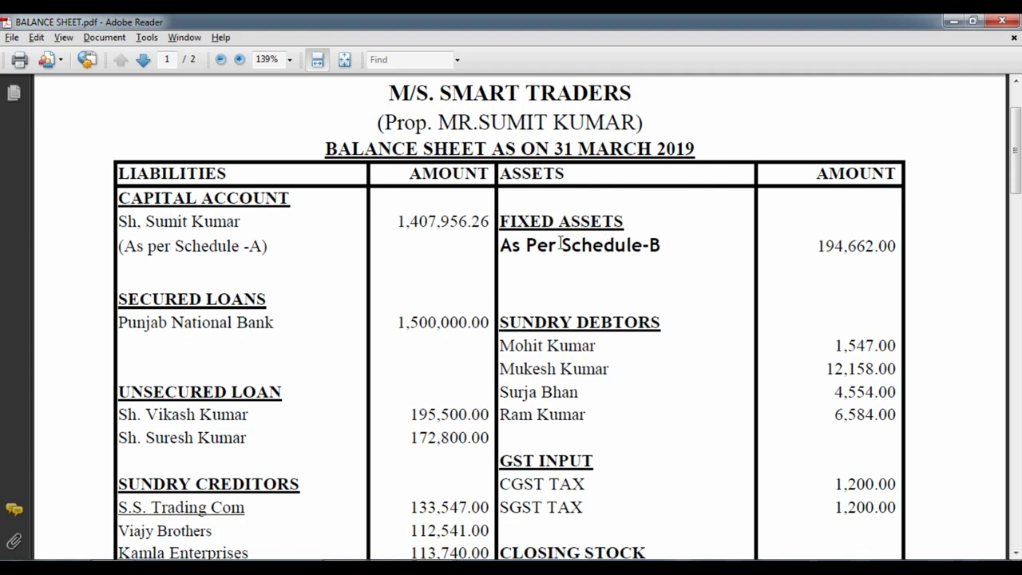
pyautogui.click(506, 250)
pyautogui.moveTo(817, 248); pyautogui.dragTo(884, 250)
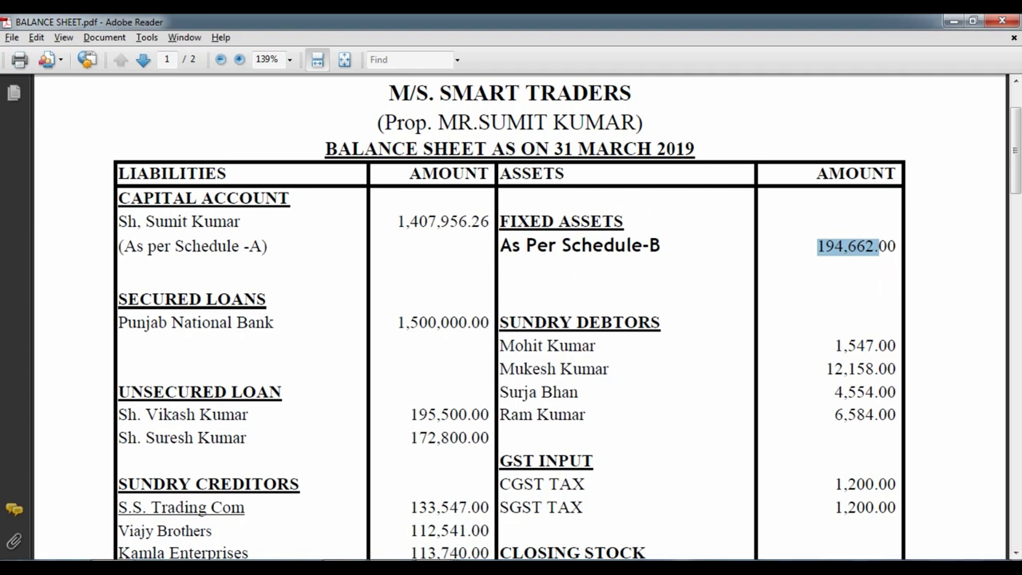
pyautogui.click(711, 510)
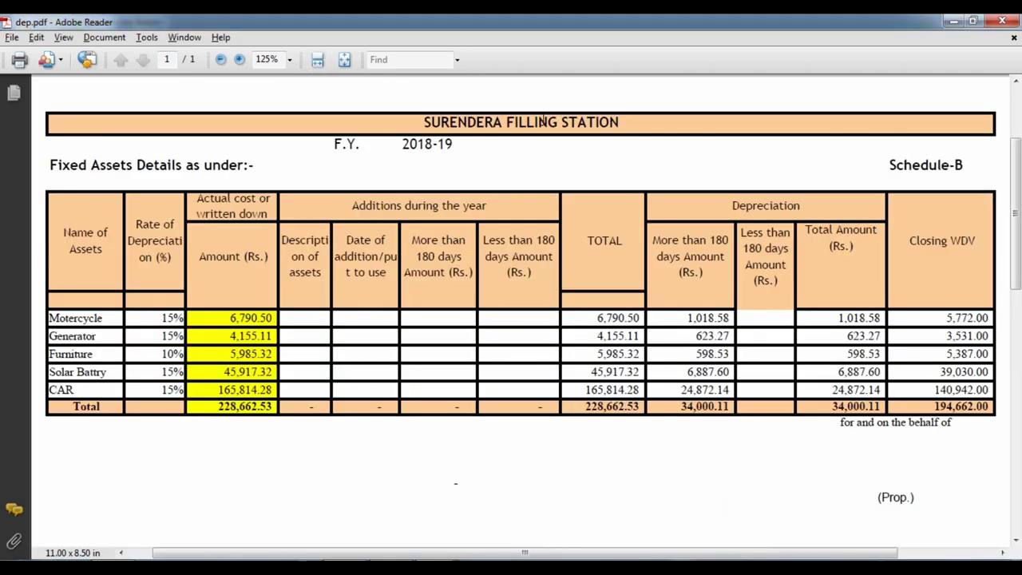
# Select Motercycle's 5,772.00 closing WDV in dep.pdf and return to TallyPrime's ledger form.
pyautogui.scroll(-2, 431, 143)
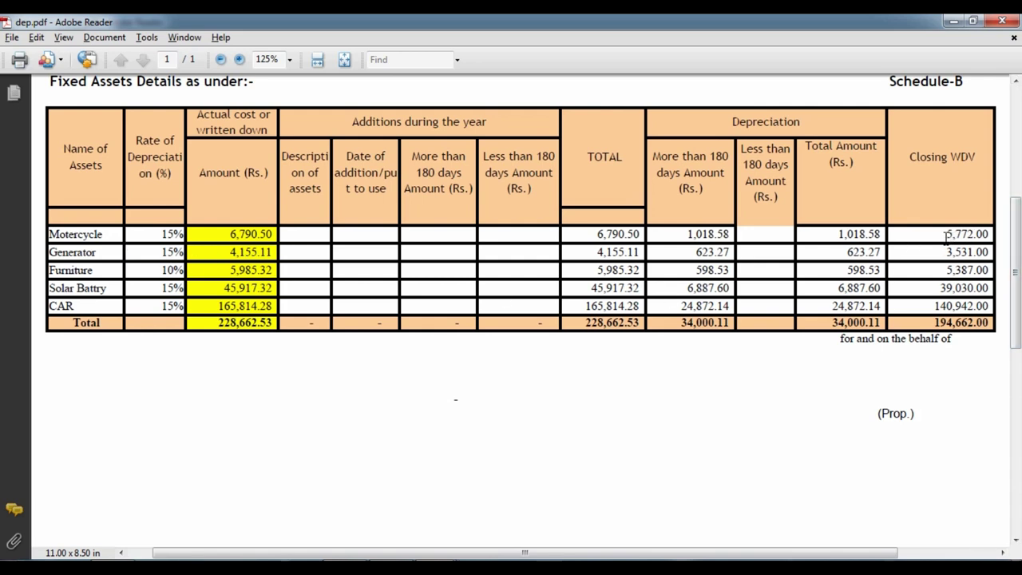
pyautogui.moveTo(947, 234); pyautogui.dragTo(990, 234)
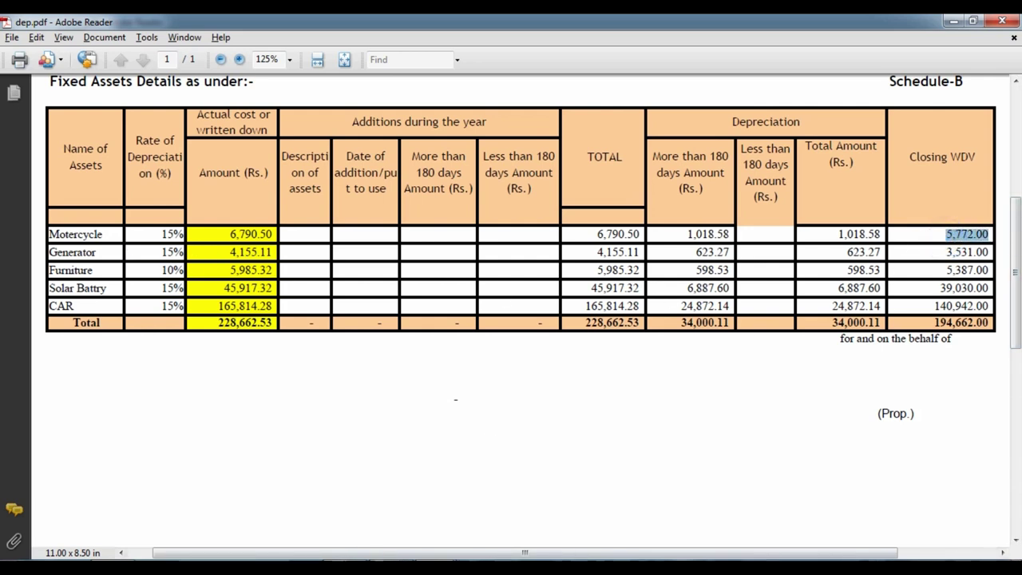
pyautogui.moveTo(343, 510)
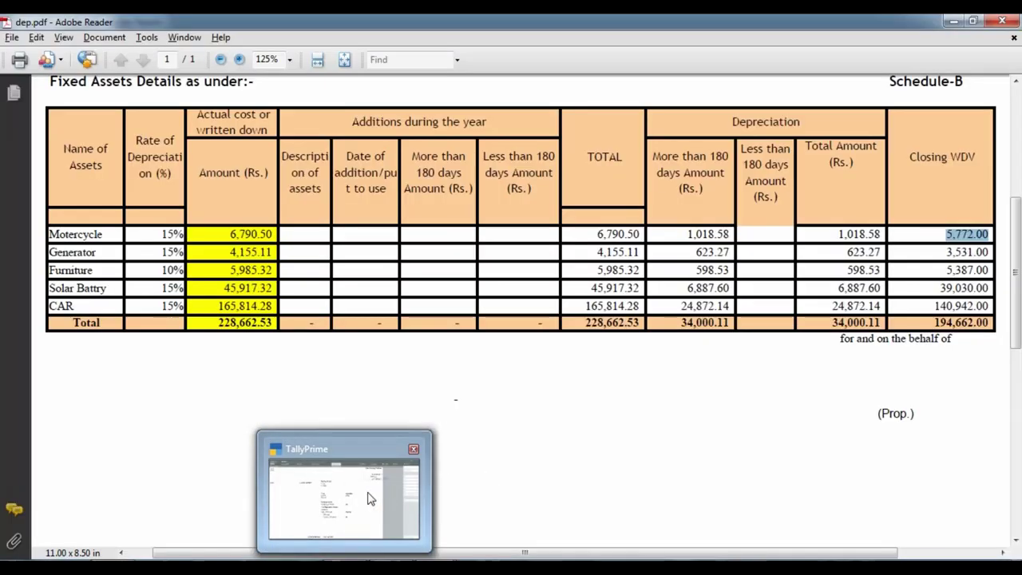
pyautogui.click(364, 495)
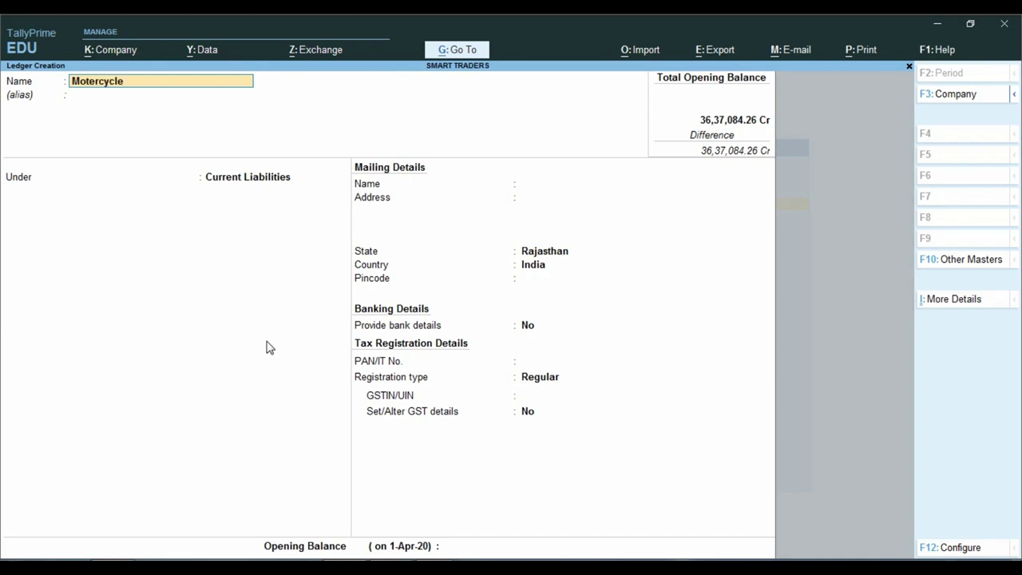
# Put the Motercycle ledger under Fixed Assets with GST applicability set to Not Applicable.
pyautogui.press('Return')
pyautogui.press('Return')
pyautogui.write('Fi')
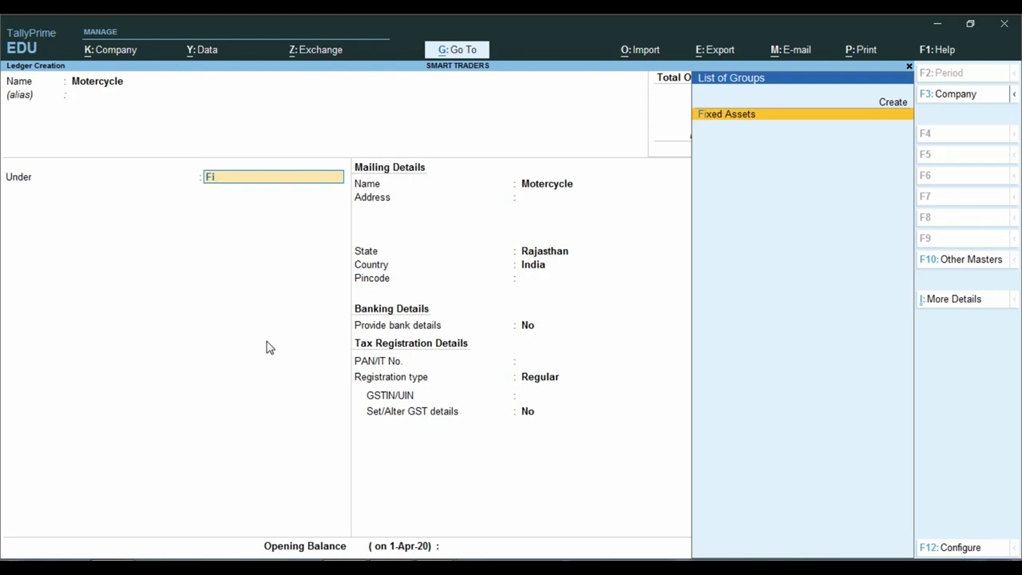
pyautogui.press('Return')
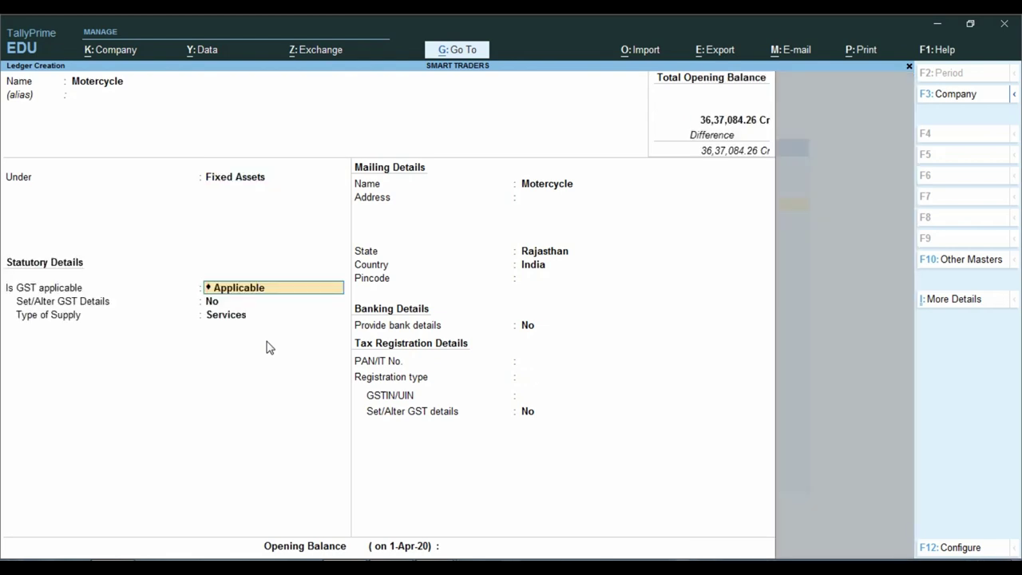
pyautogui.write('N')
pyautogui.press('Down')
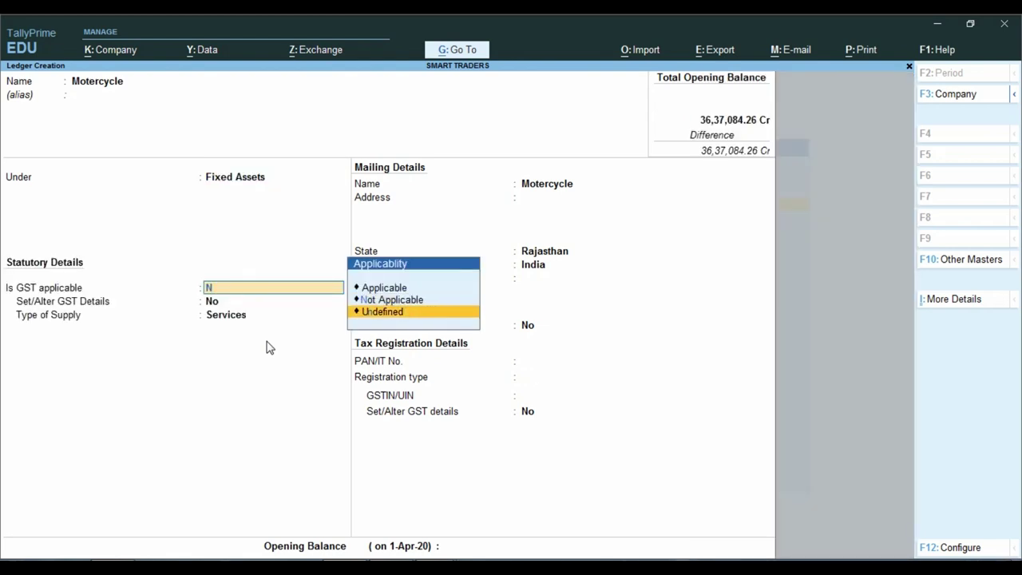
pyautogui.press('Up')
pyautogui.press('Return')
pyautogui.hotkey('ctrl', 'Down')
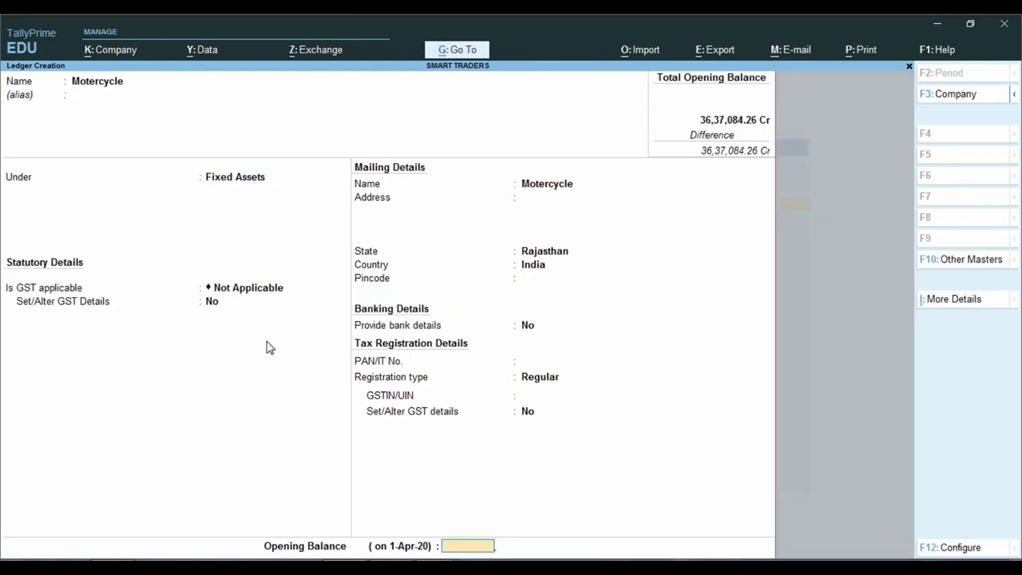
# Enter a 5,772 Dr opening balance and save the Motercycle ledger.
pyautogui.hotkey('alt', 'Tab')
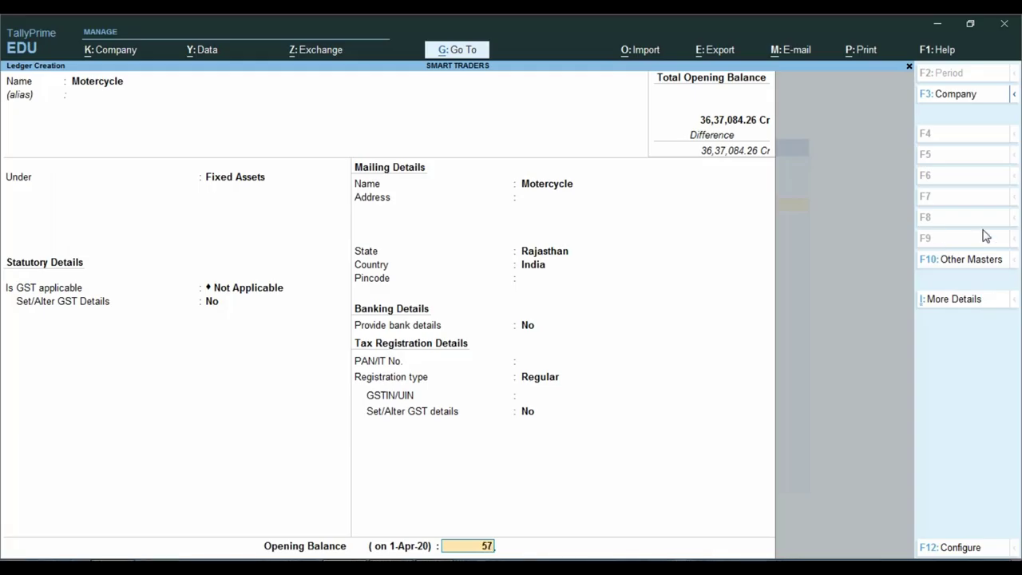
pyautogui.write('772')
pyautogui.press('Return')
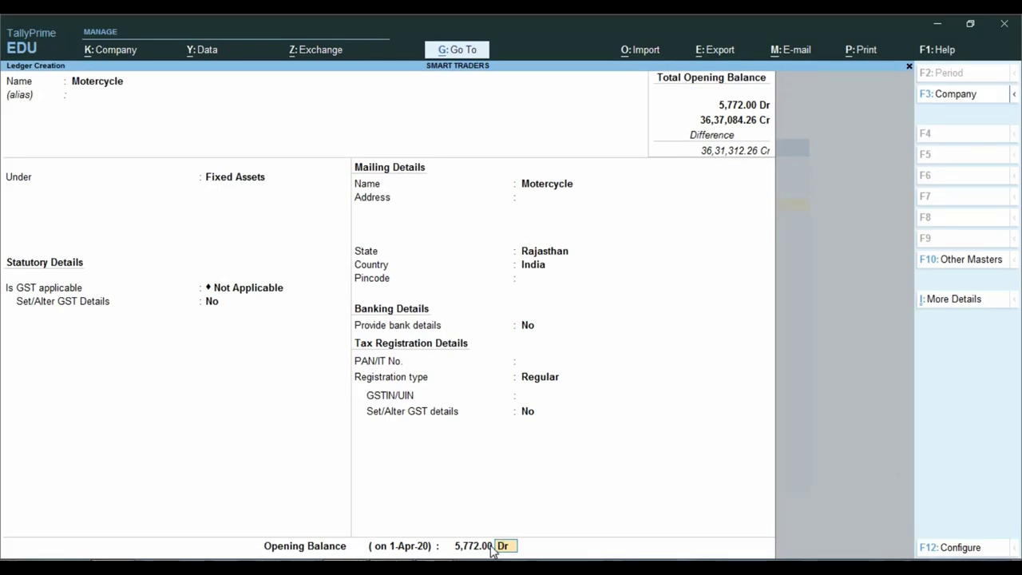
pyautogui.press('Return')
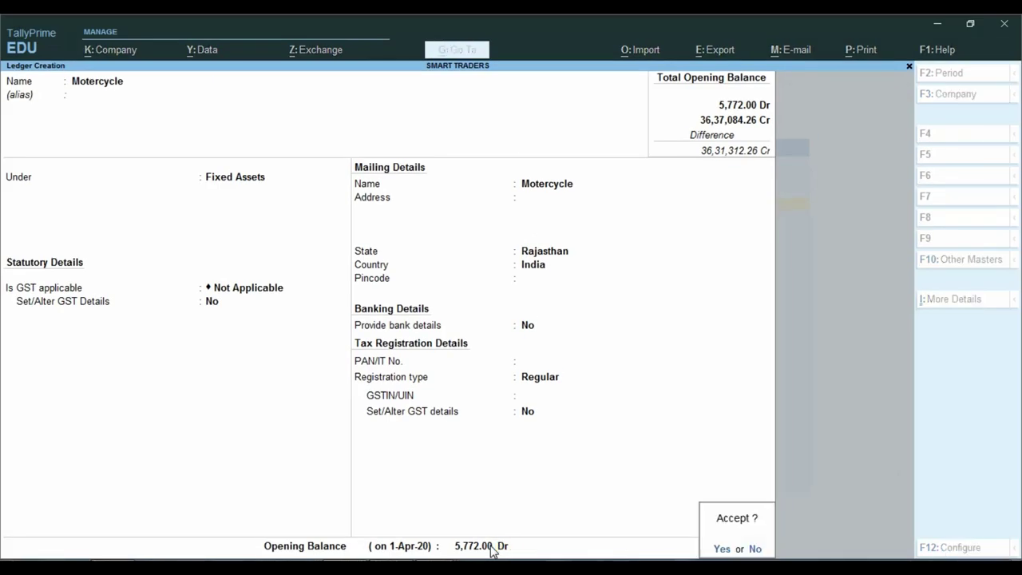
pyautogui.press('Return')
pyautogui.hotkey('alt', 'Tab')
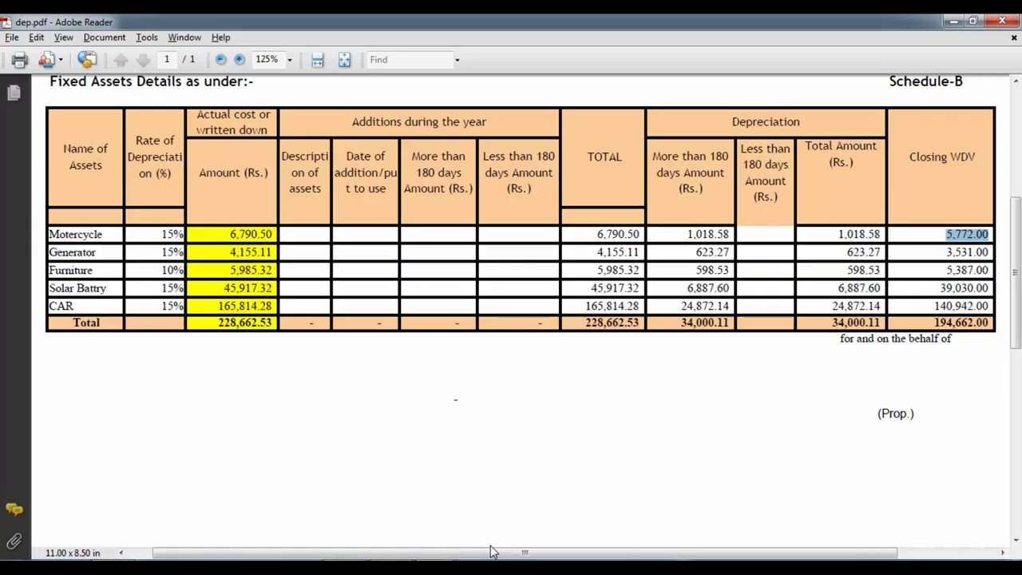
pyautogui.hotkey('alt', 'Tab')
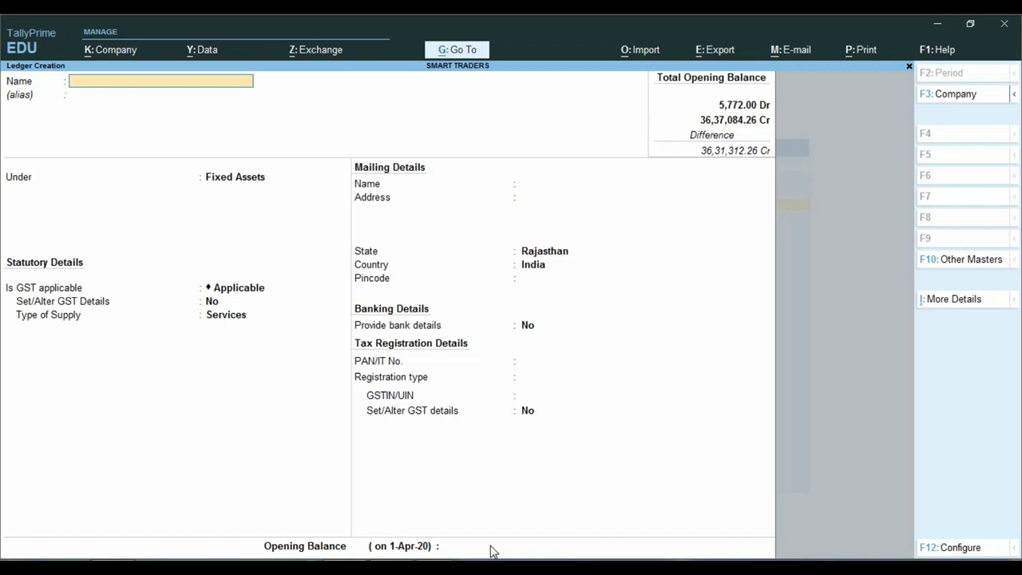
# Create the Generator ledger with a 3,531 Dr opening balance.
pyautogui.write('Generator')
pyautogui.press('Return')
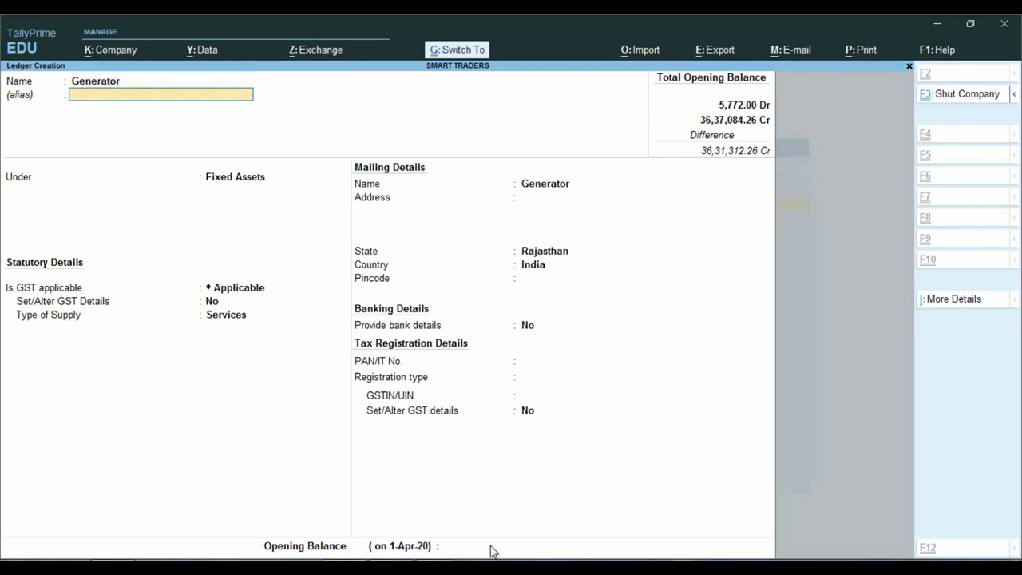
pyautogui.press('Return')
pyautogui.hotkey('alt', 'Tab')
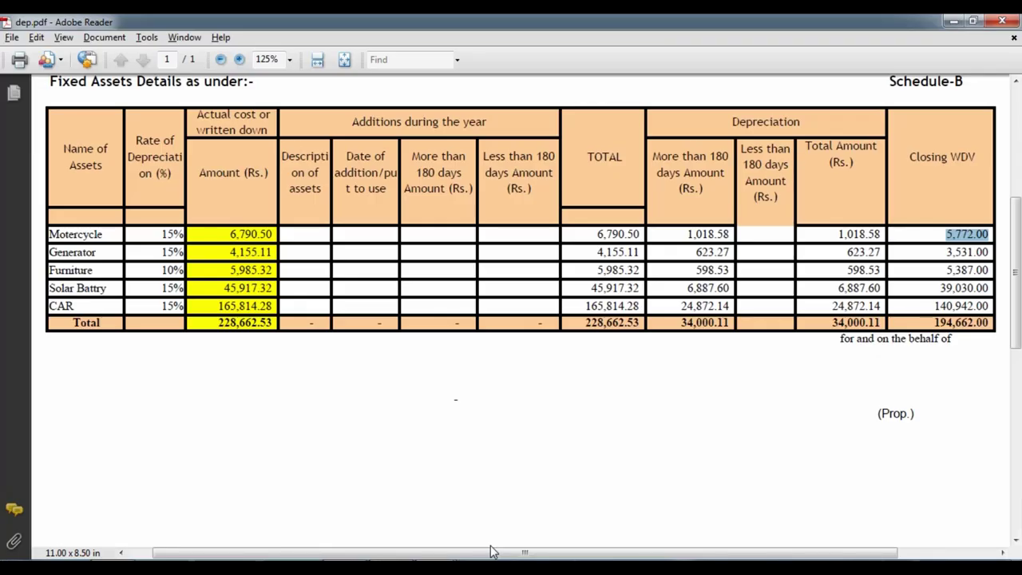
pyautogui.hotkey('alt', 'Tab')
pyautogui.write('3531')
pyautogui.press('Return')
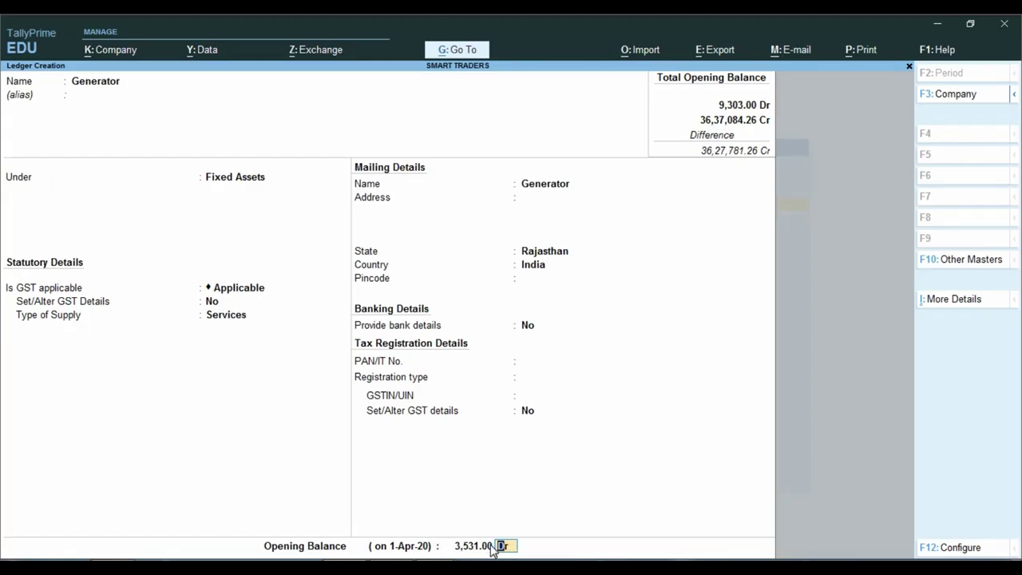
pyautogui.press('Return')
pyautogui.press('Return')
pyautogui.hotkey('alt', 'Tab')
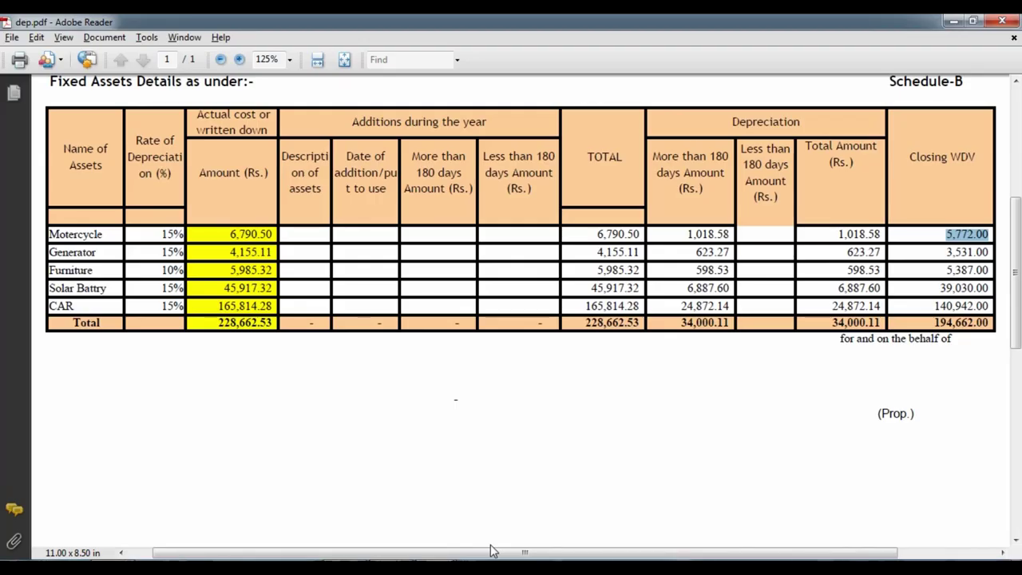
pyautogui.hotkey('alt', 'Tab')
# Create the Furniture ledger with a 5,387 Dr opening balance.
pyautogui.write('F')
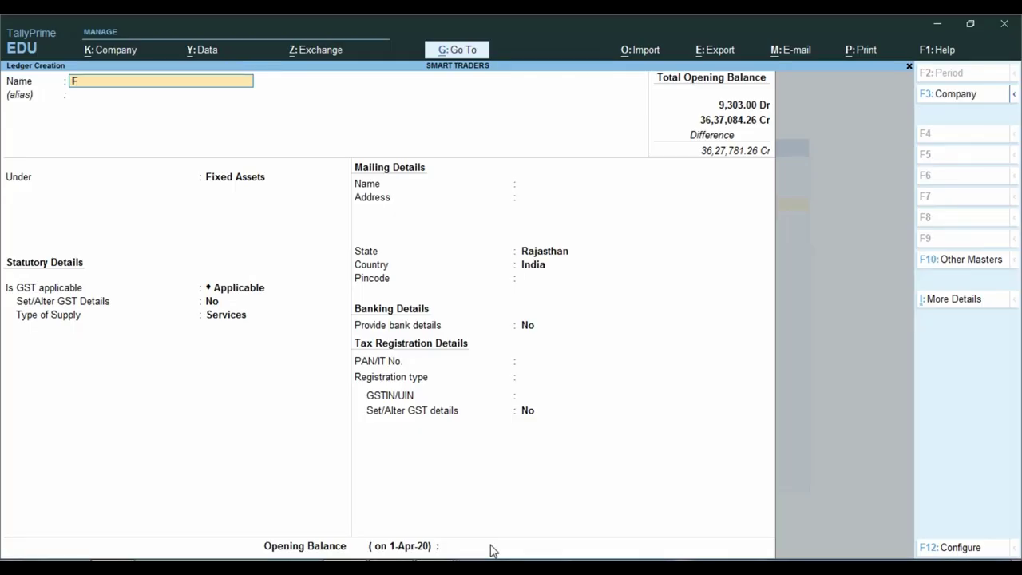
pyautogui.write('urniture')
pyautogui.press('Return')
pyautogui.press('Return')
pyautogui.press('Return')
pyautogui.press('Return')
pyautogui.press('Return')
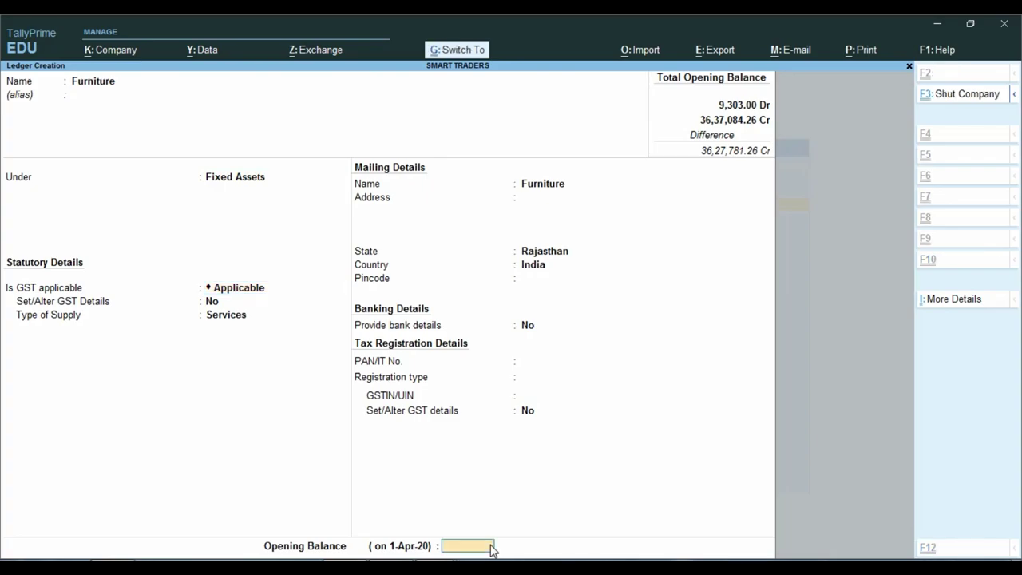
pyautogui.hotkey('alt', 'Tab')
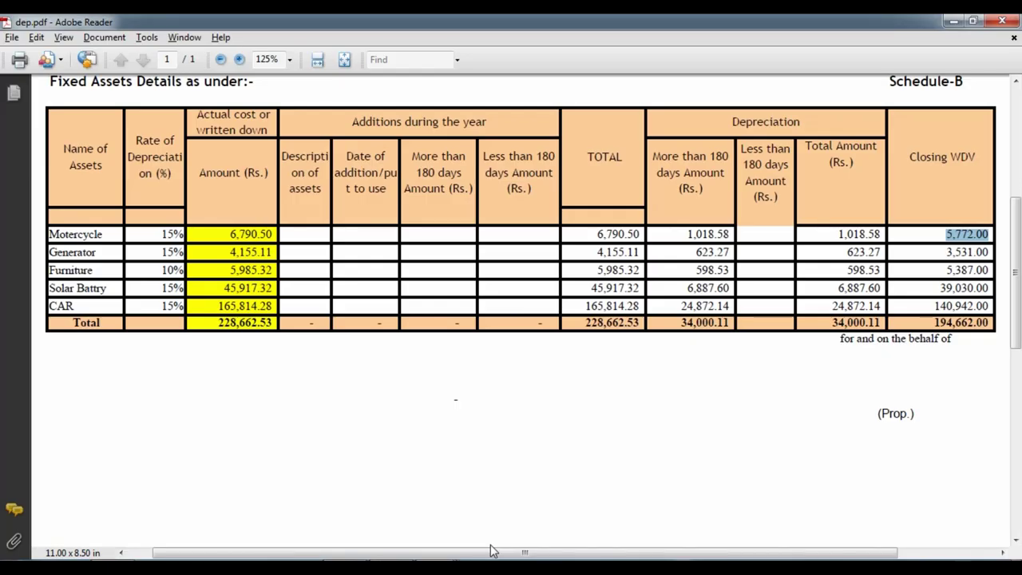
pyautogui.hotkey('alt', 'Tab')
pyautogui.write('5387')
pyautogui.press('Return')
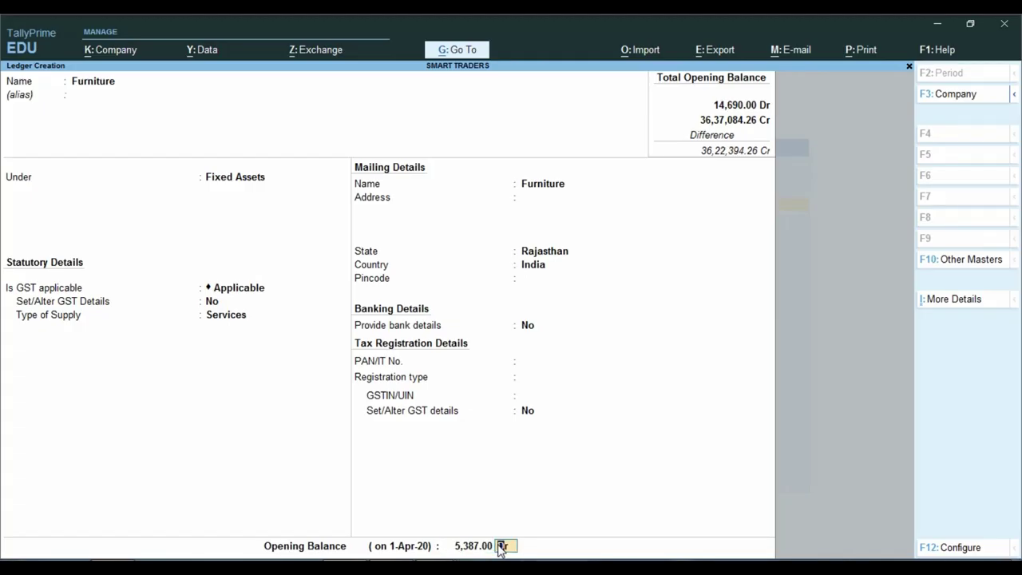
pyautogui.press('Return')
pyautogui.hotkey('alt', 'Tab')
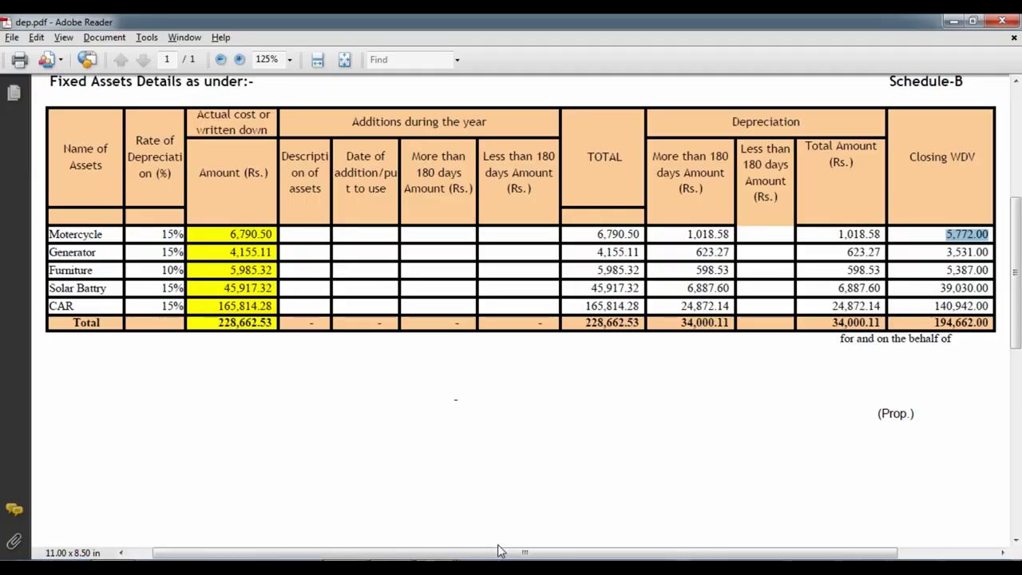
pyautogui.hotkey('alt', 'Tab')
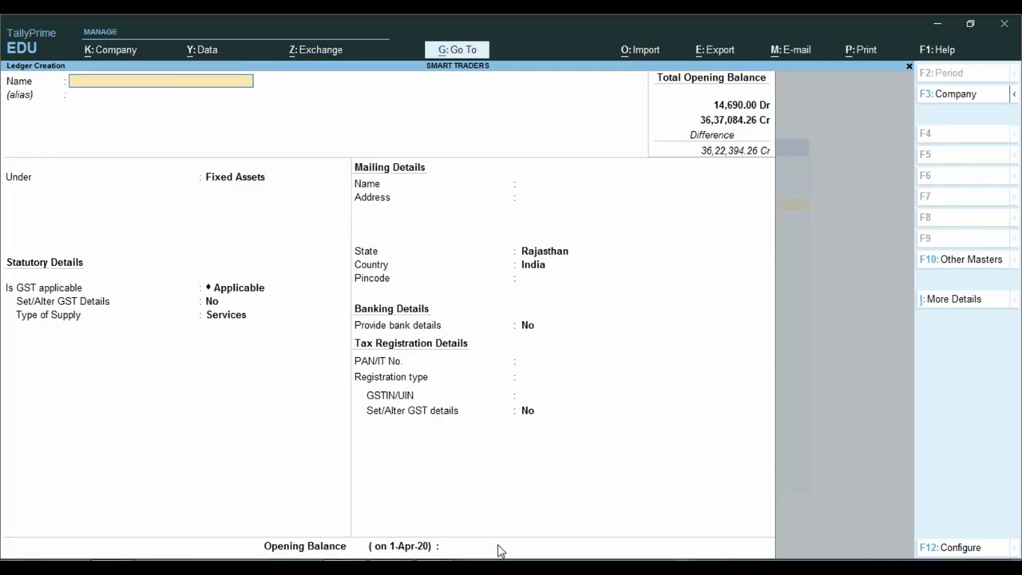
# Create the Solar Battry ledger with a 39,030 Dr opening balance.
pyautogui.write('Solar Battry')
pyautogui.press('Return')
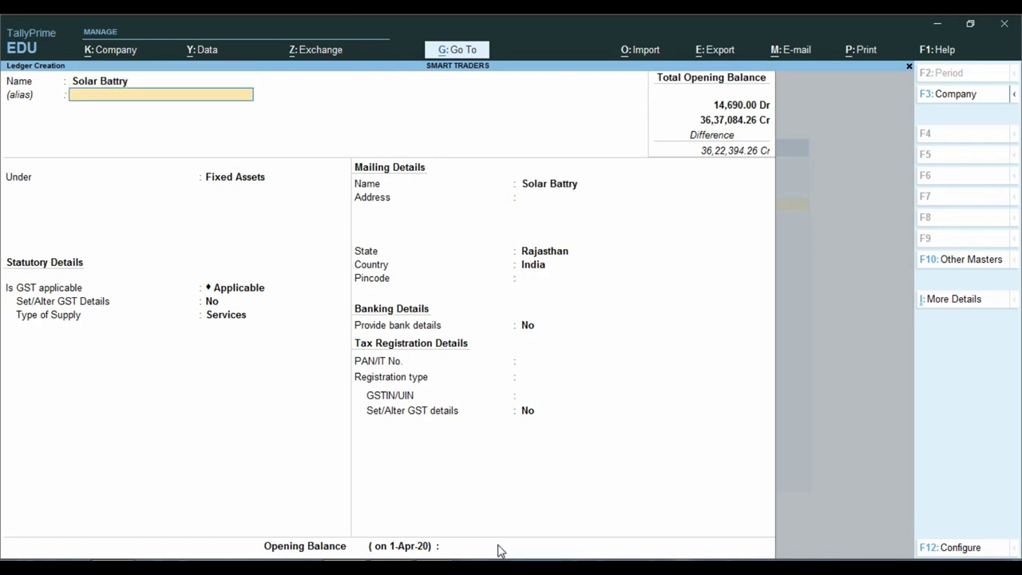
pyautogui.hotkey('ctrl', 'Down')
pyautogui.hotkey('alt', 'Tab')
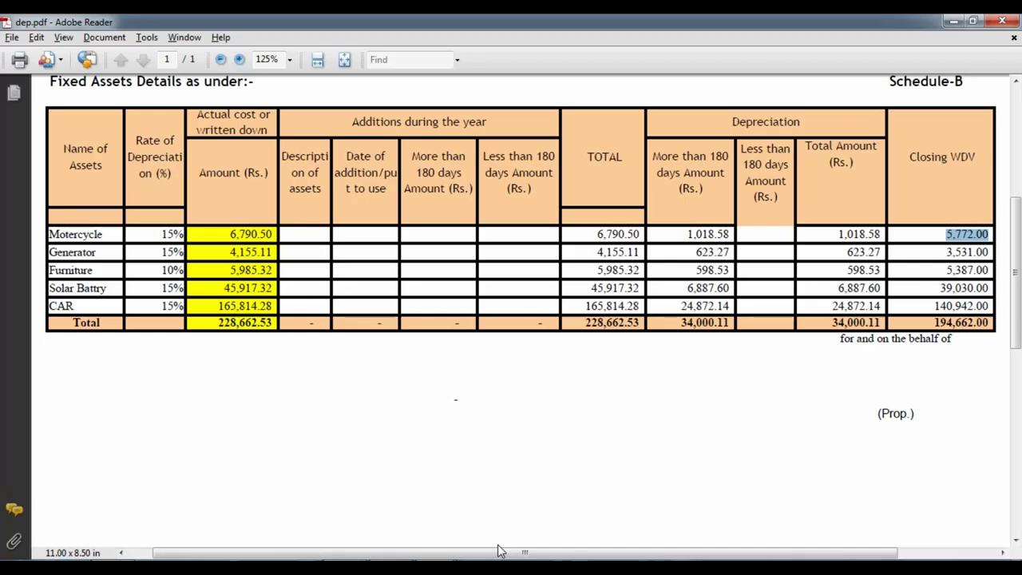
pyautogui.hotkey('alt', 'Tab')
pyautogui.write('3')
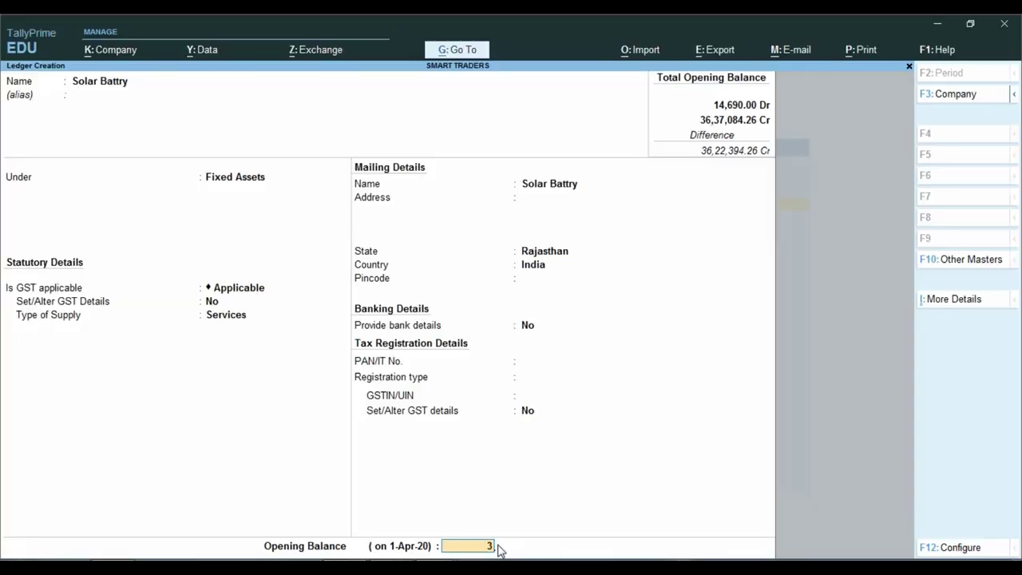
pyautogui.write('9,030')
pyautogui.press('Return')
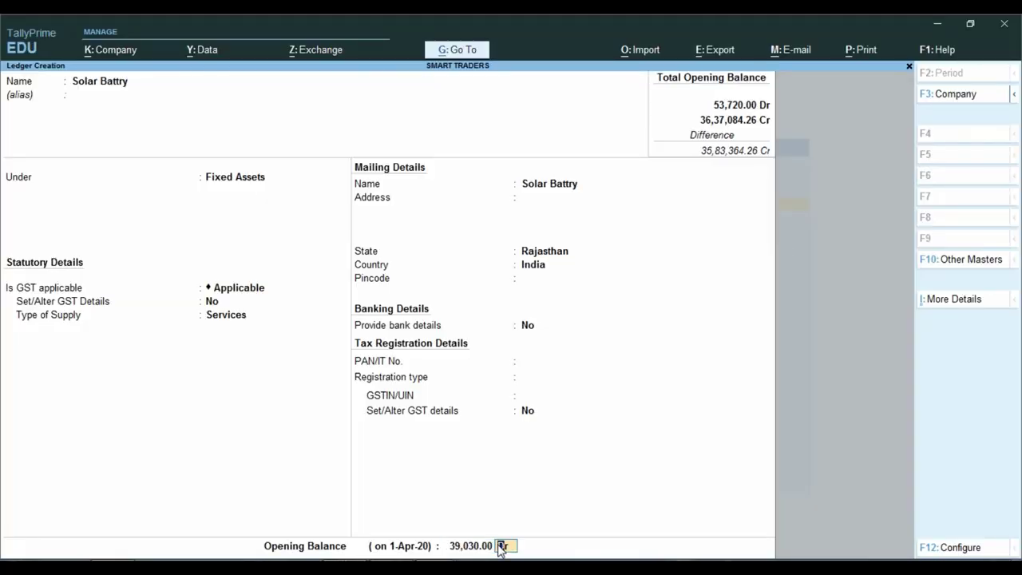
pyautogui.press('Return')
# Create the Car ledger with a 1,40,942 Dr opening balance and save it.
pyautogui.press('Return')
pyautogui.hotkey('alt', 'Tab')
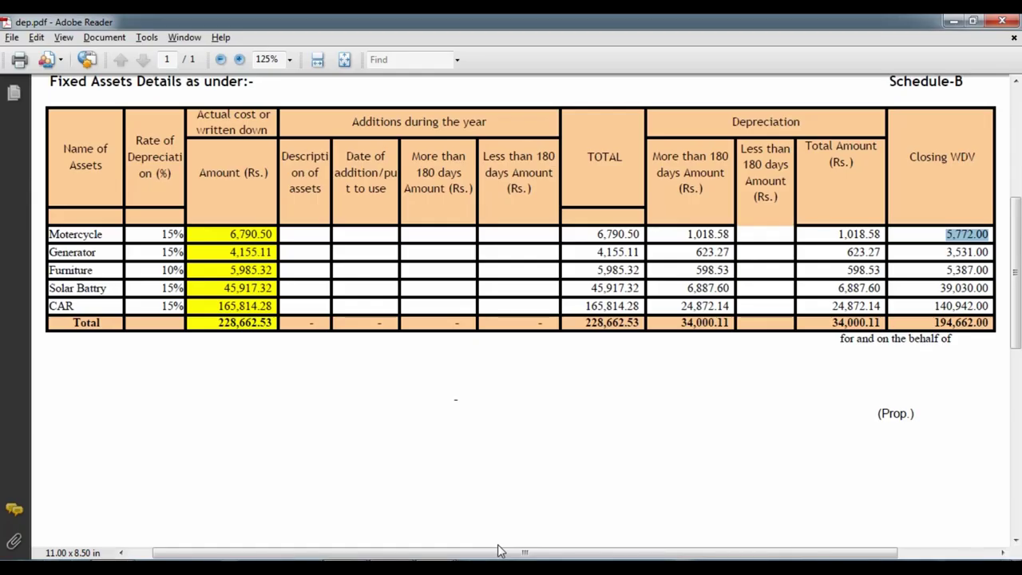
pyautogui.hotkey('alt', 'Tab')
pyautogui.write('Car')
pyautogui.press('Return')
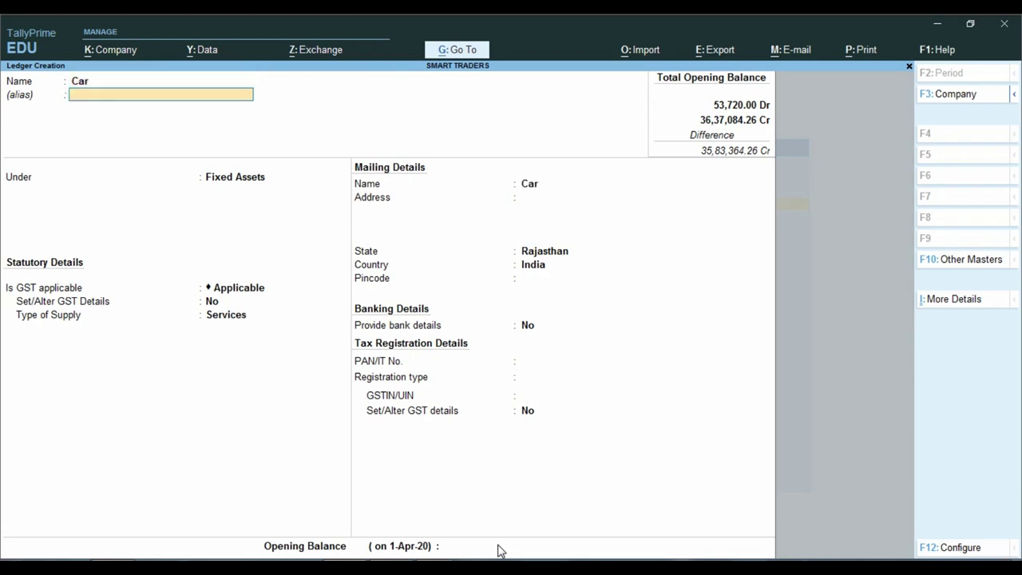
pyautogui.click(98, 84)
pyautogui.press('Return')
pyautogui.press('ctrl')
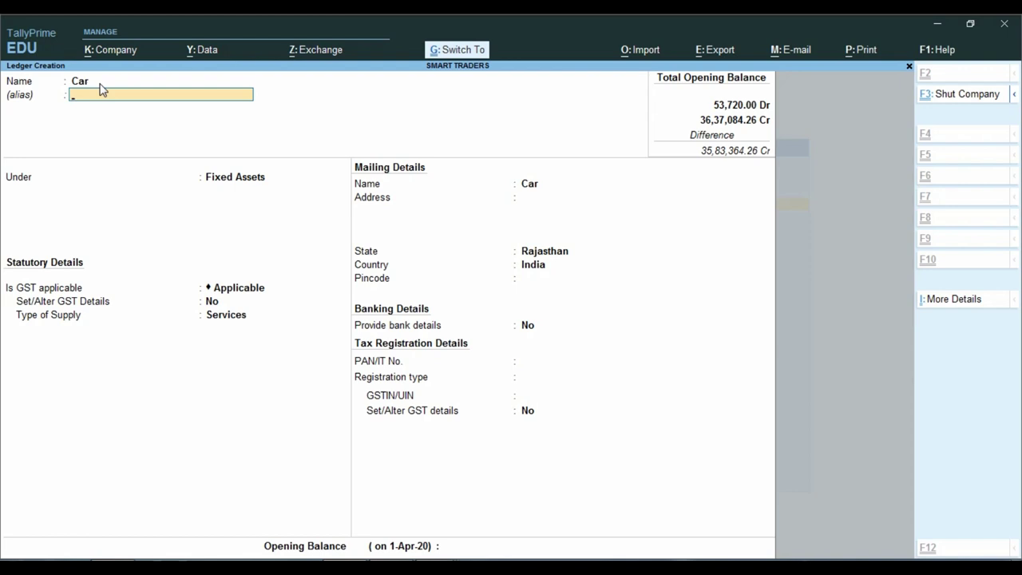
pyautogui.press('Return')
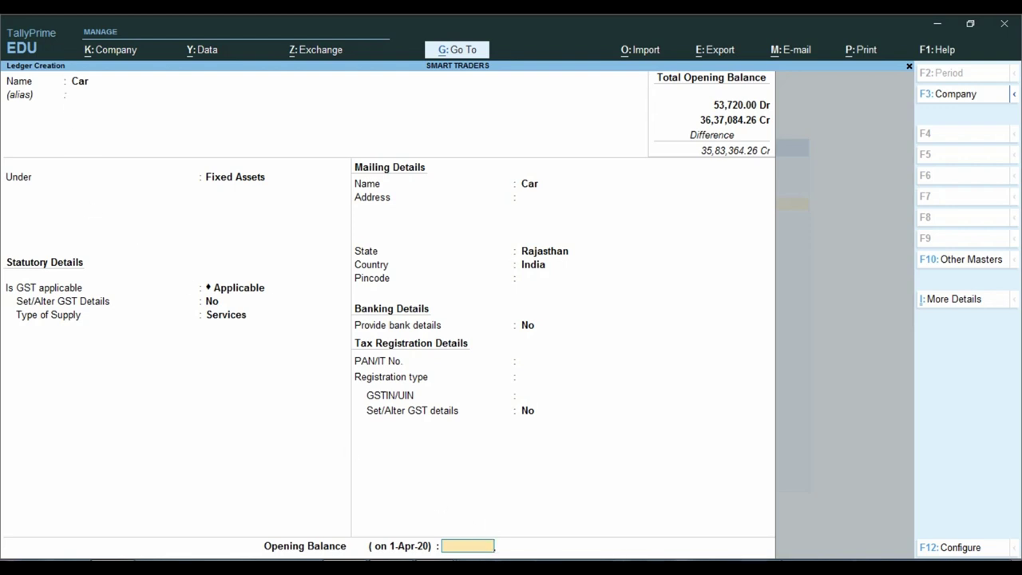
pyautogui.hotkey('alt', 'Tab')
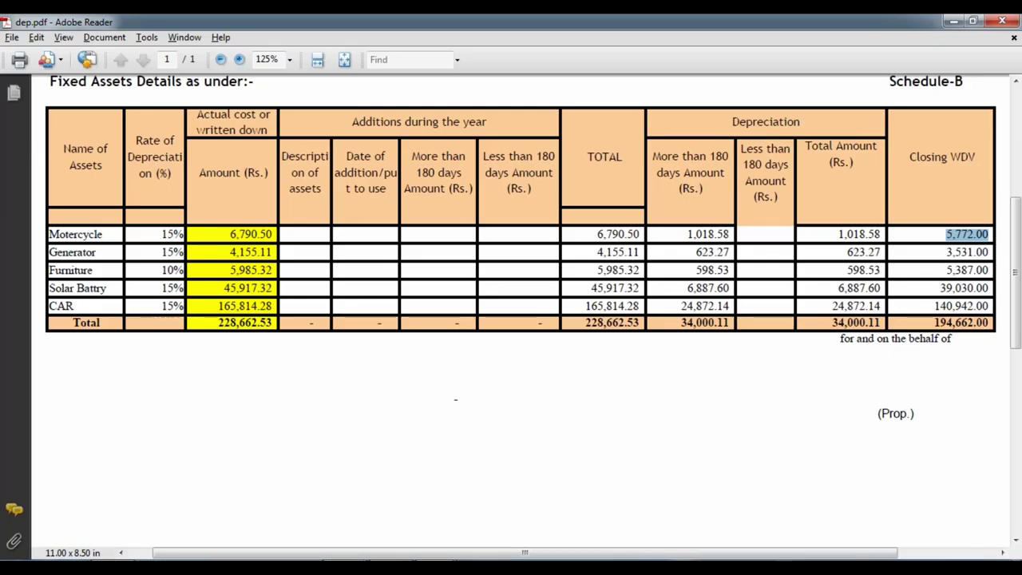
pyautogui.hotkey('alt', 'Tab')
pyautogui.write('140942')
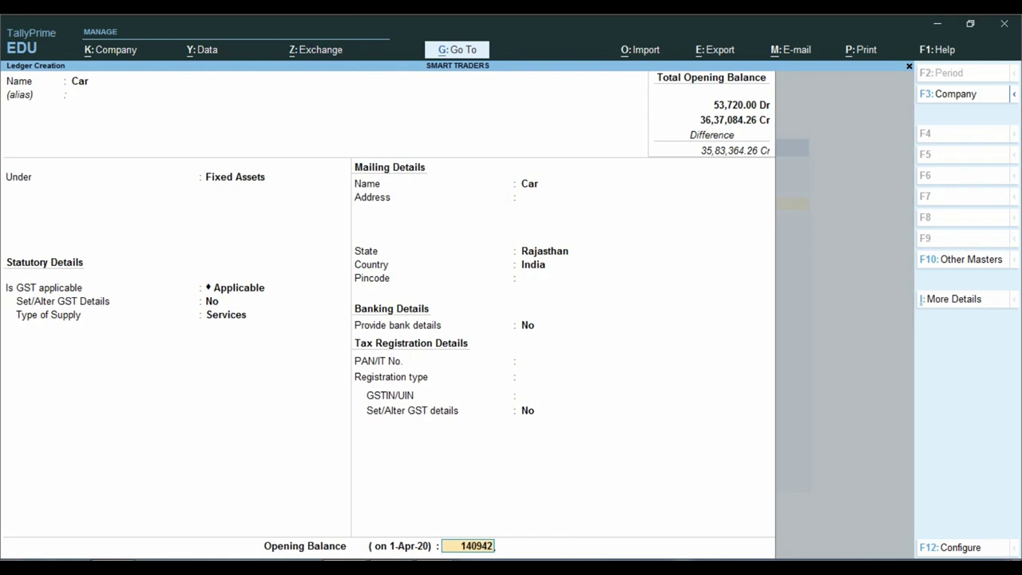
pyautogui.press('Return')
pyautogui.press('Return')
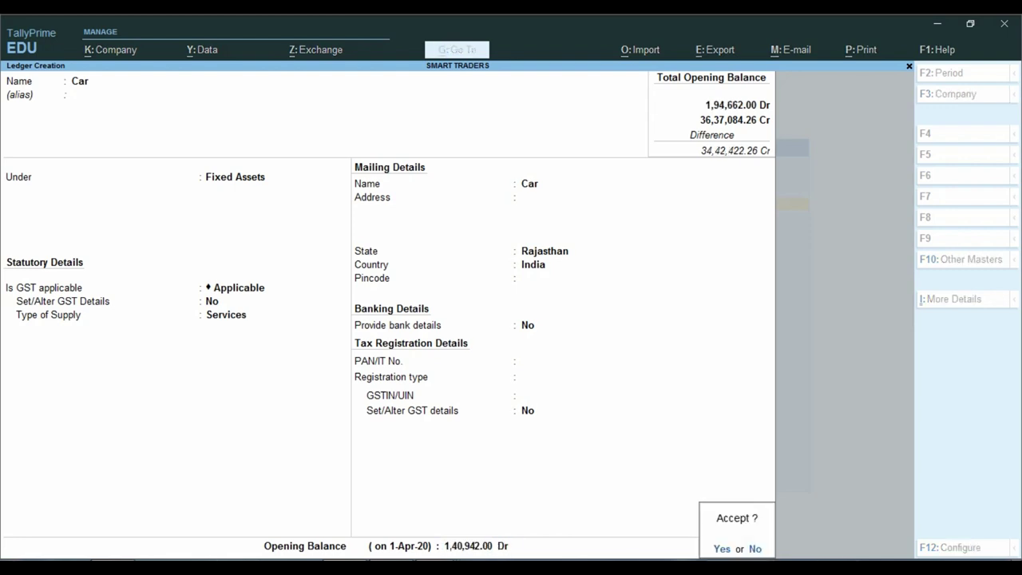
pyautogui.press('Return')
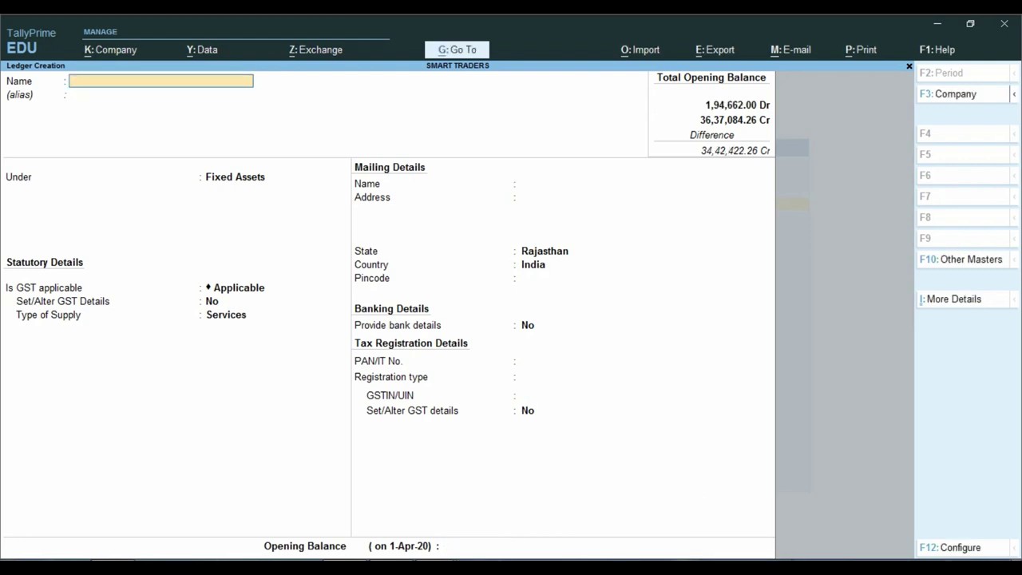
# Check the sundry debtors in the PDF, then name a new debtor ledger under Sundry Debtors.
pyautogui.hotkey('alt', 'Tab')
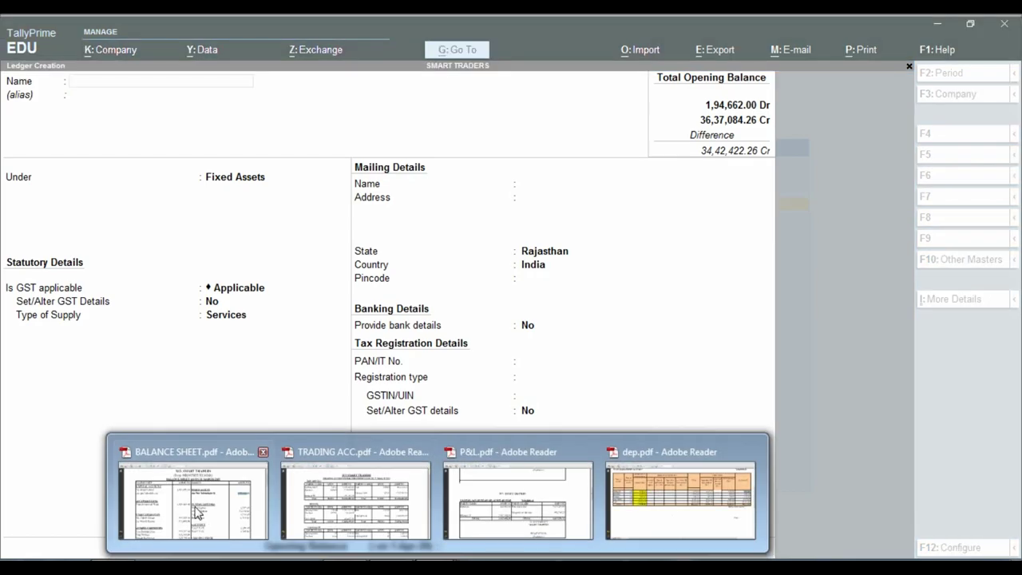
pyautogui.scroll(-4, 651, 377)
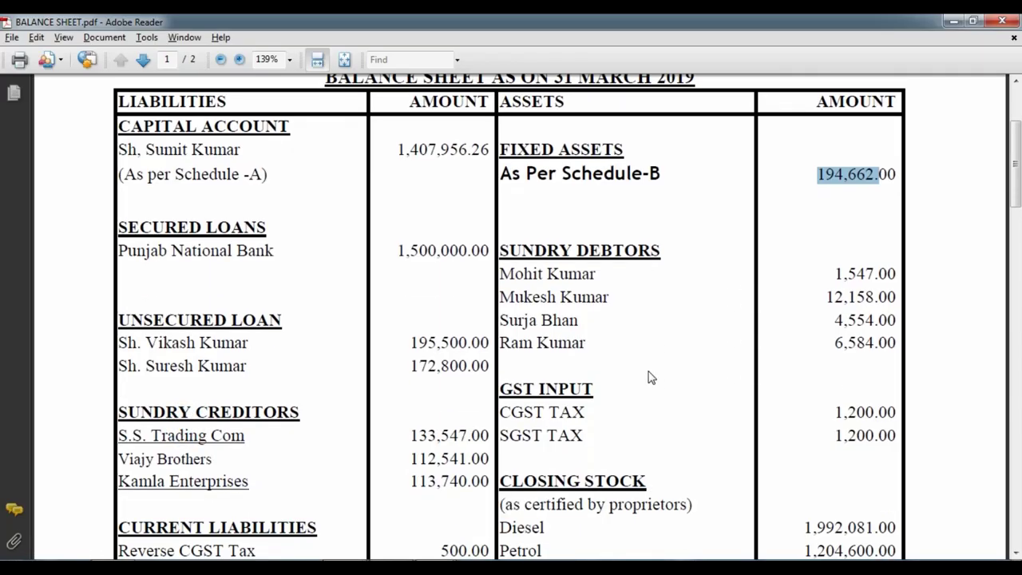
pyautogui.scroll(-1, 535, 182)
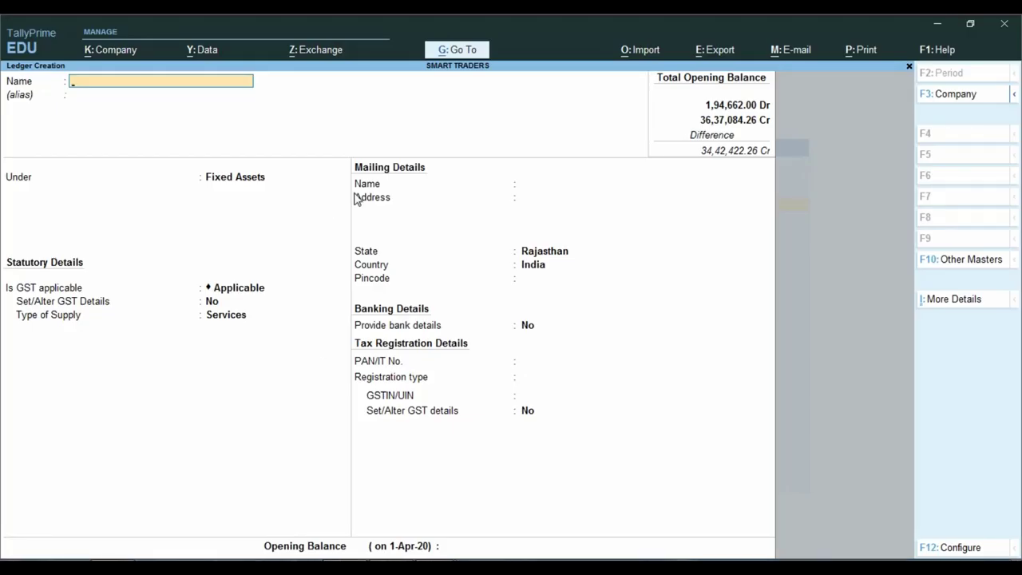
pyautogui.hotkey('alt', 'Tab')
pyautogui.hotkey('alt', 'Tab')
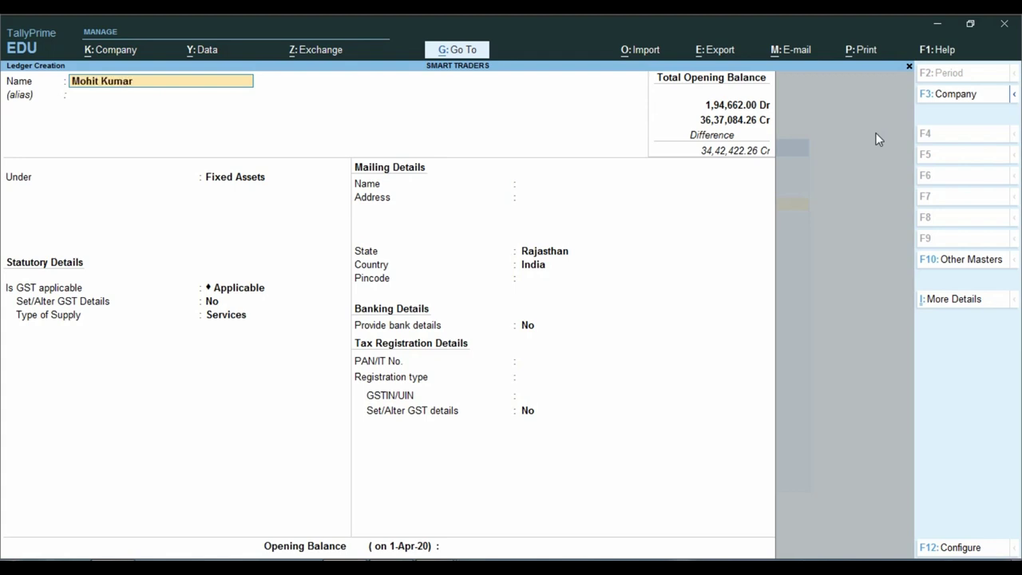
pyautogui.press('Return')
pyautogui.write('Sun')
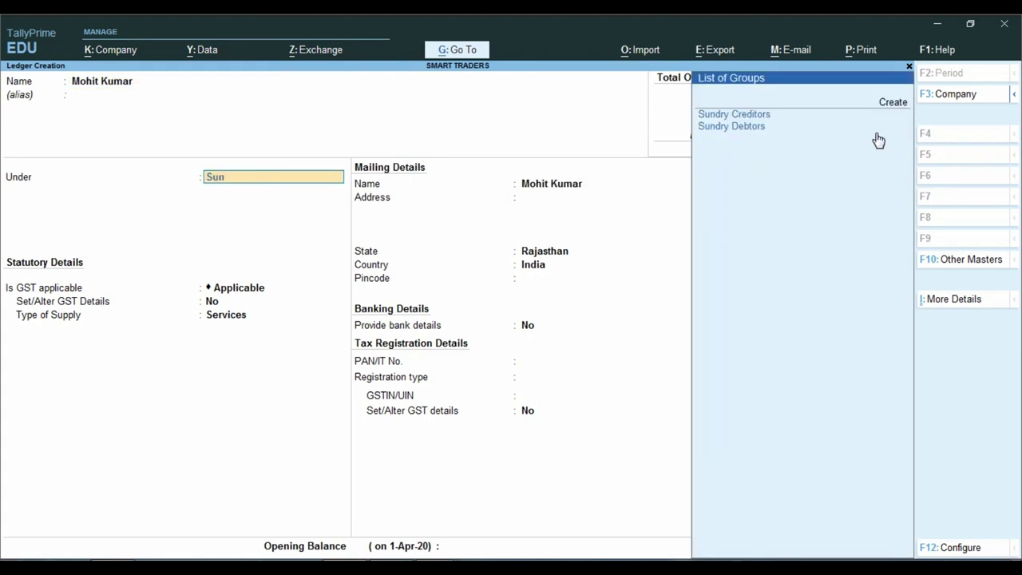
pyautogui.write('d')
pyautogui.press('Down')
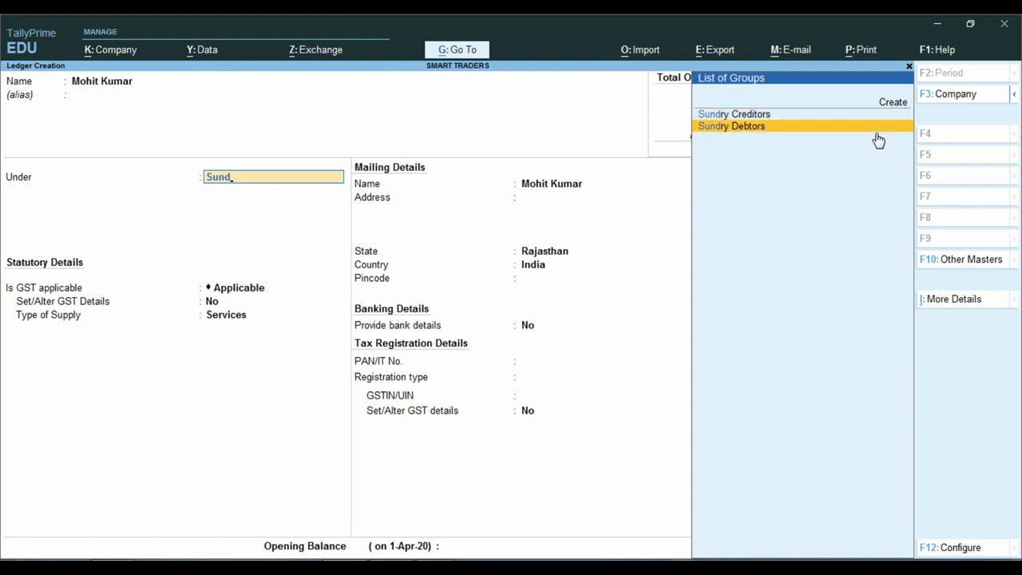
pyautogui.press('Return')
# Give the debtor a 1,547 Dr opening balance, save it, and return to the balance sheet.
pyautogui.hotkey('ctrl', 'a')
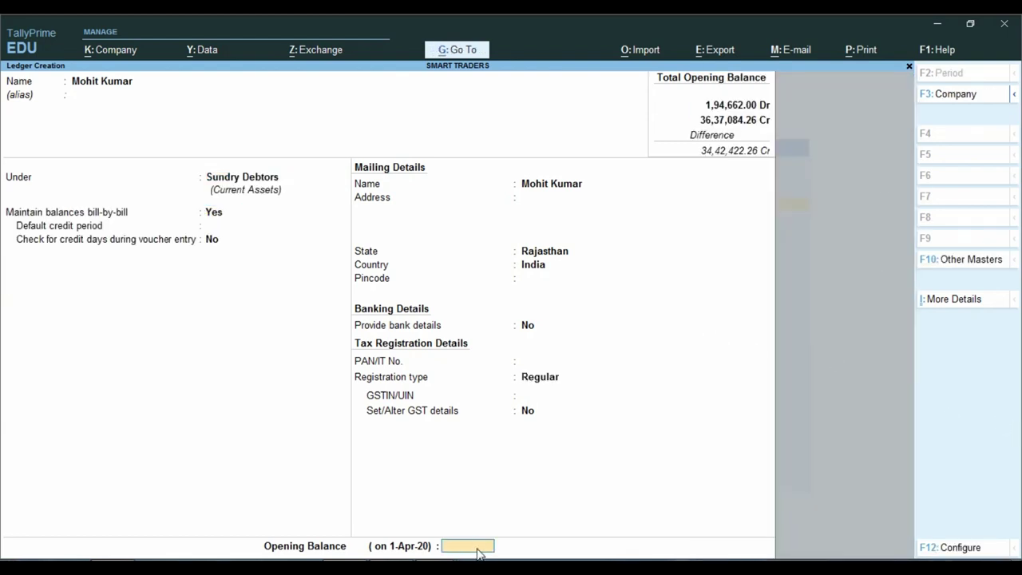
pyautogui.hotkey('alt', 'Tab')
pyautogui.hotkey('alt', 'Tab')
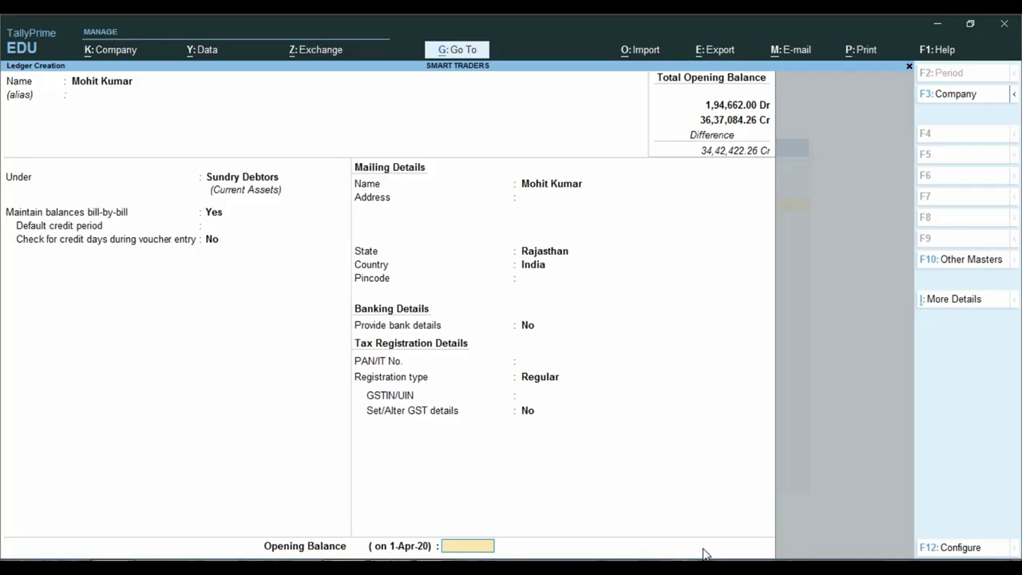
pyautogui.write('1547')
pyautogui.press('Return')
pyautogui.press('Return')
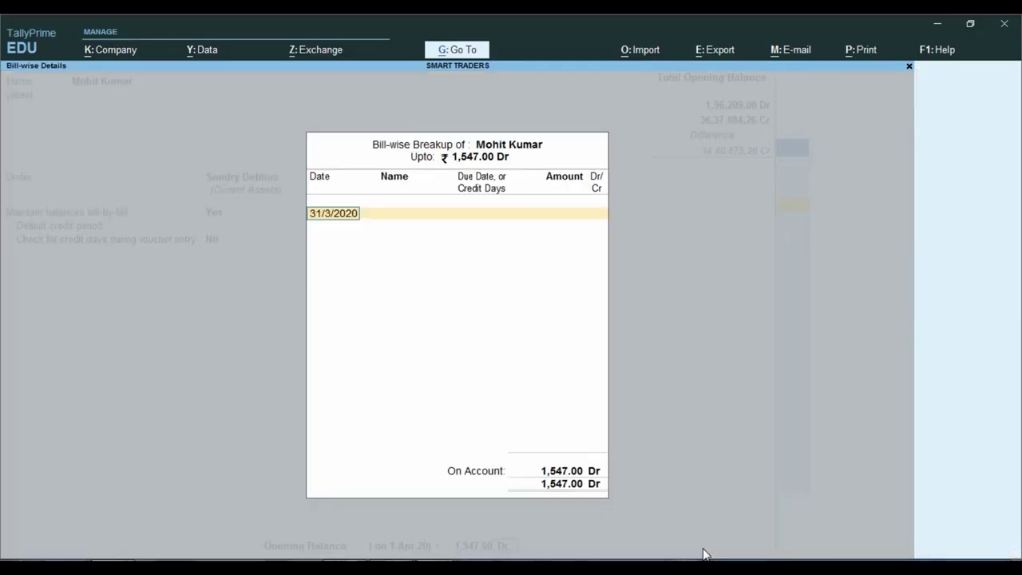
pyautogui.hotkey('ctrl', 'a')
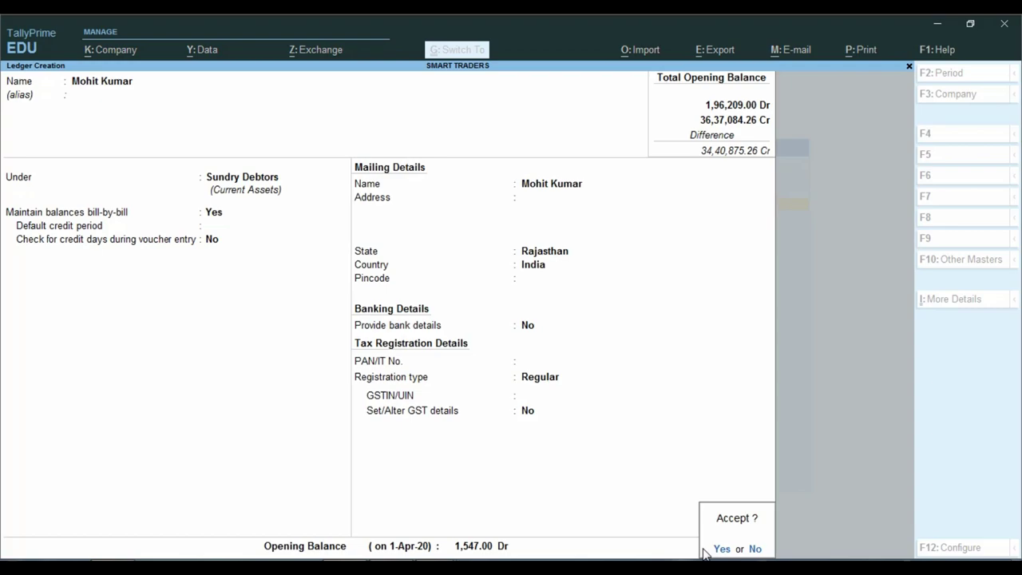
pyautogui.click(708, 550)
pyautogui.hotkey('alt', 'Tab')
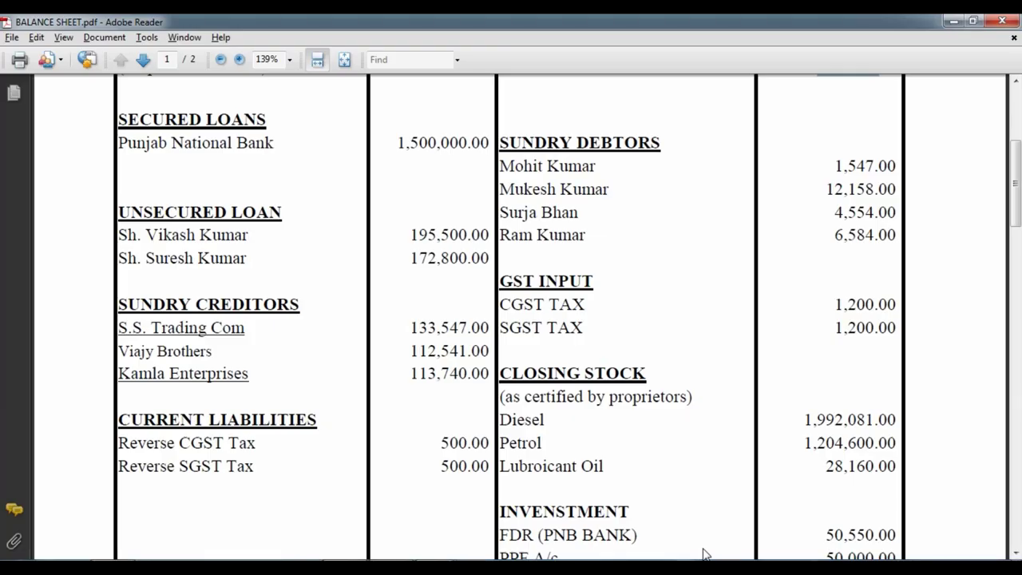
# Add the first remaining debtor's ledger with a 12,158.00 Dr opening balance.
pyautogui.hotkey('alt', 'Tab')
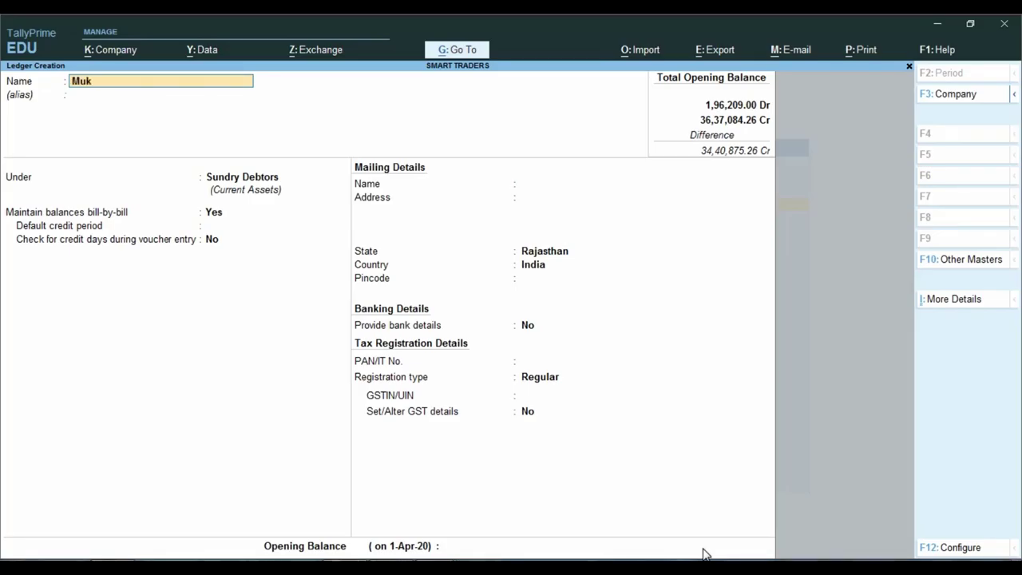
pyautogui.press('Return')
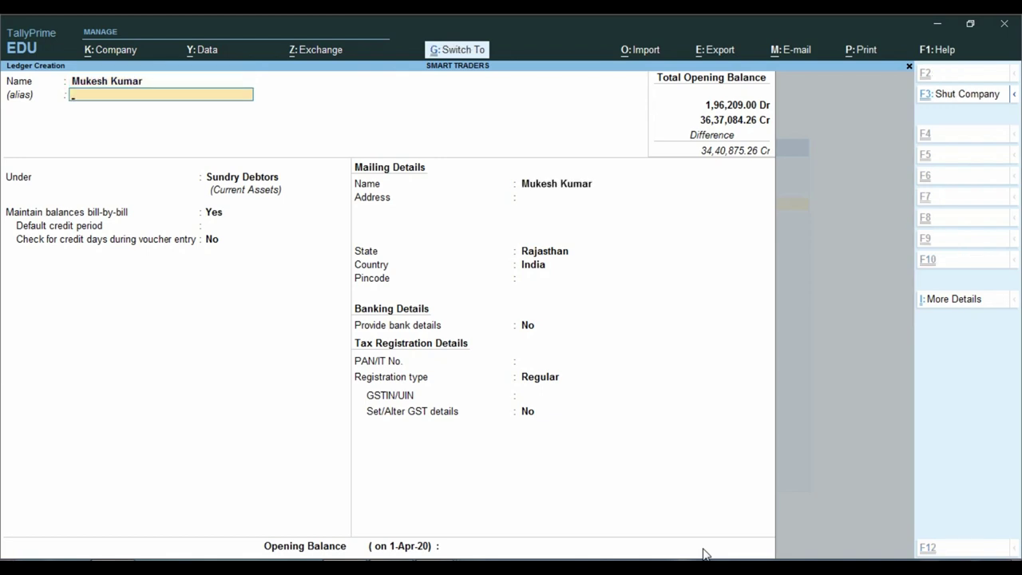
pyautogui.press('Return')
pyautogui.hotkey('alt', 'Tab')
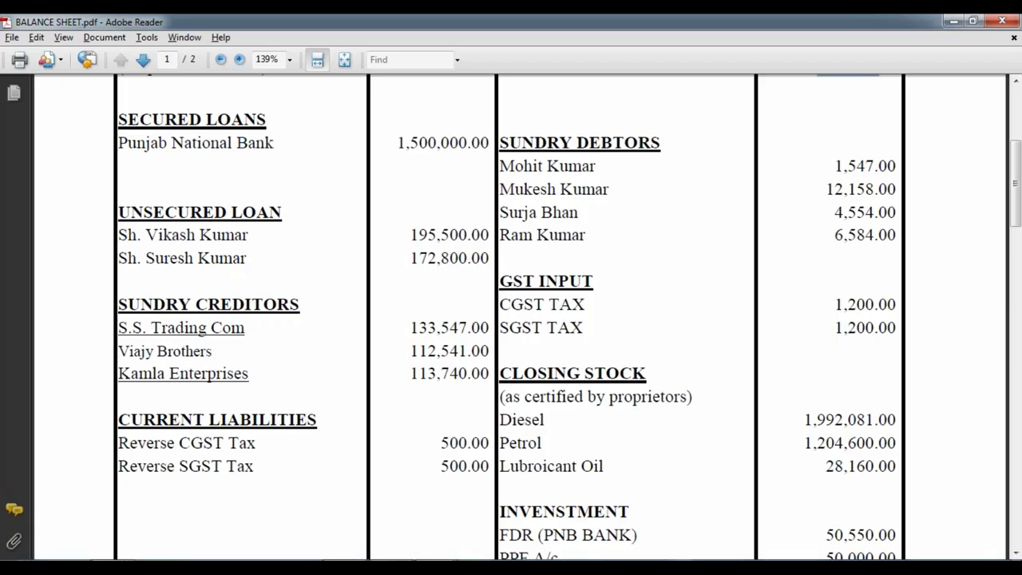
pyautogui.hotkey('alt', 'Tab')
pyautogui.write('12158')
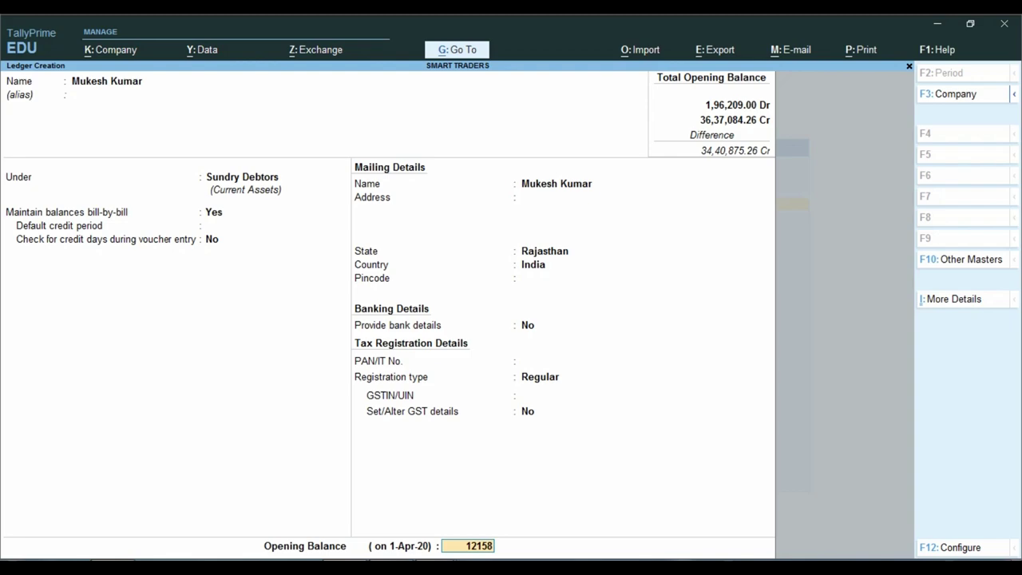
pyautogui.press('Return')
# Add the next debtor's ledger with a 4,554.00 Dr opening balance and save it.
pyautogui.press('Return')
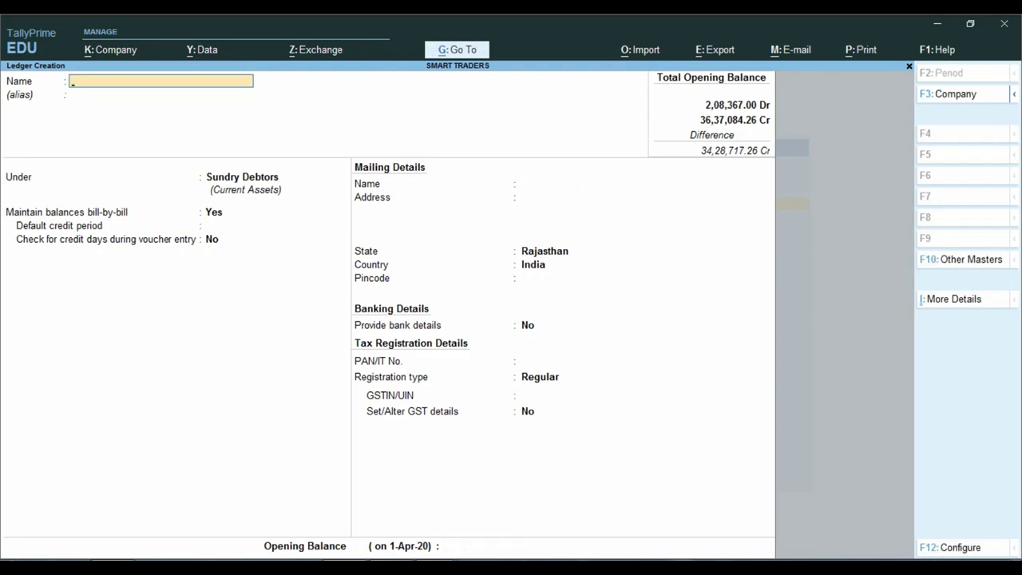
pyautogui.hotkey('alt', 'Tab')
pyautogui.hotkey('alt', 'Tab')
pyautogui.press('Return')
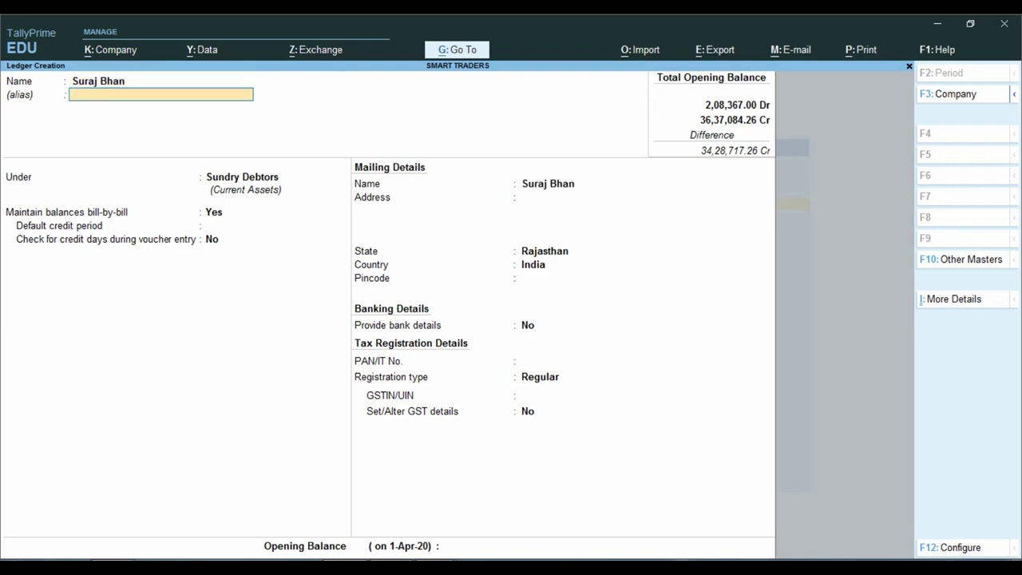
pyautogui.hotkey('ctrl', 'Down')
pyautogui.hotkey('alt', 'Tab')
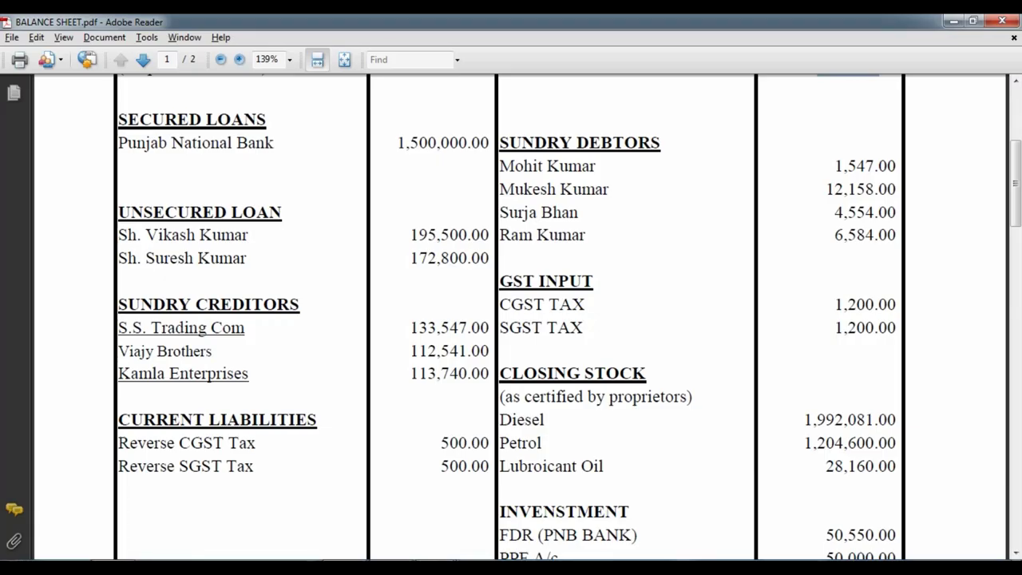
pyautogui.hotkey('alt', 'Tab')
pyautogui.write('4554')
pyautogui.press('Return')
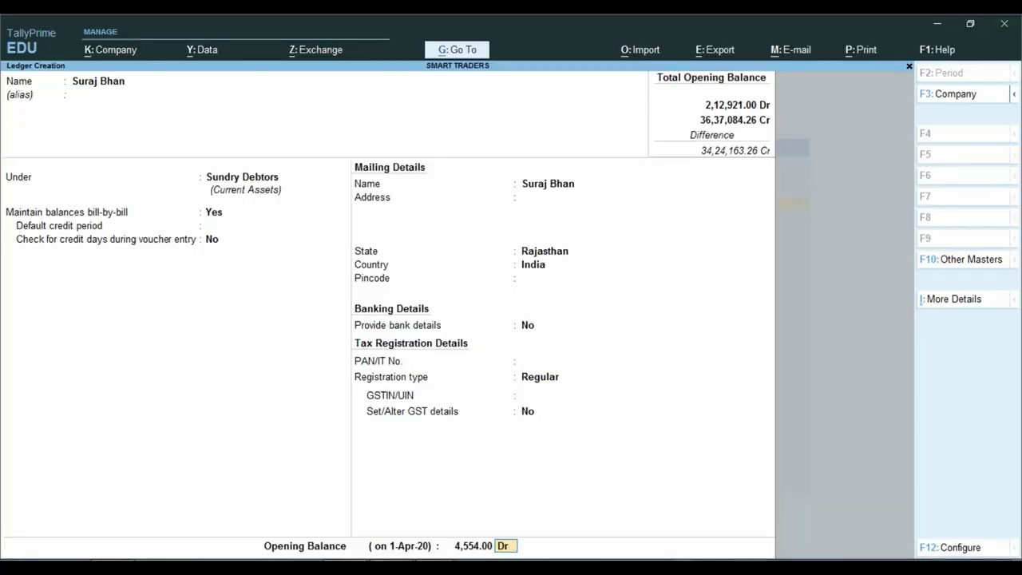
pyautogui.press('Return')
pyautogui.hotkey('ctrl', 'a')
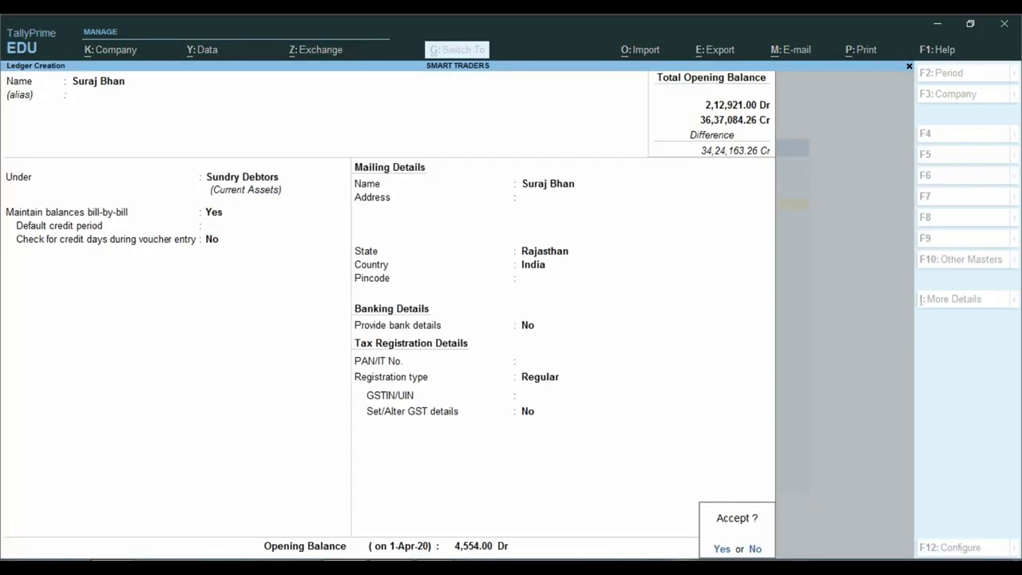
pyautogui.press('Return')
# Add the third debtor's ledger with a 6,584.00 Dr opening balance, then check the PDF.
pyautogui.hotkey('alt', 'Tab')
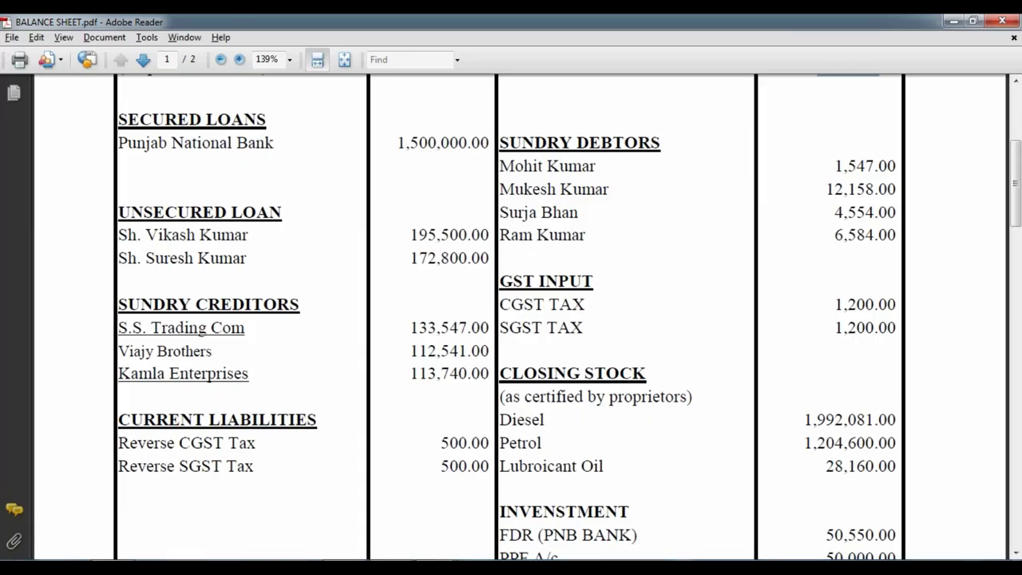
pyautogui.hotkey('alt', 'Tab')
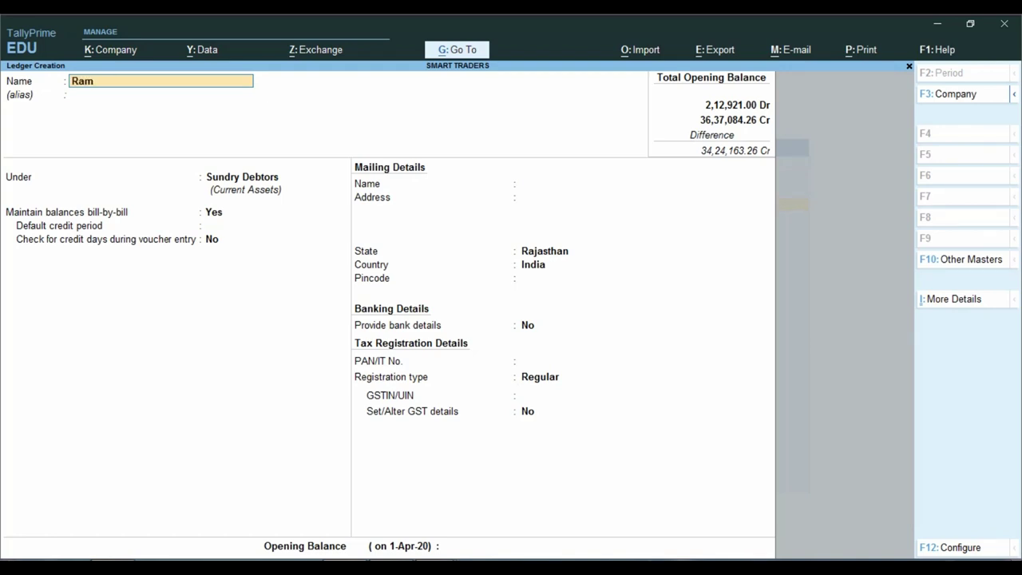
pyautogui.press('Return')
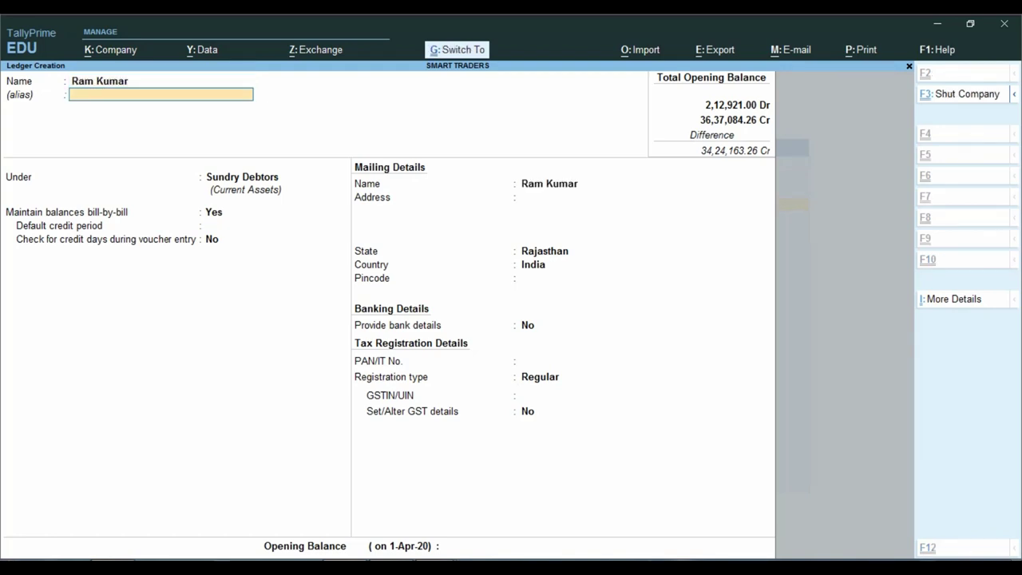
pyautogui.press('Return')
pyautogui.hotkey('alt', 'Tab')
pyautogui.hotkey('alt', 'Tab')
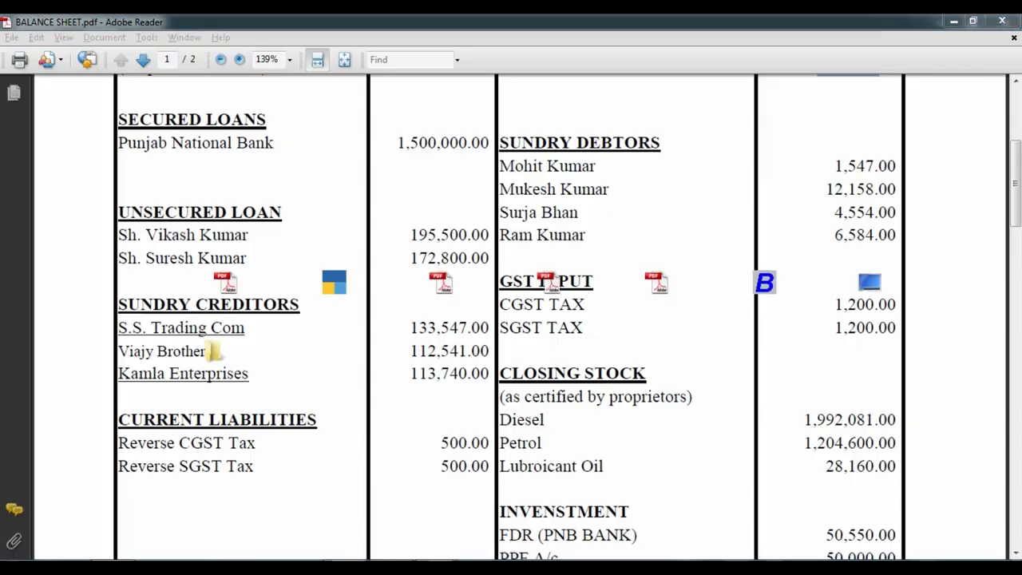
pyautogui.write('6584')
pyautogui.press('Return')
pyautogui.press('Return')
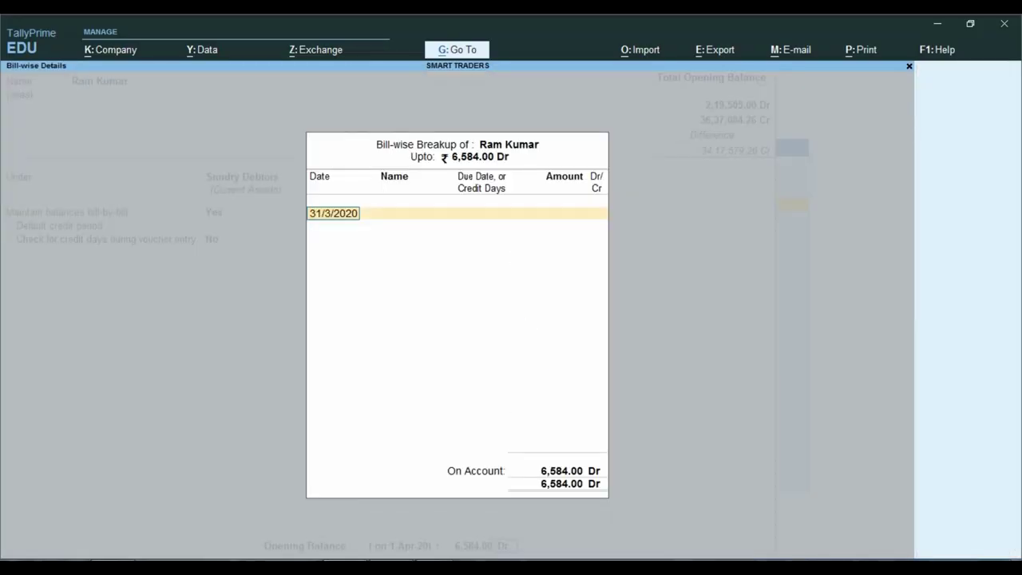
pyautogui.hotkey('ctrl', 'a')
pyautogui.press('Return')
pyautogui.hotkey('alt', 'Tab')
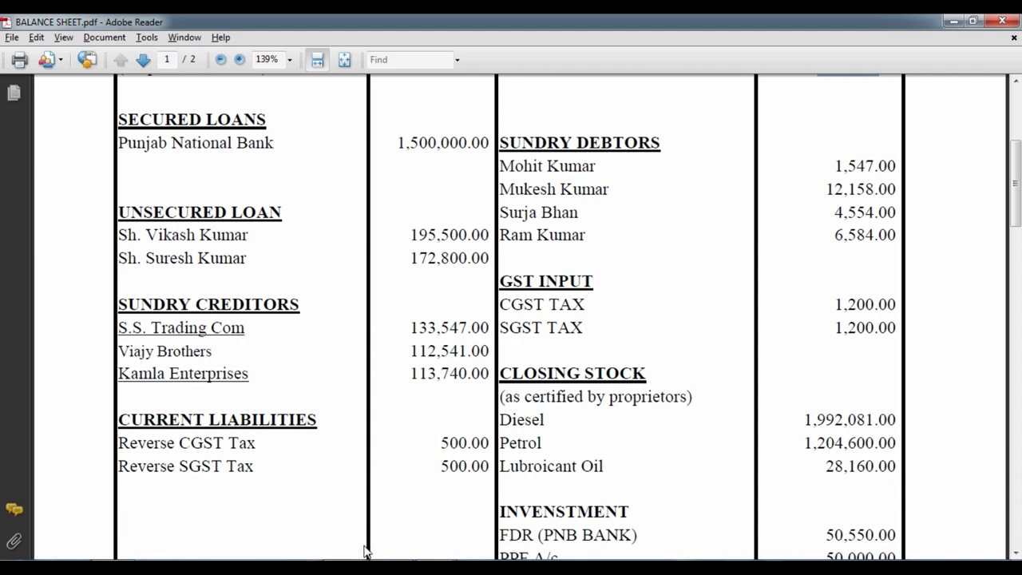
pyautogui.scroll(-2, 413, 520)
pyautogui.scroll(-1, 591, 271)
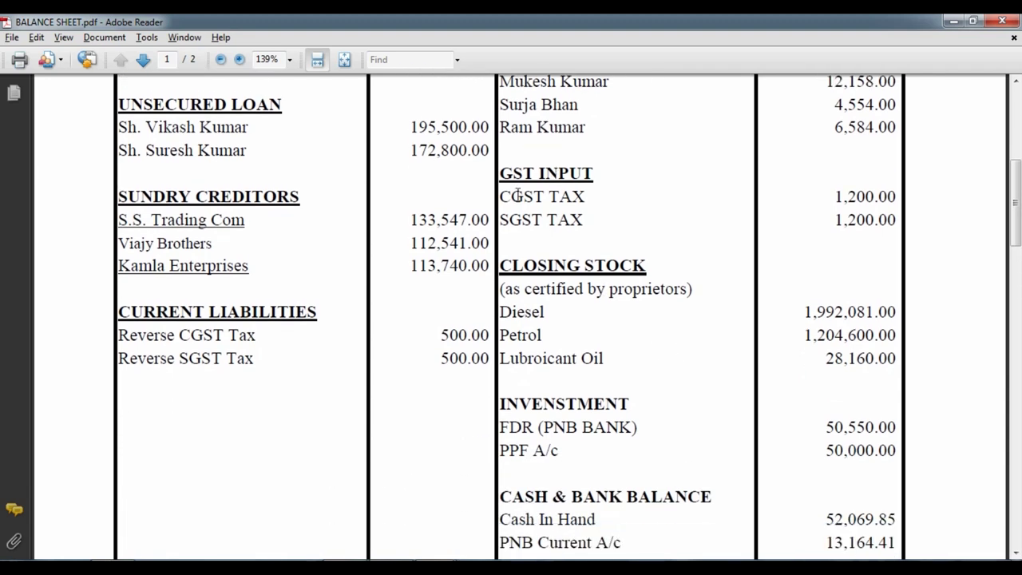
pyautogui.click(618, 219)
# Place the CGST Tax ledger under Current Assets with GST duty type Not Applicable.
pyautogui.hotkey('alt', 'Tab')
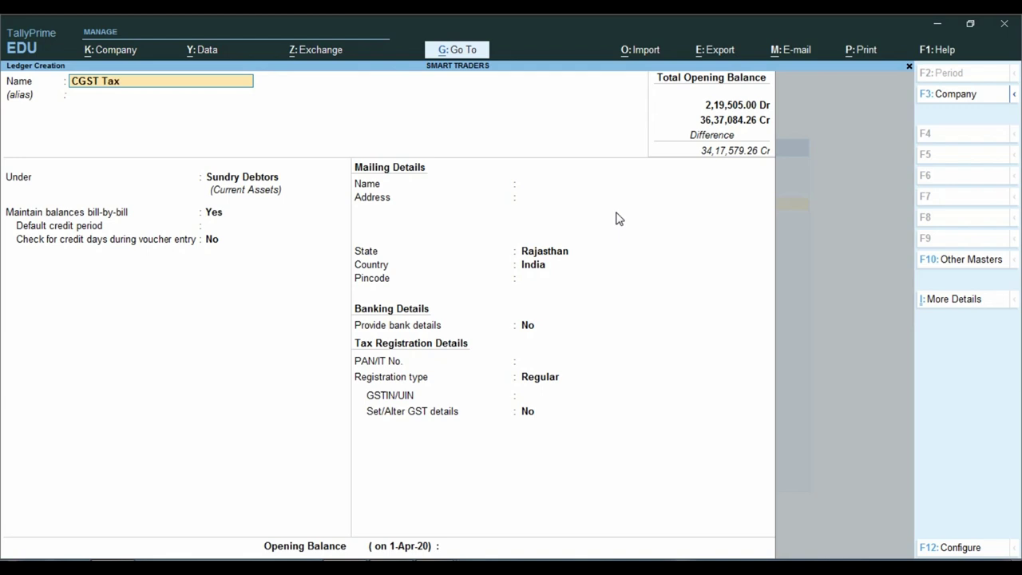
pyautogui.press('Return')
pyautogui.press('Return')
pyautogui.write('C')
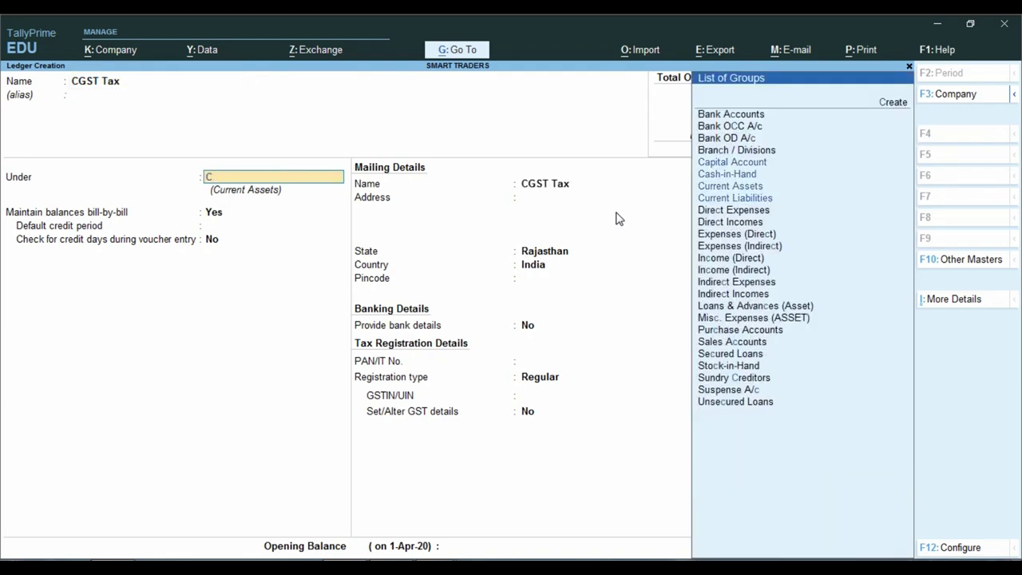
pyautogui.write('u')
pyautogui.press('Down')
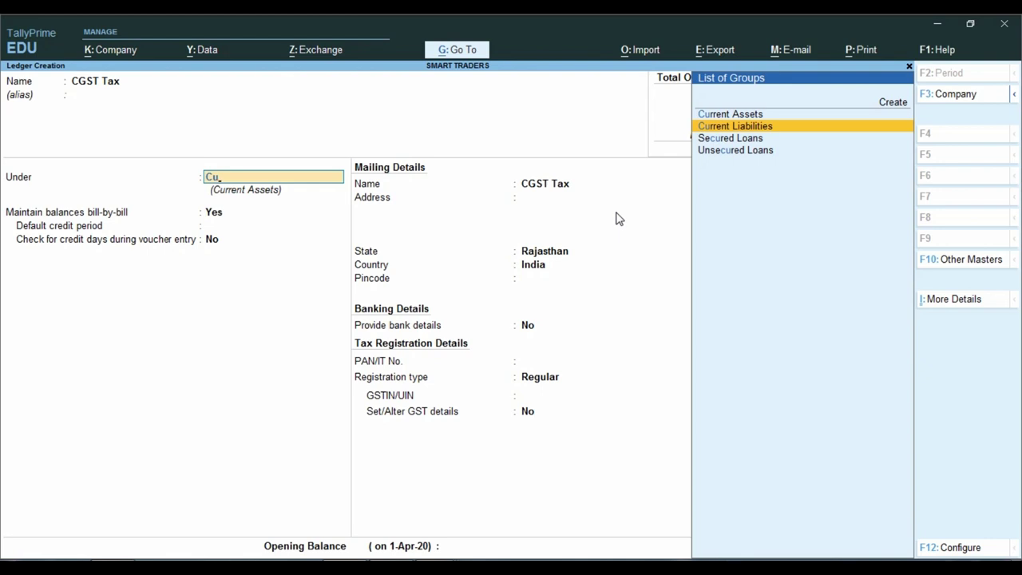
pyautogui.press('Up')
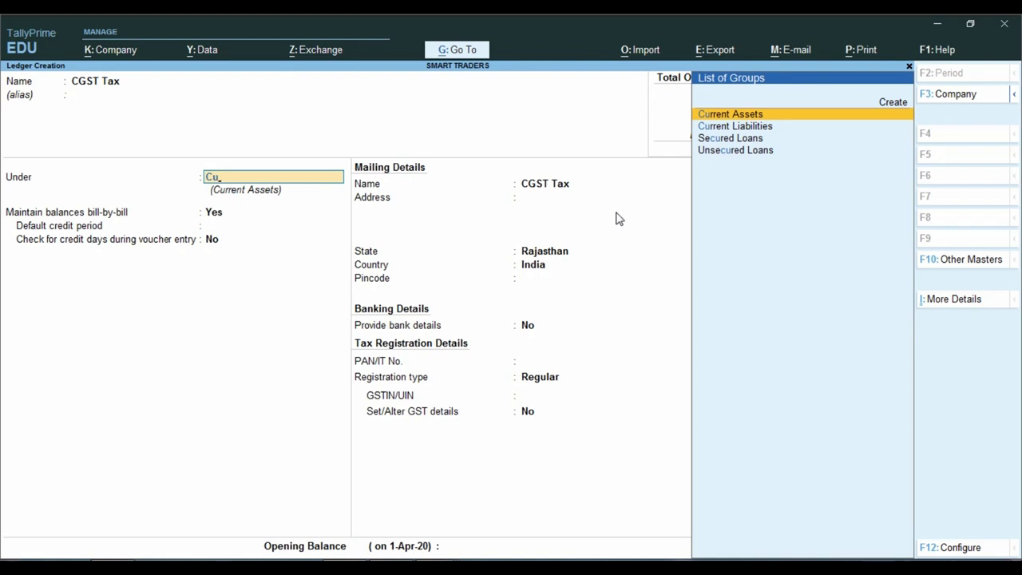
pyautogui.press('BackSpace')
pyautogui.press('BackSpace')
pyautogui.write('Du')
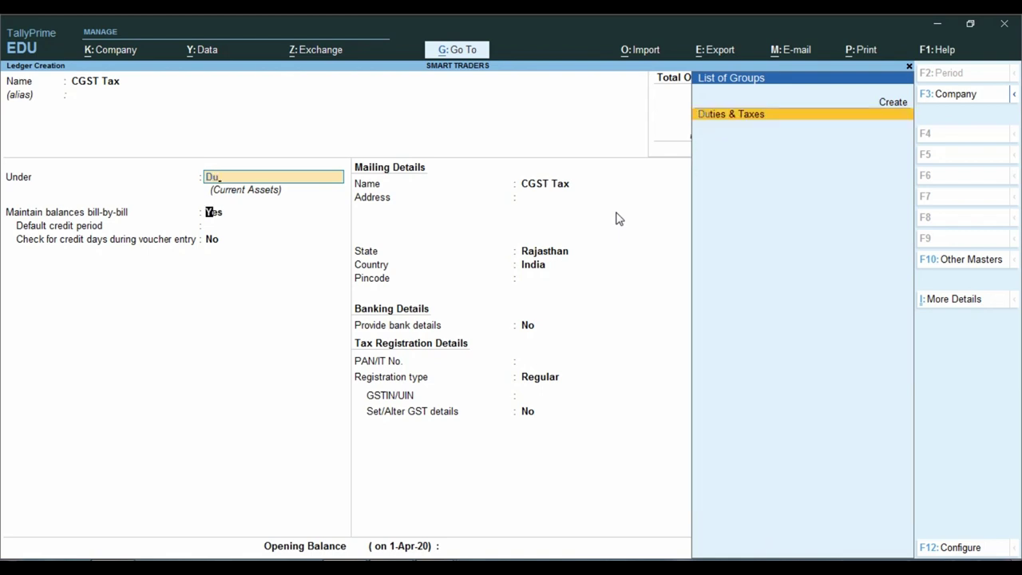
pyautogui.press('Return')
pyautogui.press('BackSpace')
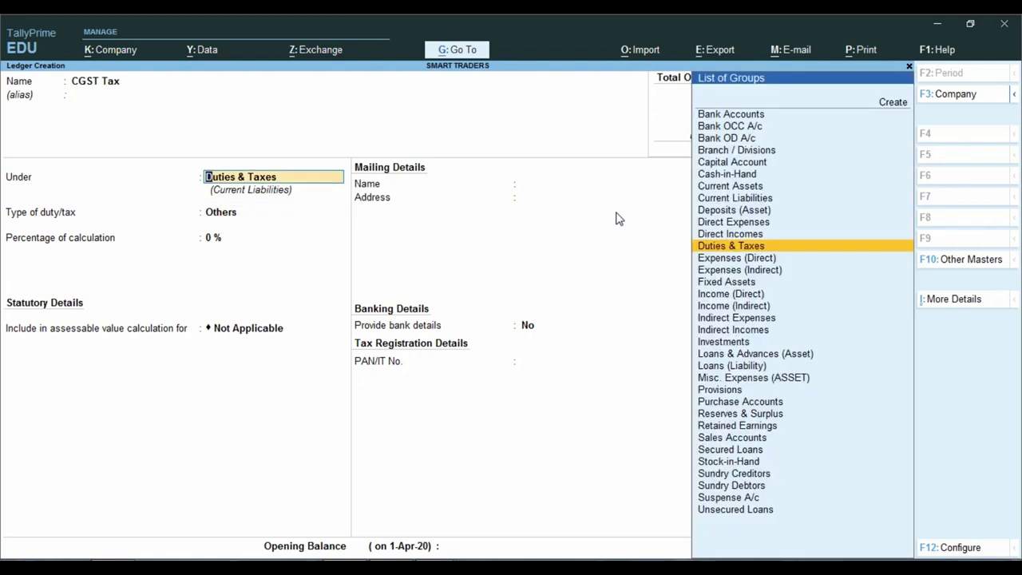
pyautogui.write('Cu')
pyautogui.press('Return')
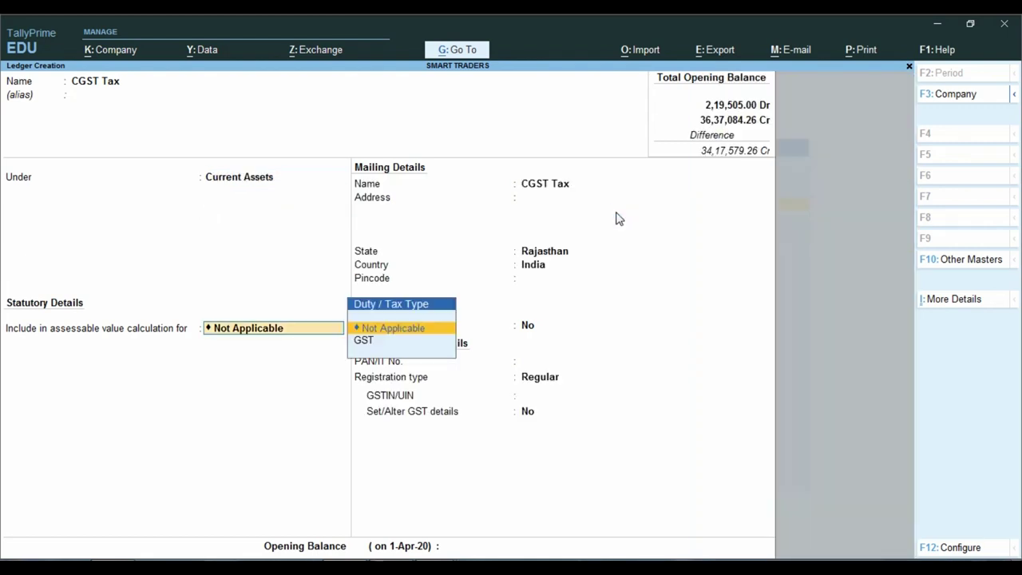
pyautogui.press('Down')
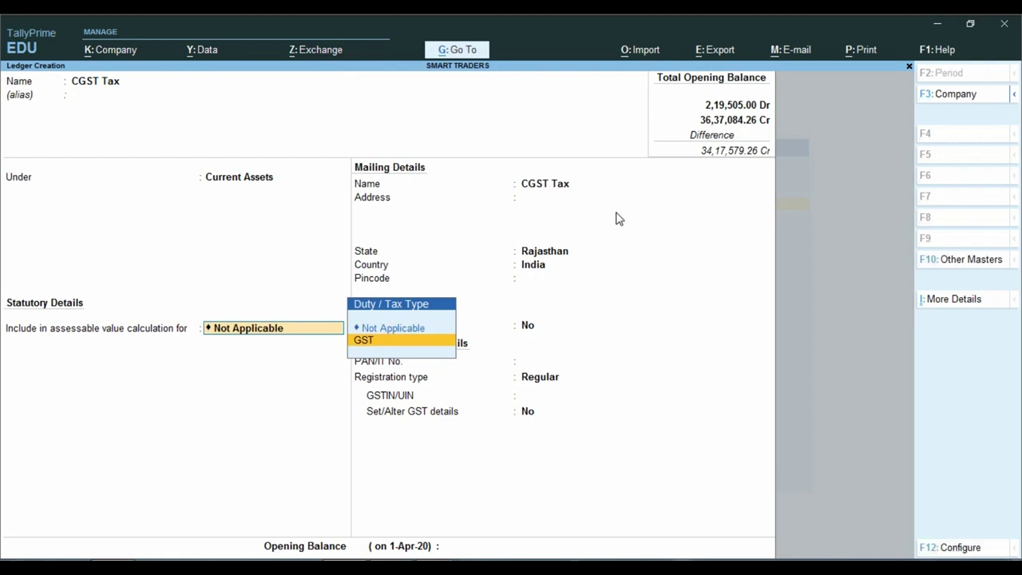
pyautogui.press('Up')
pyautogui.press('Return')
pyautogui.hotkey('ctrl', 'a')
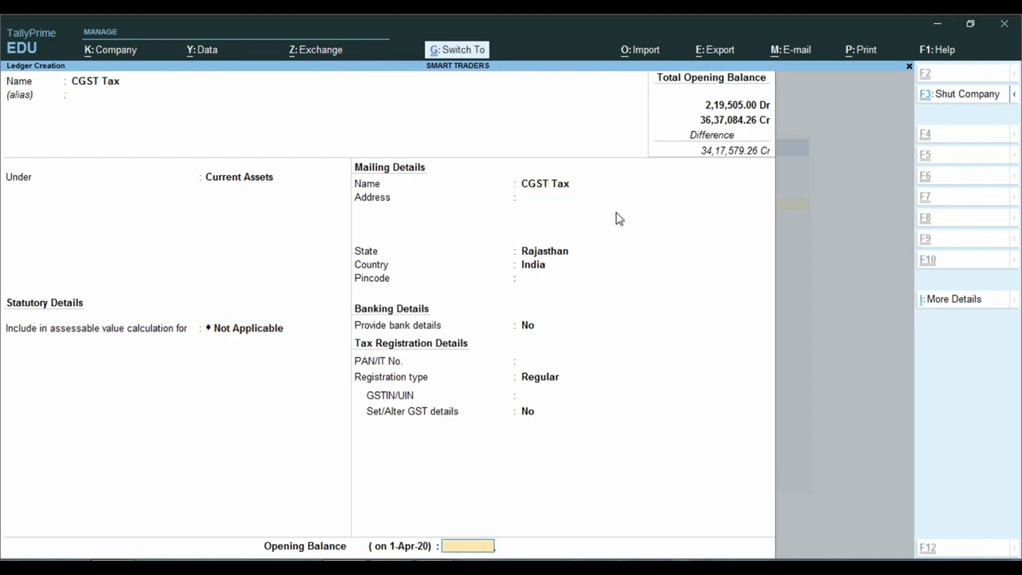
# Give CGST Tax a 1,200.00 Dr opening balance and save it.
pyautogui.hotkey('alt', 'Tab')
pyautogui.hotkey('alt', 'Tab')
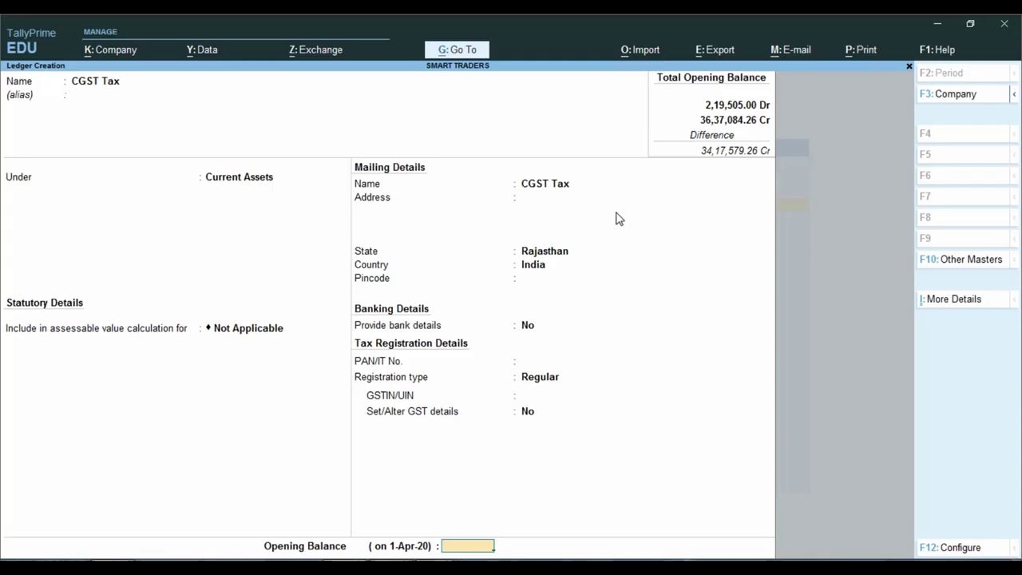
pyautogui.write('1200')
pyautogui.press('Return')
pyautogui.press('Return')
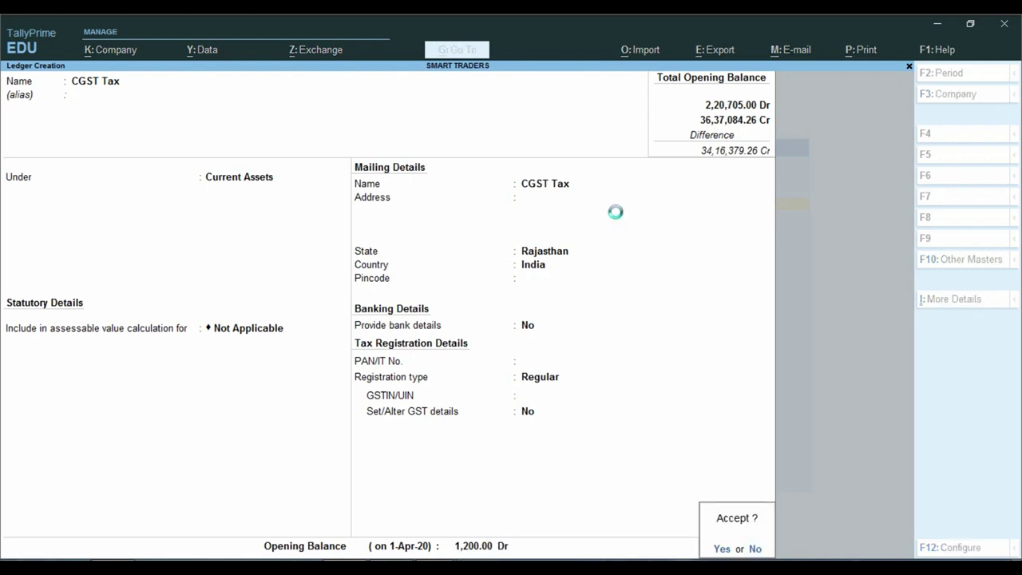
pyautogui.press('Return')
# Start a second ledger named SGST Tax by editing the CGST Tax name.
pyautogui.write('CGST Tax')
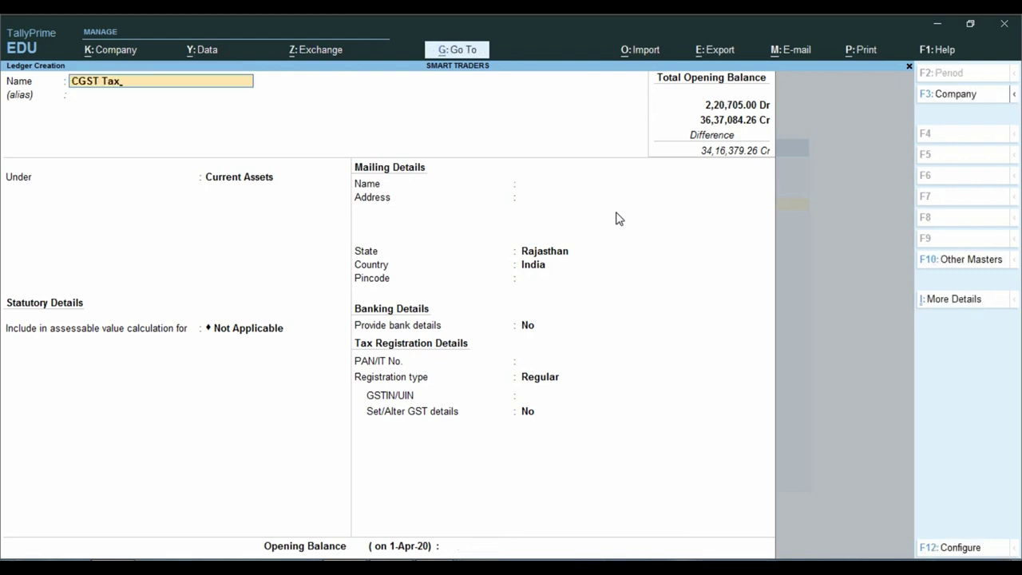
pyautogui.press('Home')
pyautogui.press('Delete')
pyautogui.write('S')
pyautogui.press('Return')
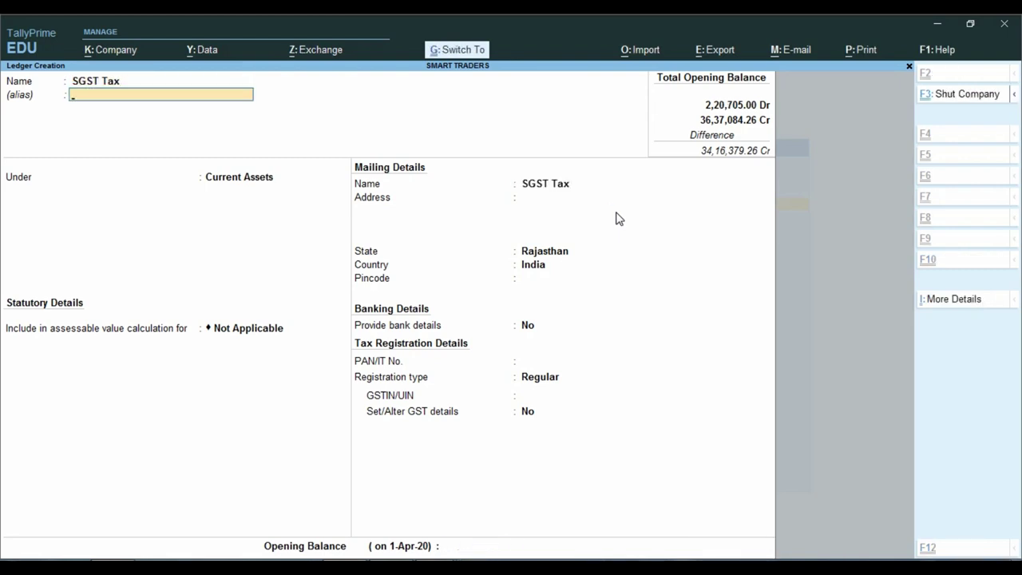
pyautogui.press('Return')
# Enter SGST Tax's opening balance as 1,200.00 Dr, correcting a mistyped 12,500.
pyautogui.hotkey('alt', 'Tab')
pyautogui.hotkey('alt', 'Tab')
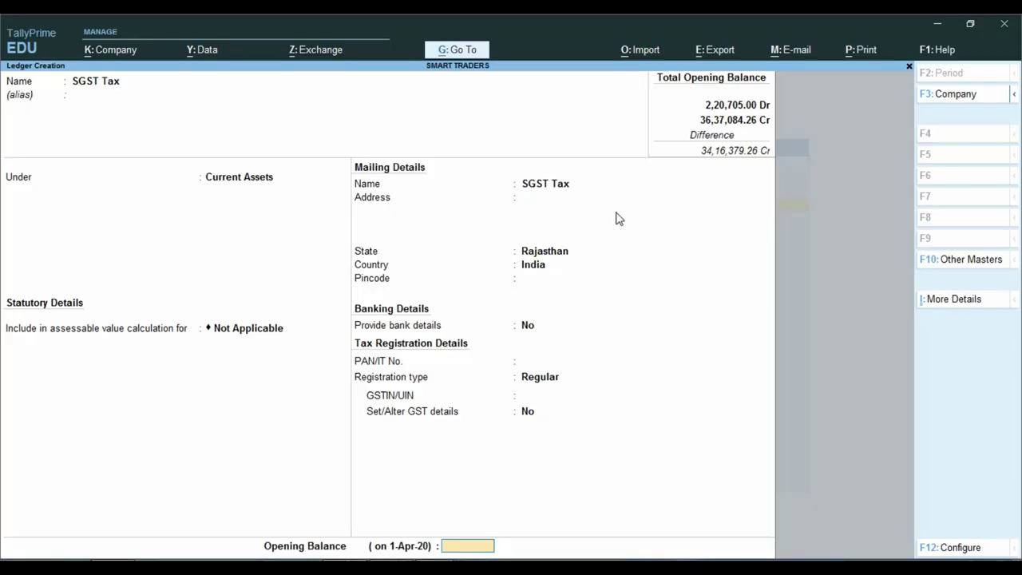
pyautogui.hotkey('alt', 'Tab')
pyautogui.hotkey('alt', 'Tab')
pyautogui.write('12500')
pyautogui.press('Return')
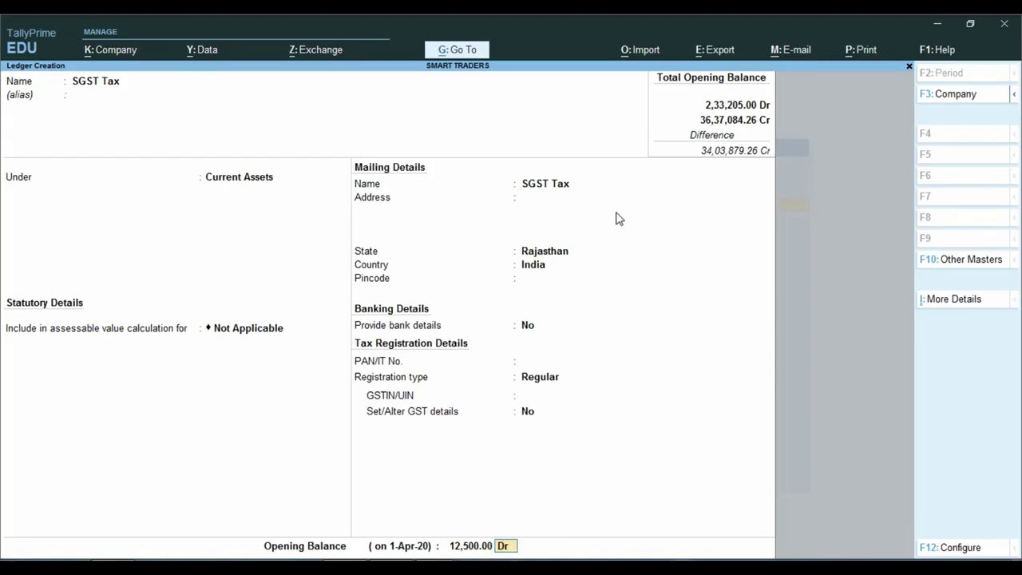
pyautogui.press('BackSpace')
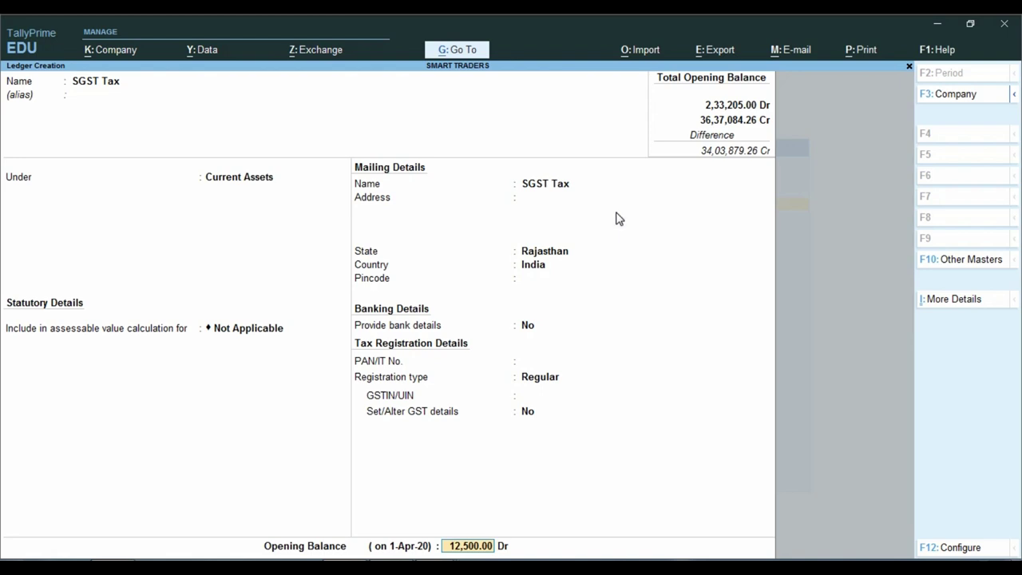
pyautogui.write('1200')
pyautogui.press('Return')
pyautogui.press('Return')
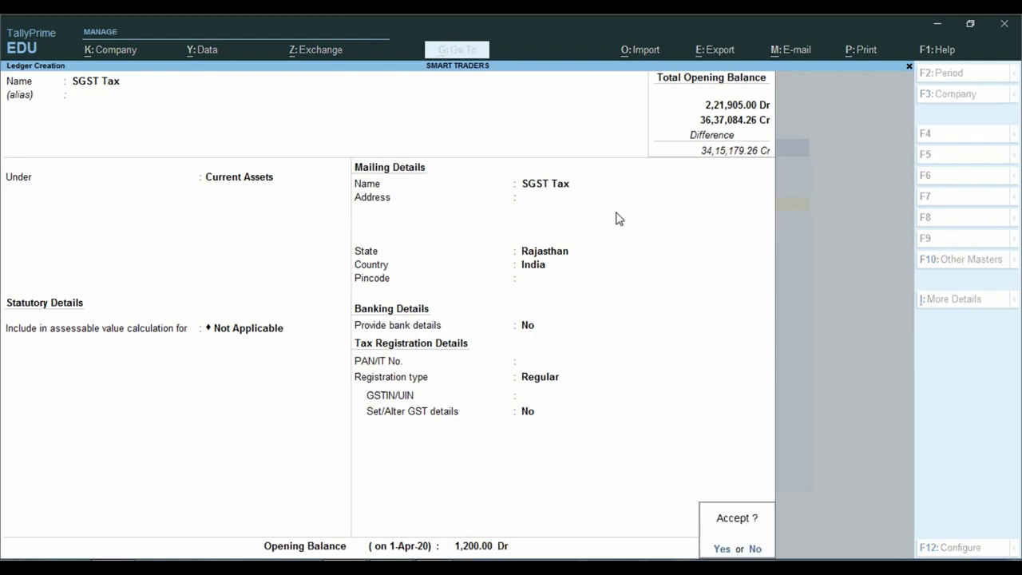
pyautogui.press('Return')
pyautogui.hotkey('alt', 'Tab')
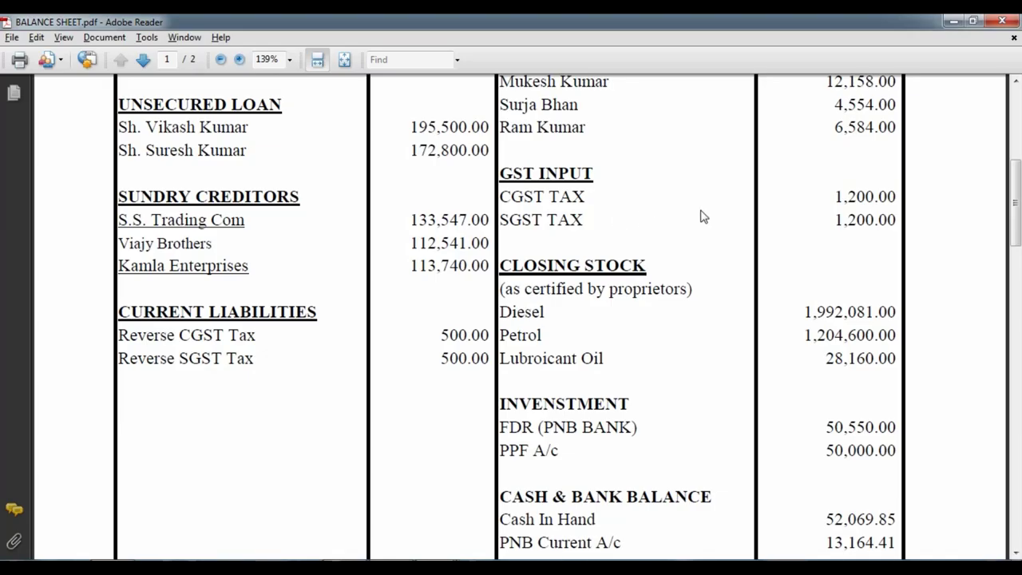
# Scroll the balance sheet PDF to the Diesel, Petrol and Lubroicant Oil closing stock figures.
pyautogui.scroll(-1, 598, 334)
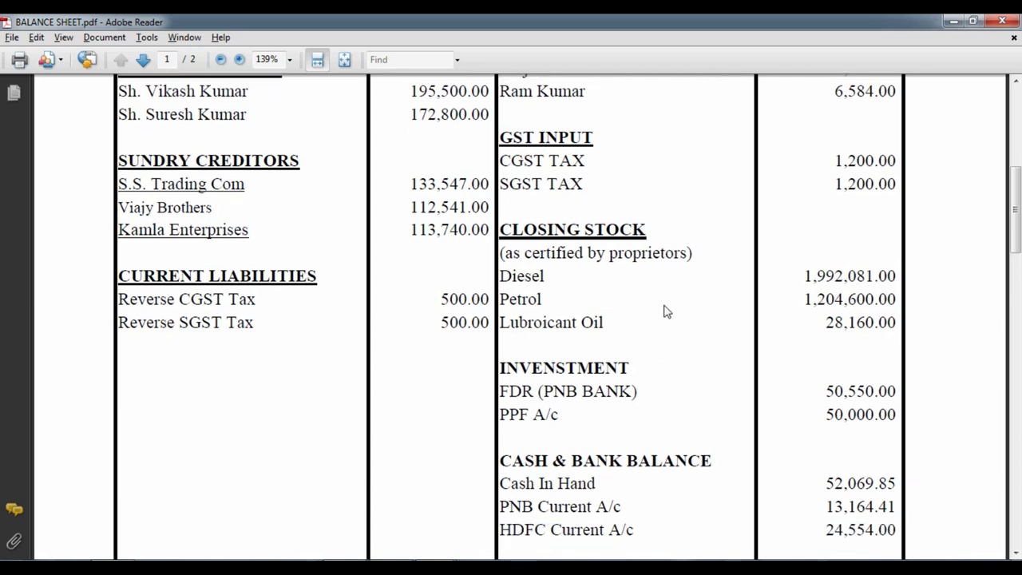
pyautogui.scroll(-3, 667, 311)
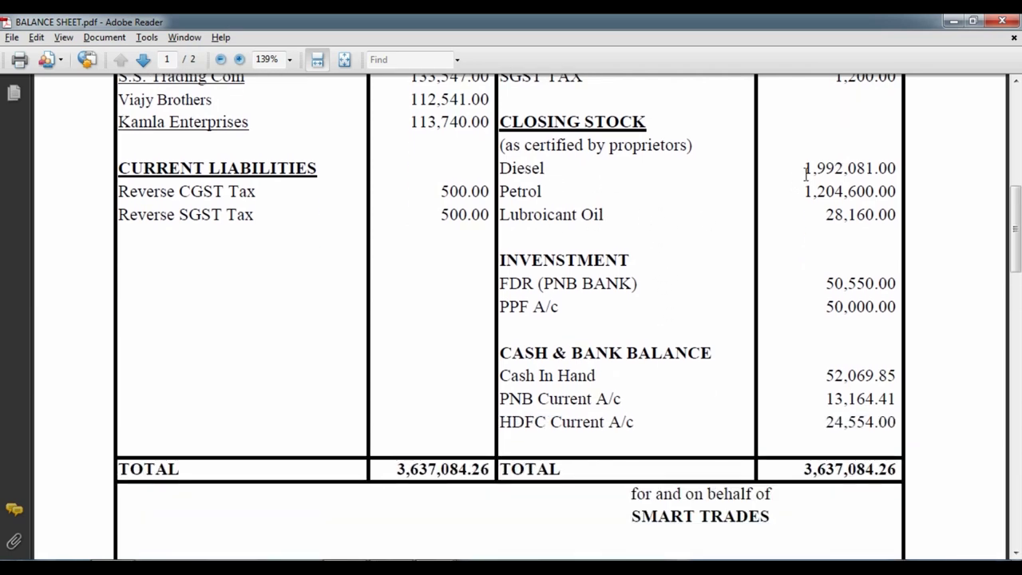
pyautogui.click(825, 217)
pyautogui.scroll(1, 743, 235)
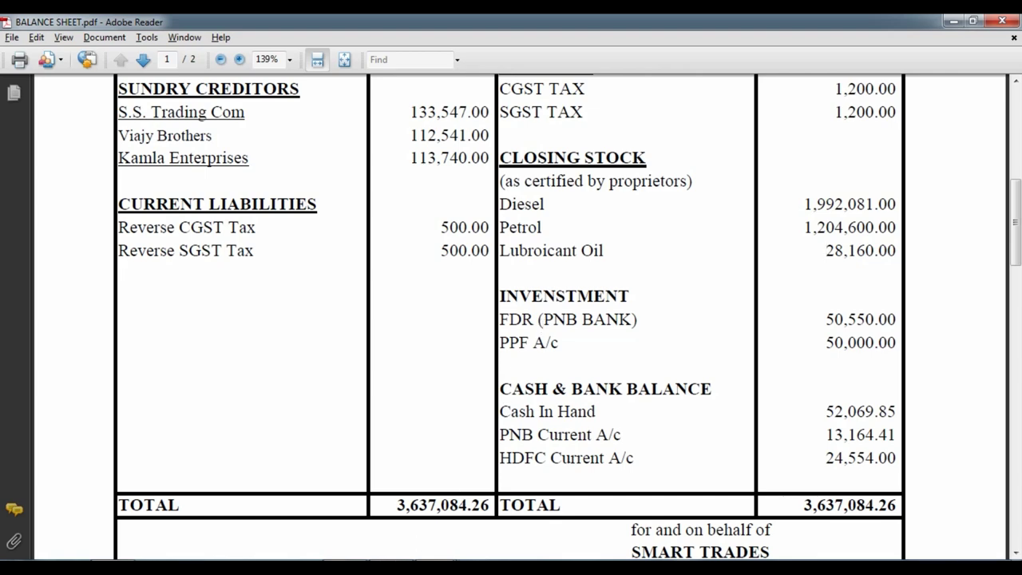
# Quit Ledger Creation and open Stock Item creation from the Gateway Create menu.
pyautogui.hotkey('alt', 'Tab')
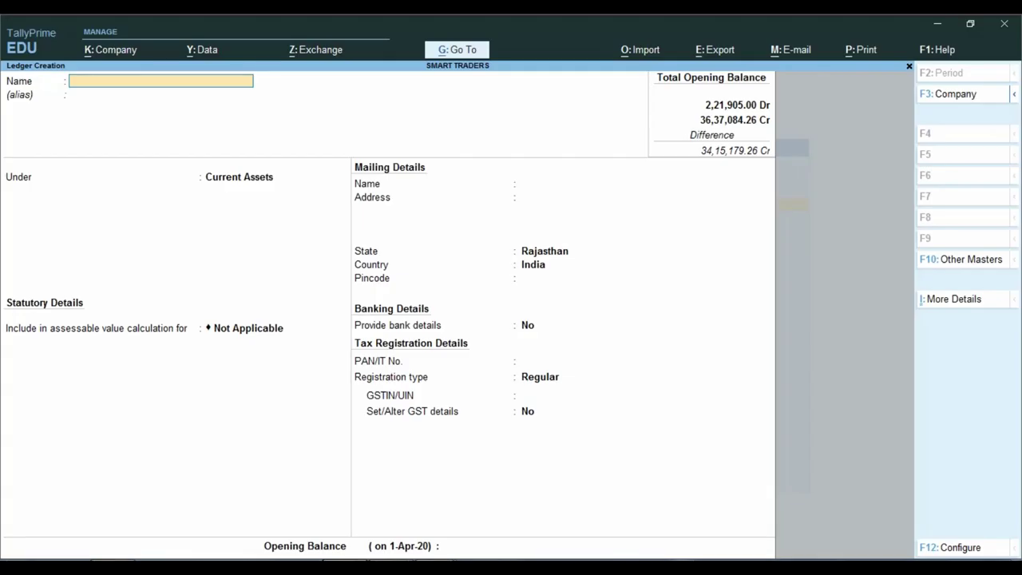
pyautogui.press('Escape')
pyautogui.press('y')
pyautogui.press('Escape')
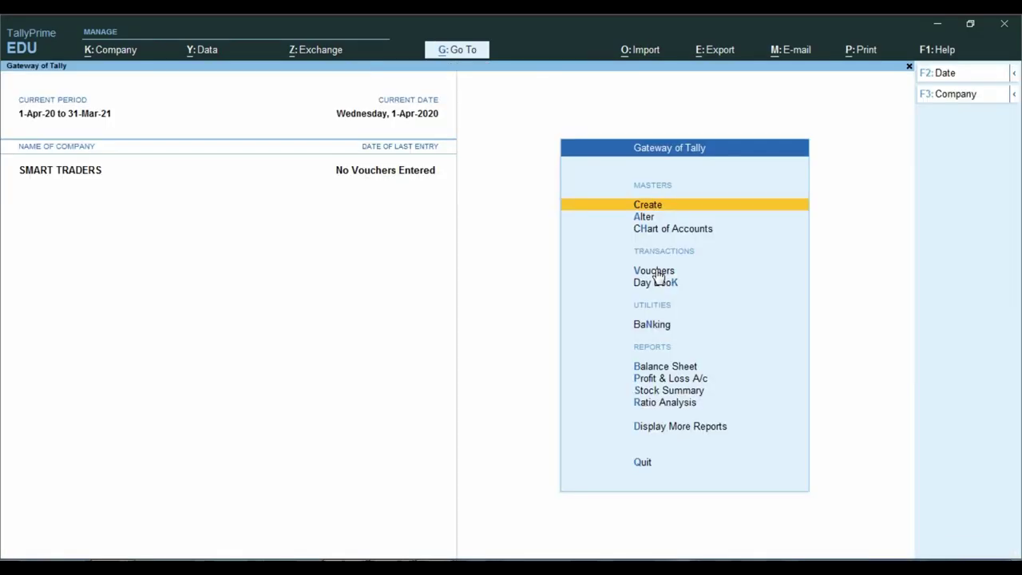
pyautogui.press('Return')
pyautogui.press('Down')
pyautogui.press('Down')
pyautogui.press('Down')
pyautogui.press('Down')
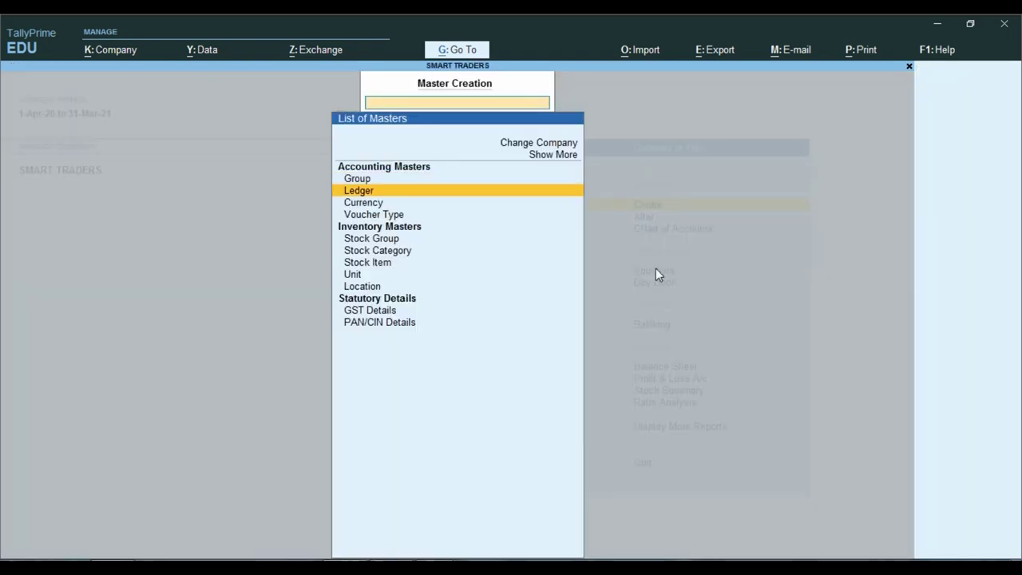
pyautogui.press('Down')
pyautogui.press('Down')
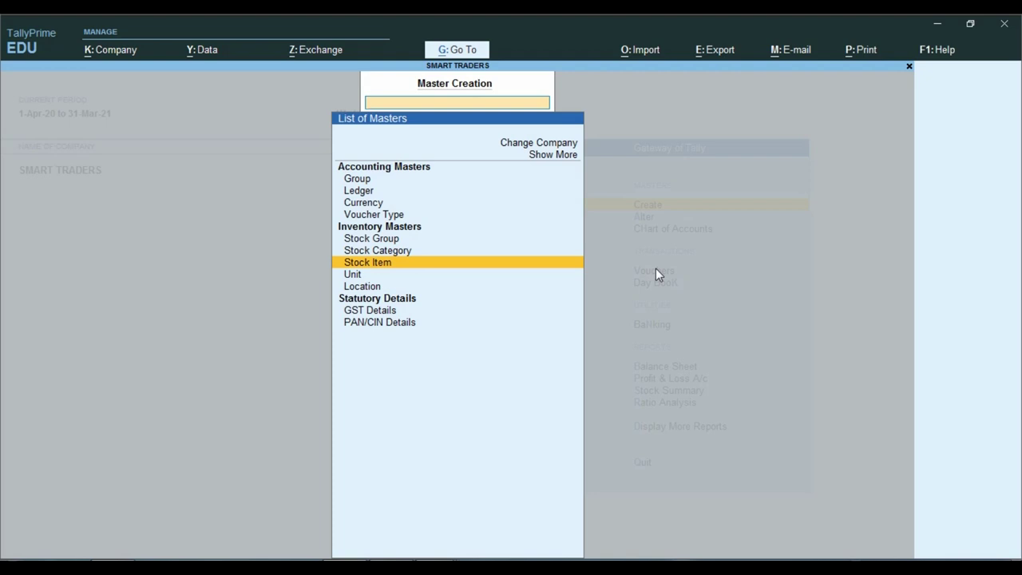
pyautogui.press('Return')
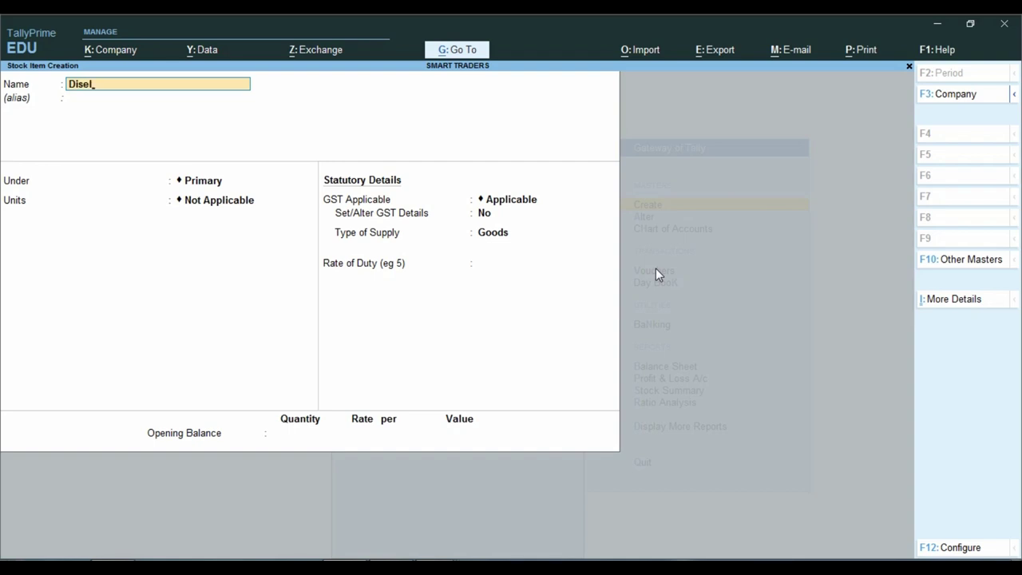
# Name the item Disel under Primary and create unit ltr with UQC MLT-MILILITRE.
pyautogui.press('Return')
pyautogui.press('Return')
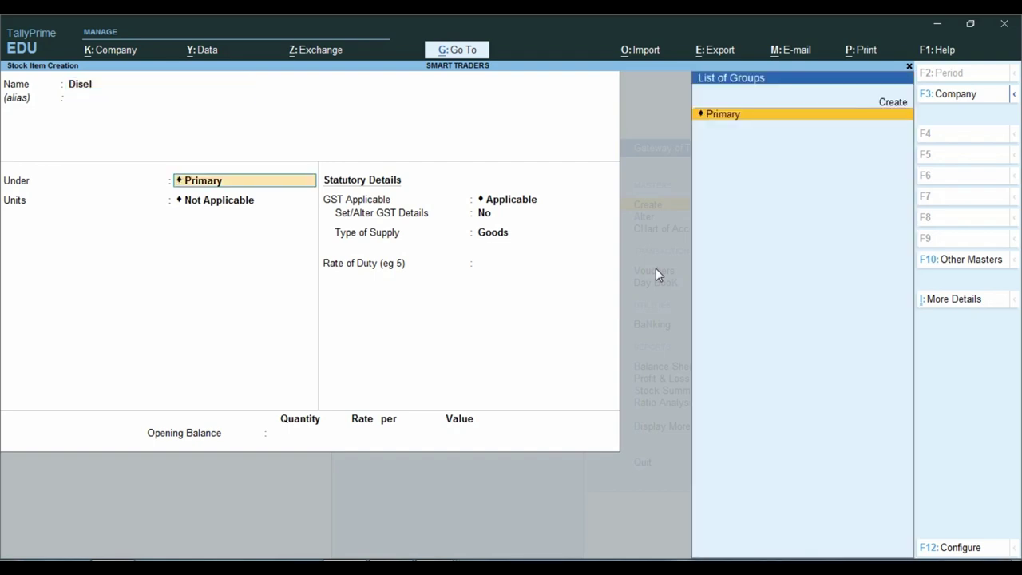
pyautogui.press('Return')
pyautogui.hotkey('alt', 'c')
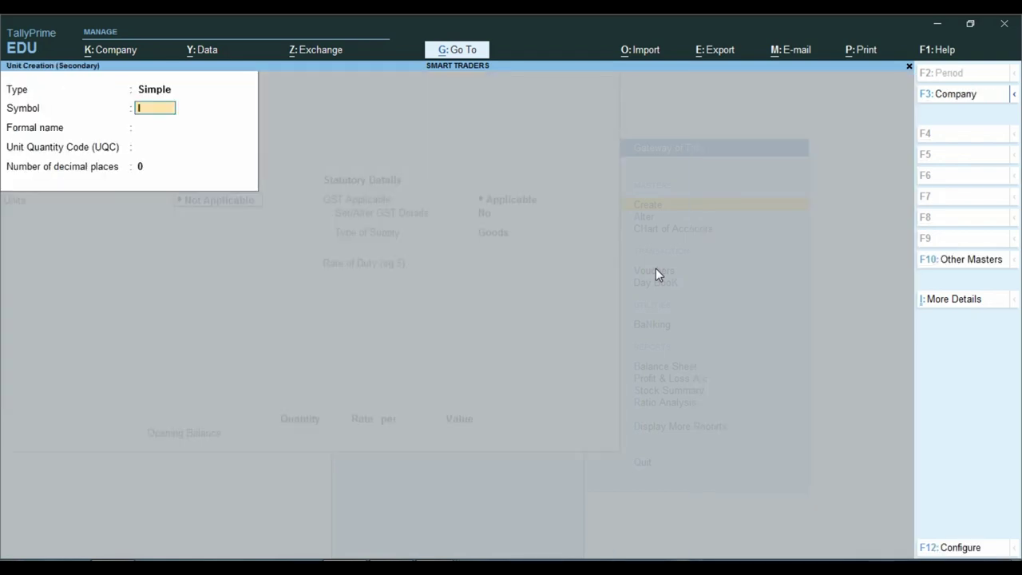
pyautogui.write('ltr')
pyautogui.press('Return')
pyautogui.press('Return')
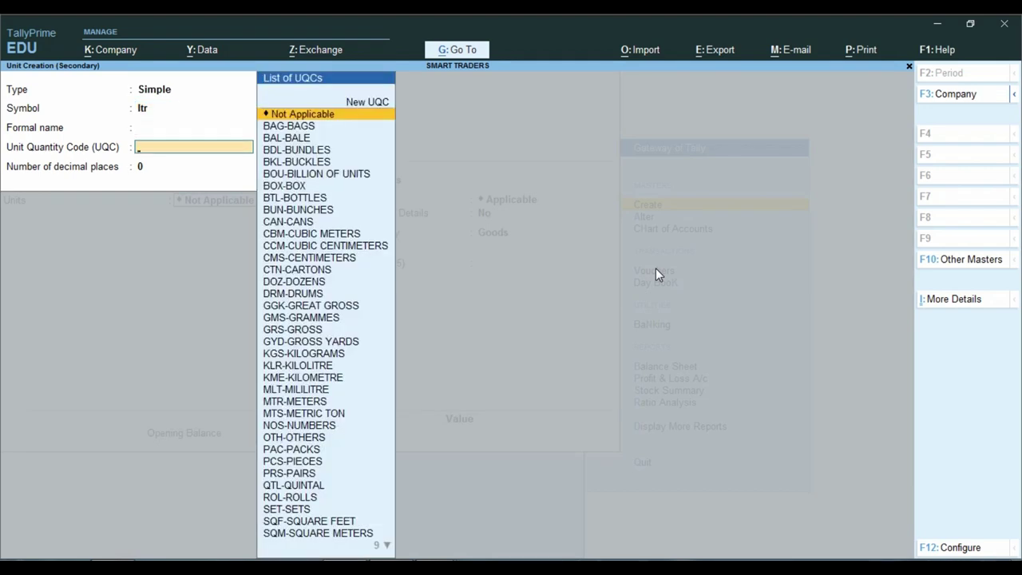
pyautogui.write('l')
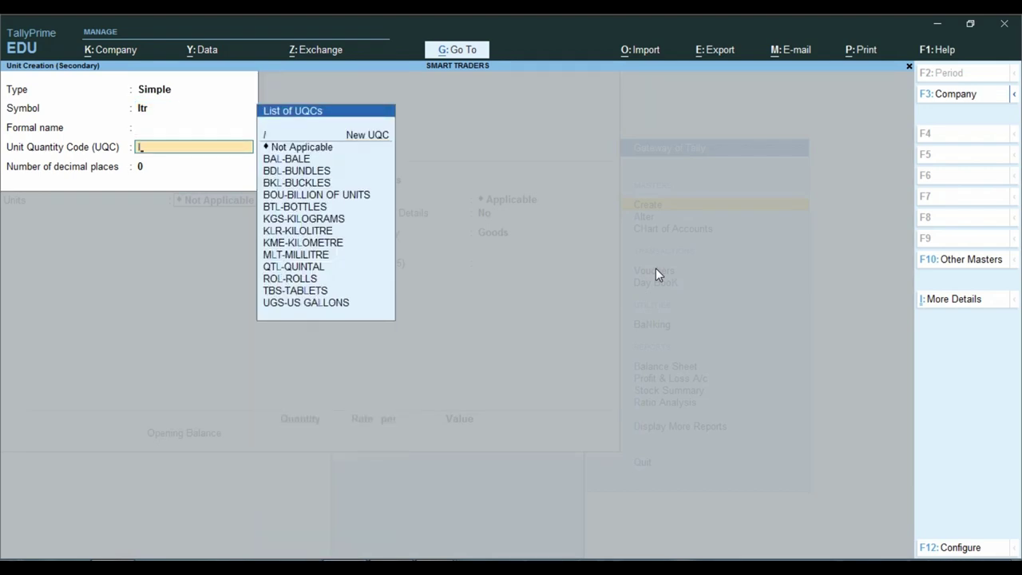
pyautogui.write('t')
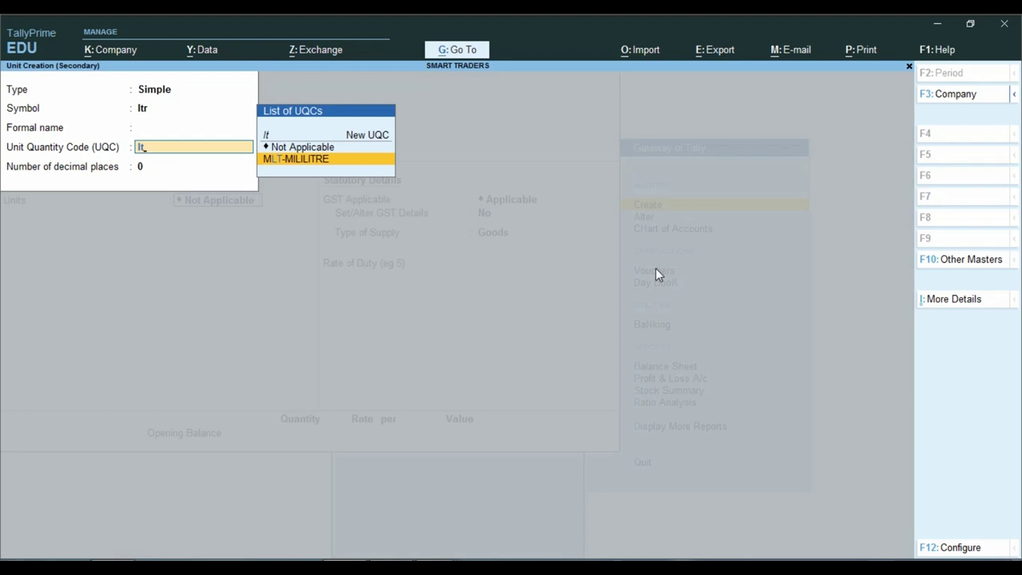
pyautogui.press('Return')
pyautogui.press('Return')
pyautogui.press('Return')
pyautogui.press('Return')
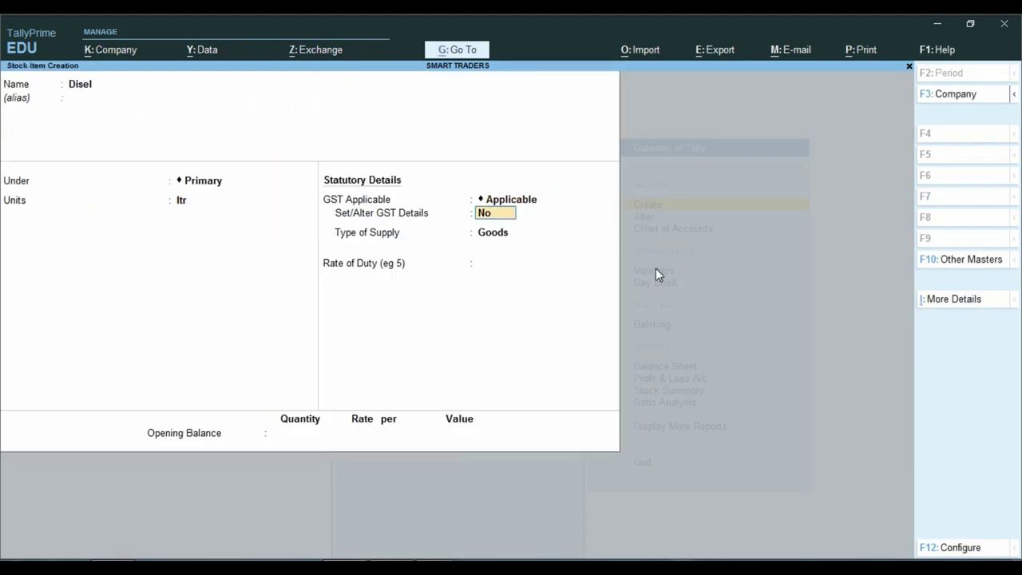
pyautogui.press('Return')
pyautogui.press('Return')
pyautogui.press('Return')
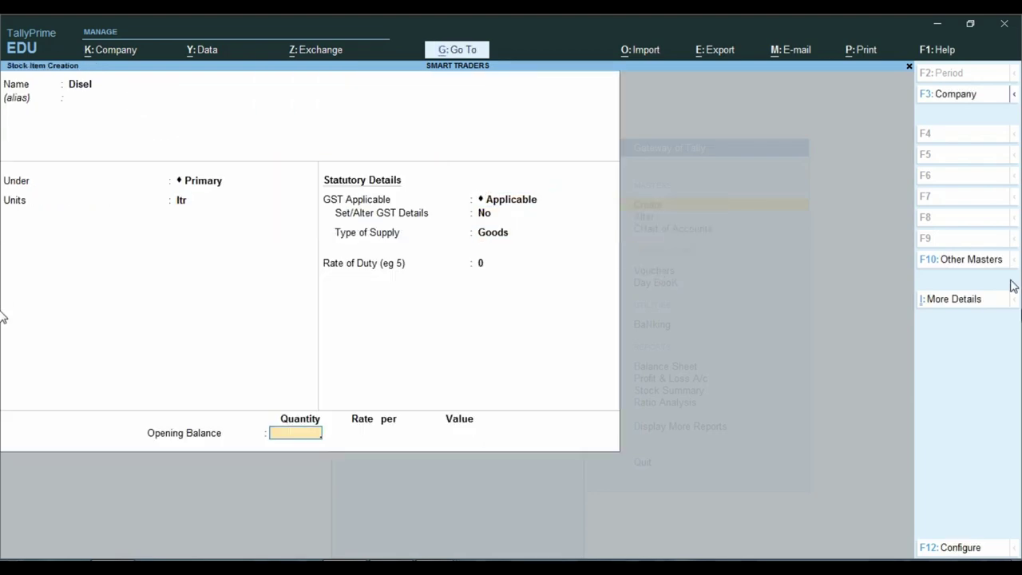
# Enter Disel's opening quantity of 21,891 ltr, read from the trading accounts PDF.
pyautogui.press('ctrl')
pyautogui.moveTo(442, 561)
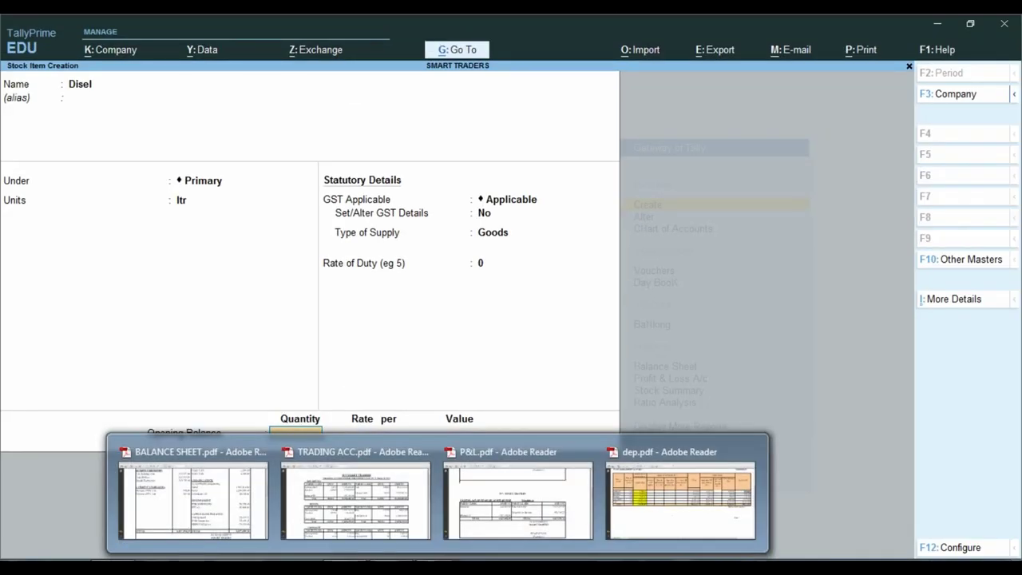
pyautogui.click(355, 491)
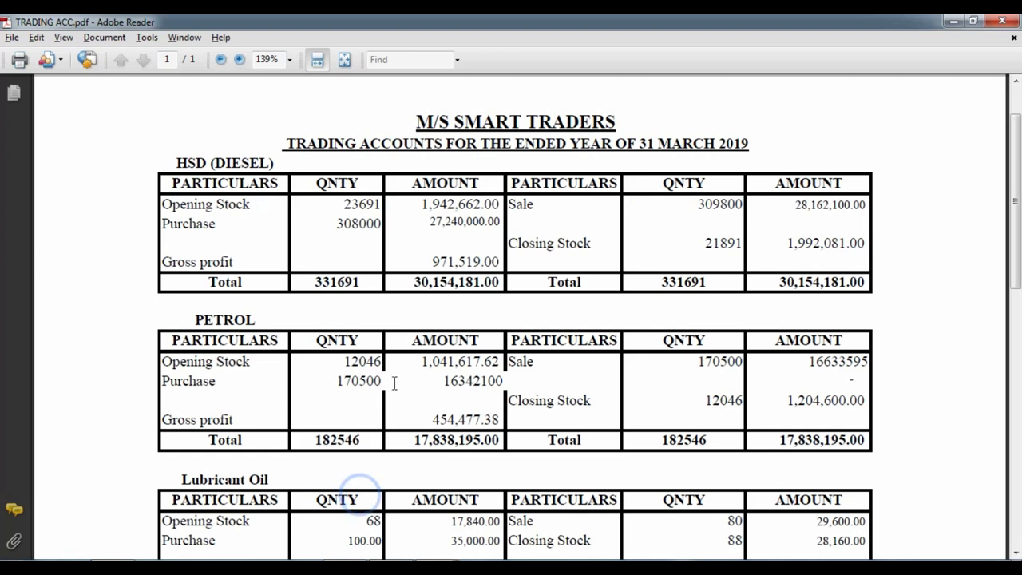
pyautogui.doubleClick(706, 243)
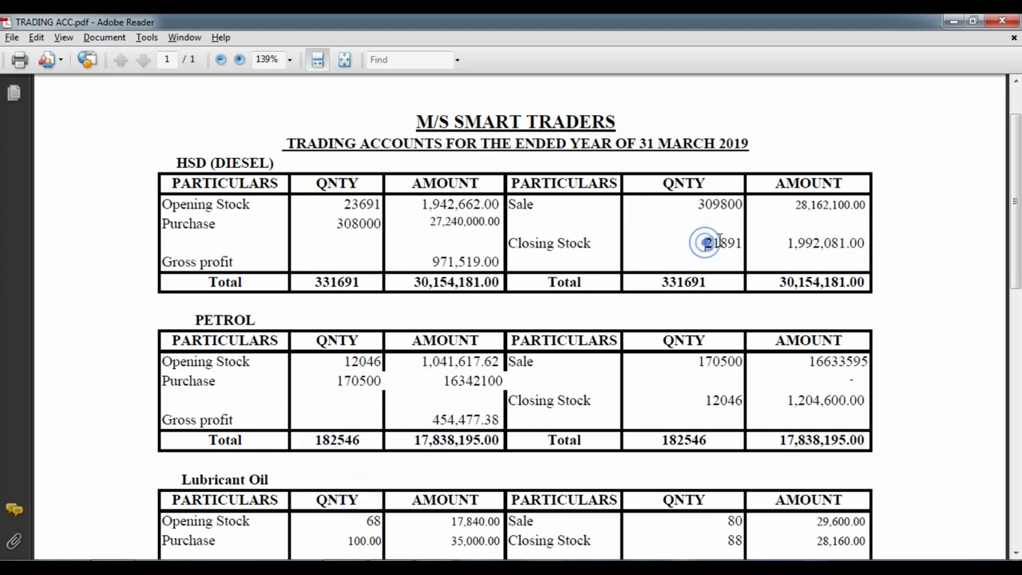
pyautogui.hotkey('alt', 'Tab')
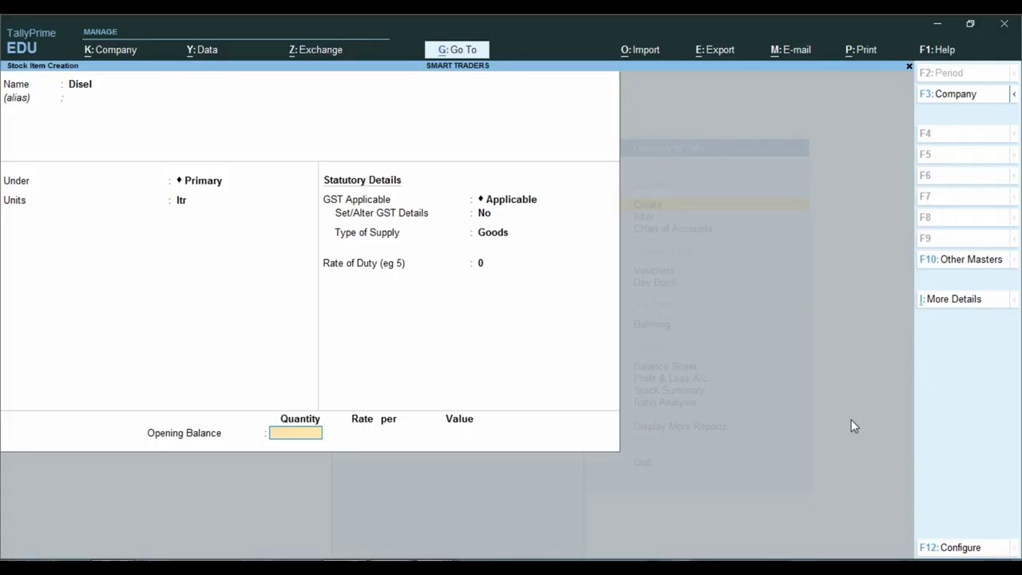
pyautogui.write('21,891')
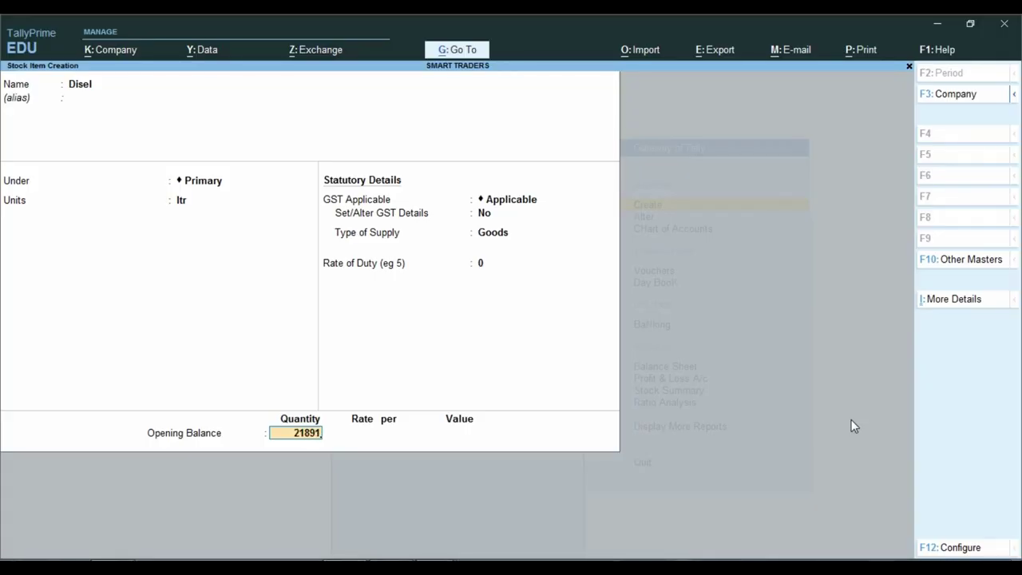
pyautogui.press('Return')
# Copy the 1,992,081.00 Diesel closing stock amount from the PDF as Disel's opening value.
pyautogui.hotkey('alt', 'Tab')
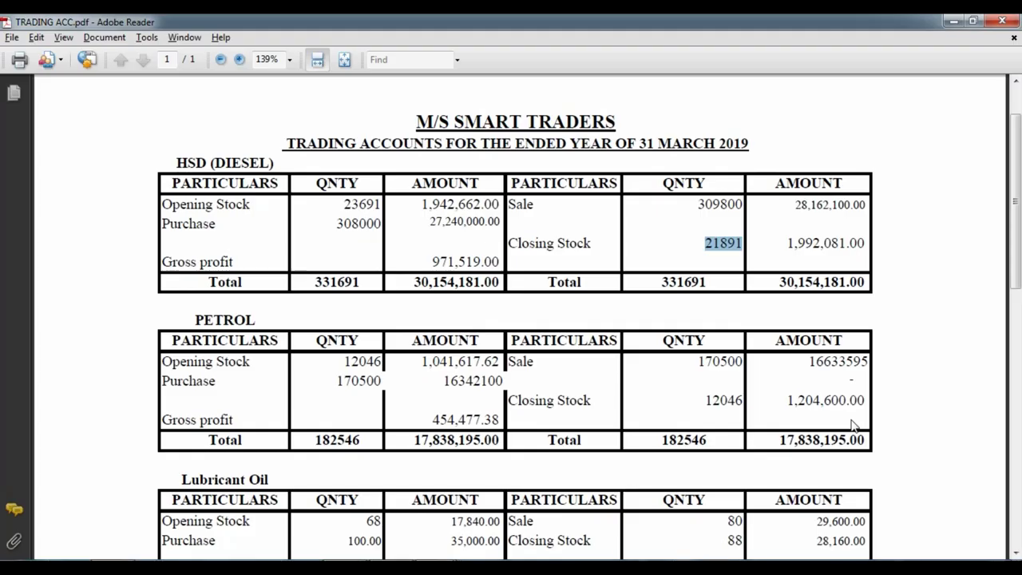
pyautogui.moveTo(786, 246); pyautogui.dragTo(867, 246)
pyautogui.rightClick(837, 250)
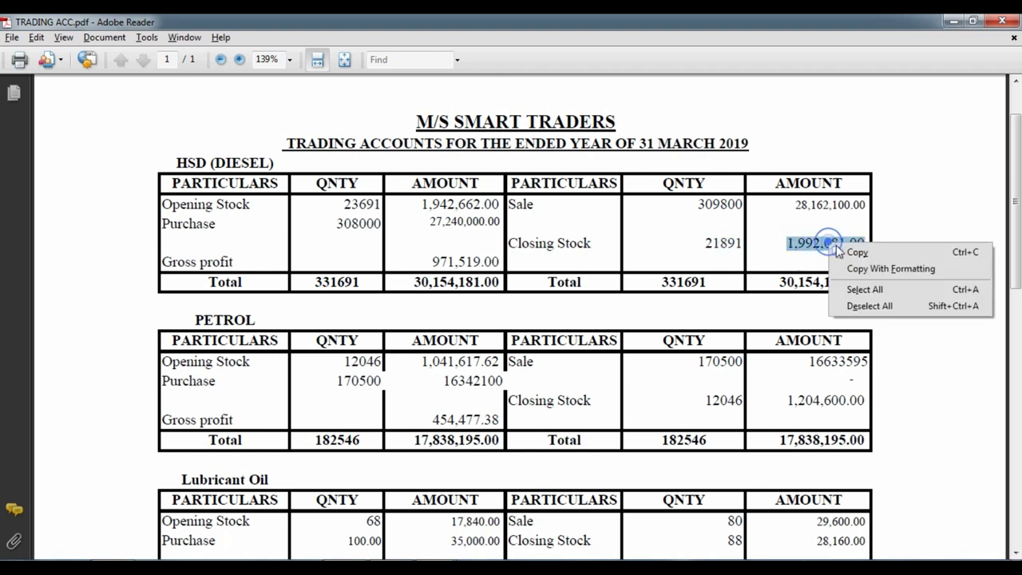
pyautogui.click(847, 253)
pyautogui.hotkey('alt', 'Tab')
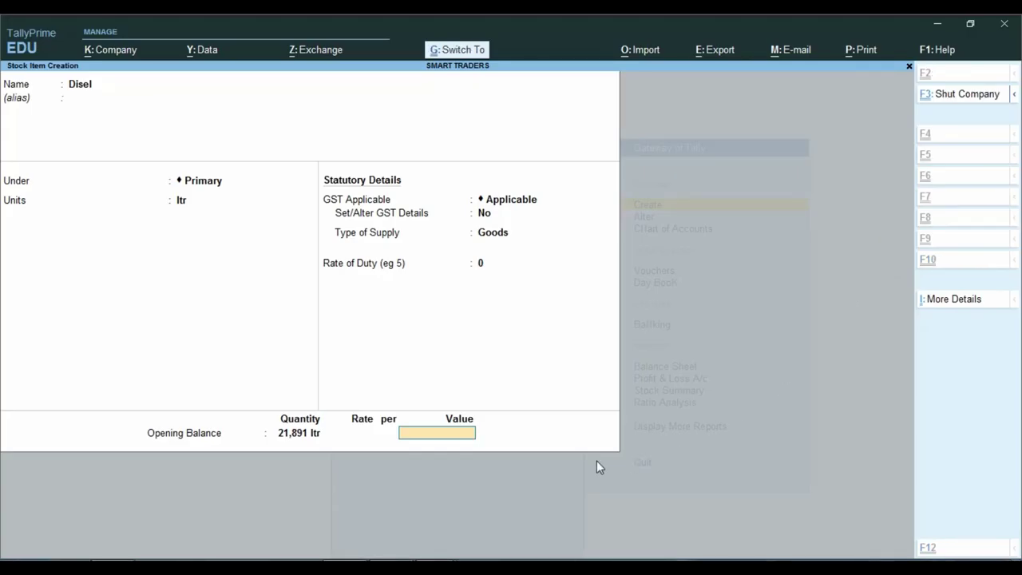
pyautogui.hotkey('ctrl', 'v')
pyautogui.press('Return')
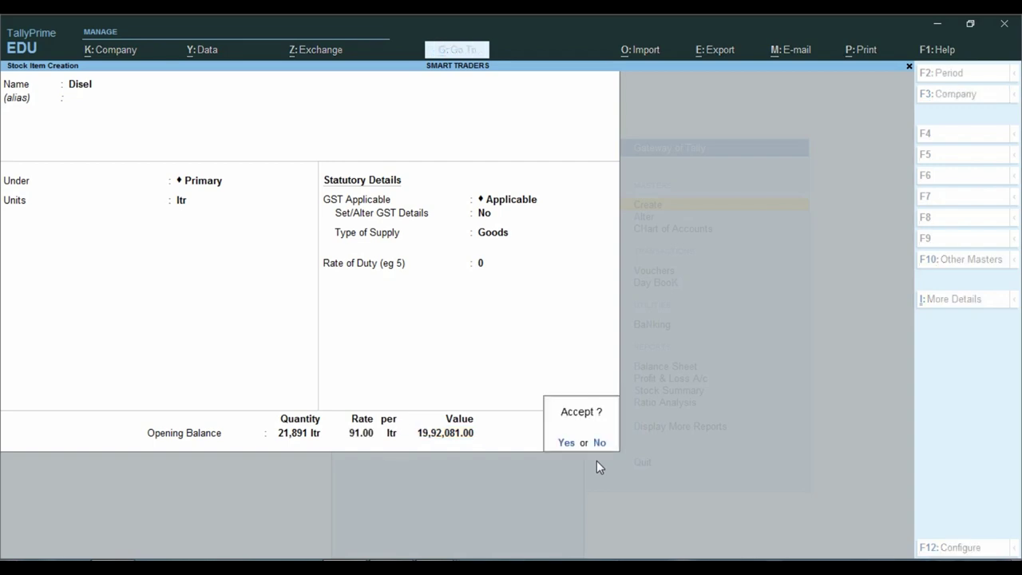
# Save Disel and start a Petrol stock item under Primary in ltr.
pyautogui.press('y')
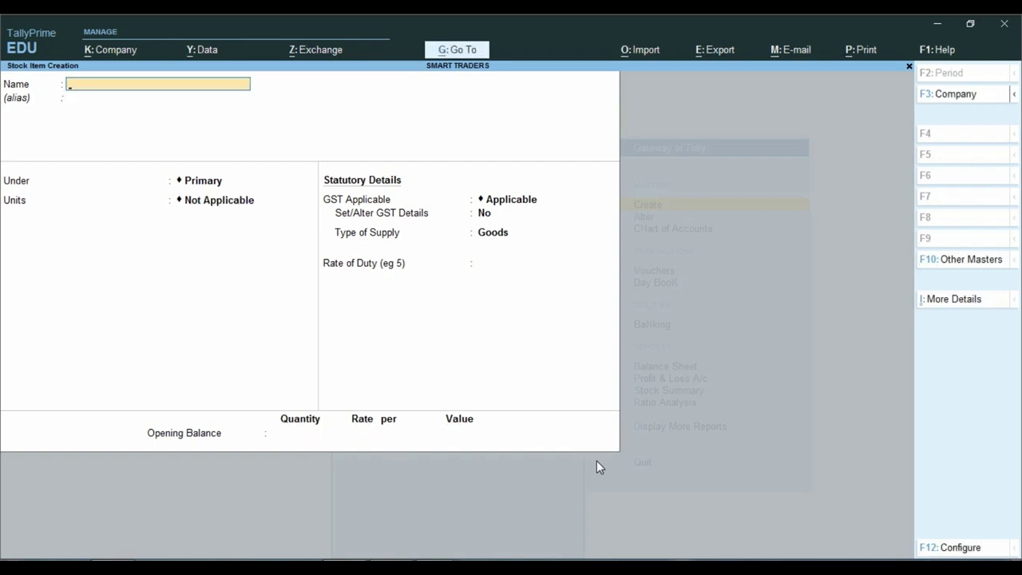
pyautogui.write('Petrol')
pyautogui.press('Return')
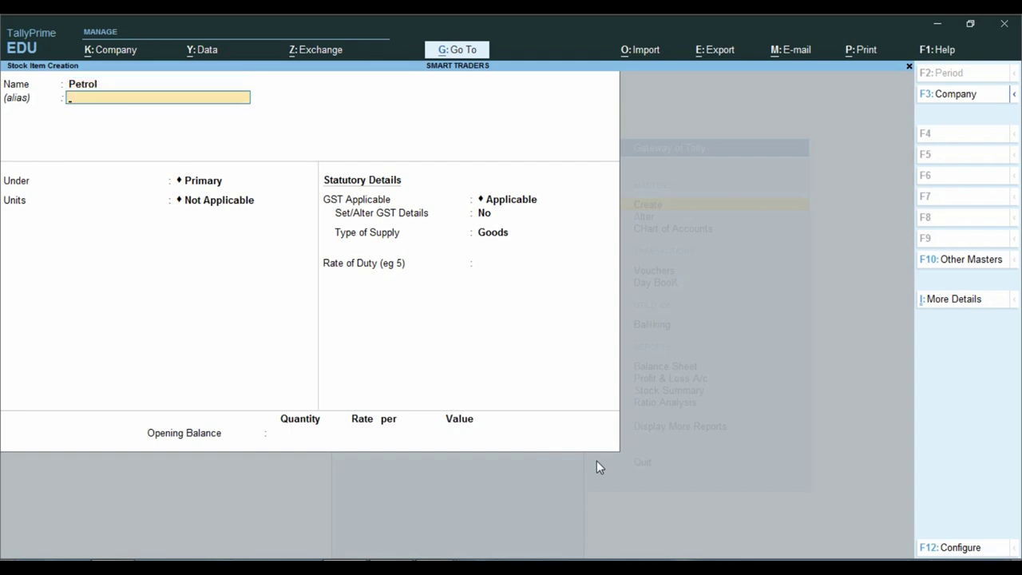
pyautogui.press('Return')
pyautogui.press('Return')
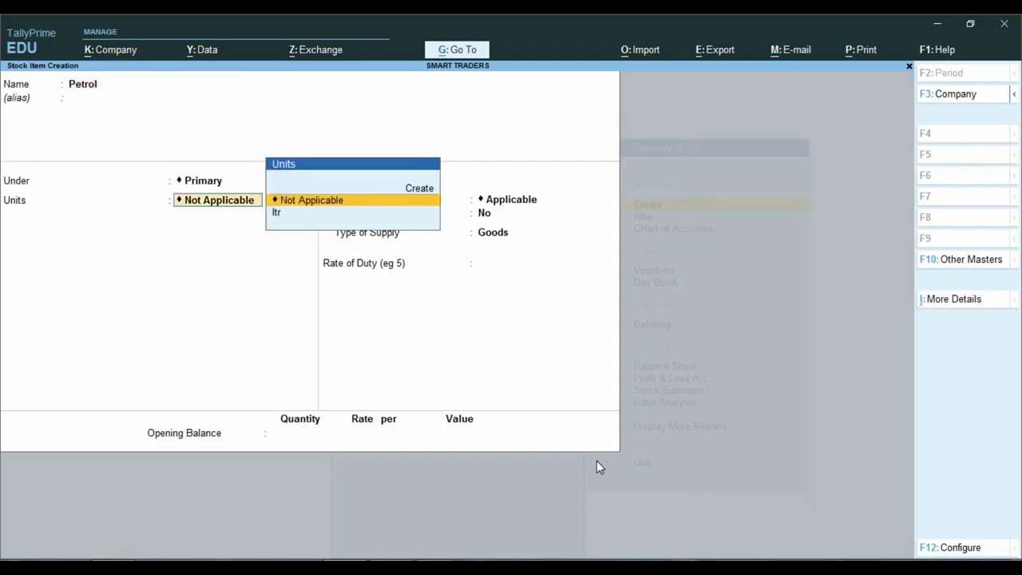
pyautogui.press('Down')
pyautogui.press('Return')
pyautogui.press('Return')
pyautogui.press('Return')
pyautogui.press('Return')
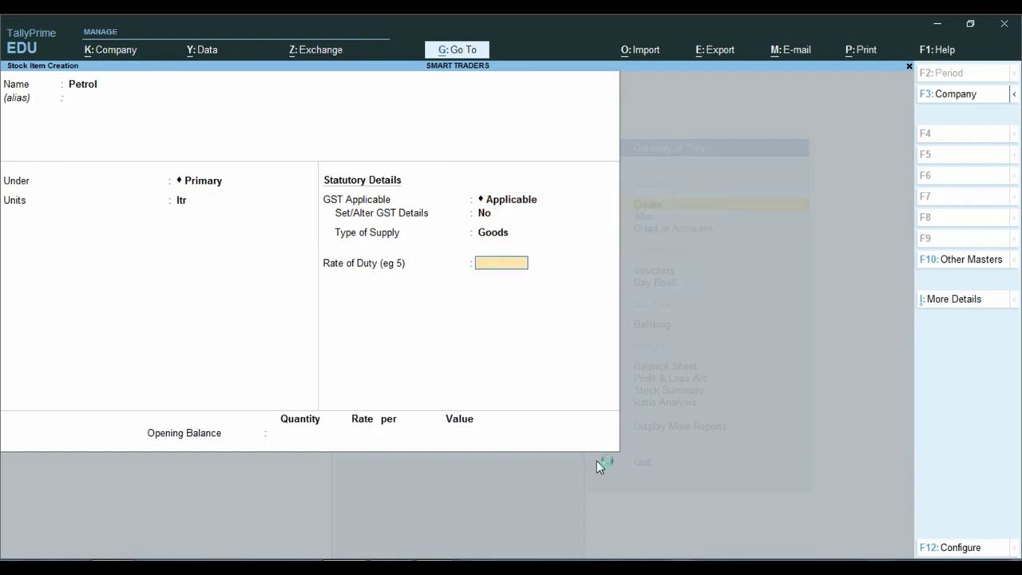
pyautogui.press('Return')
# Enter Petrol's opening balance of 12,046 ltr valued 12,04,600 from the PDF.
pyautogui.hotkey('alt', 'Tab')
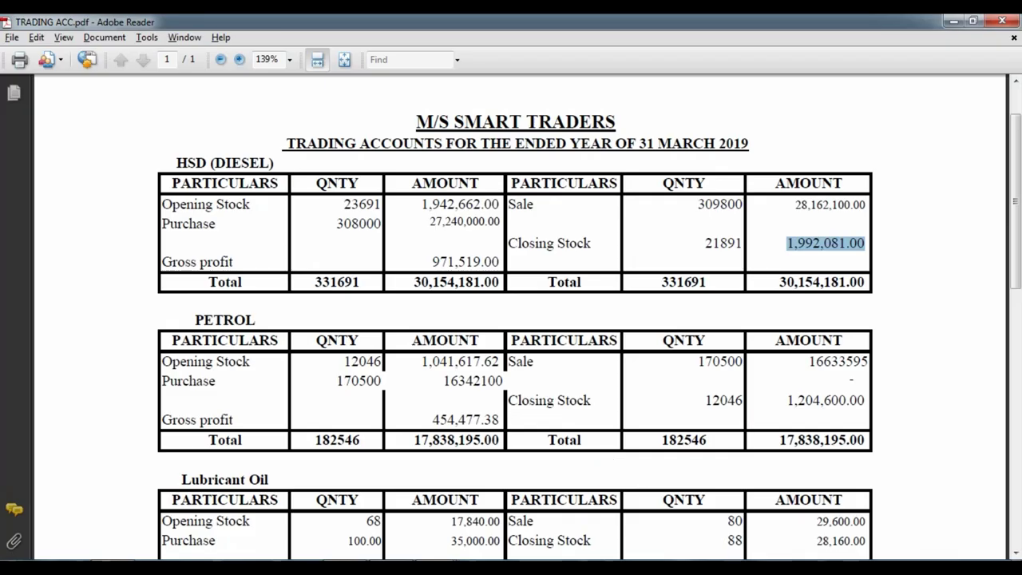
pyautogui.hotkey('alt', 'Tab')
pyautogui.write('12')
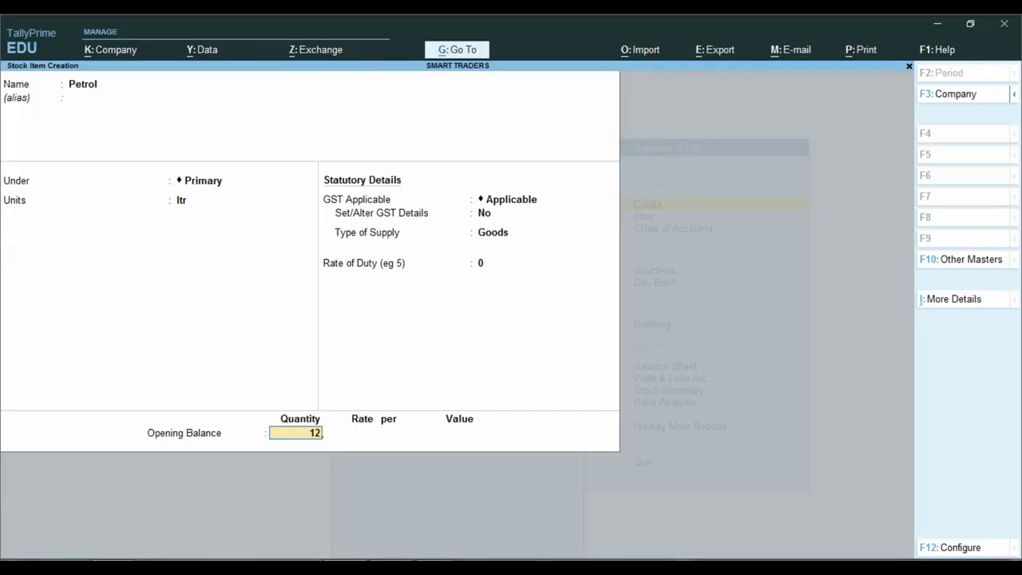
pyautogui.write(',046')
pyautogui.press('Return')
pyautogui.press('Return')
pyautogui.press('Return')
pyautogui.hotkey('alt', 'Tab')
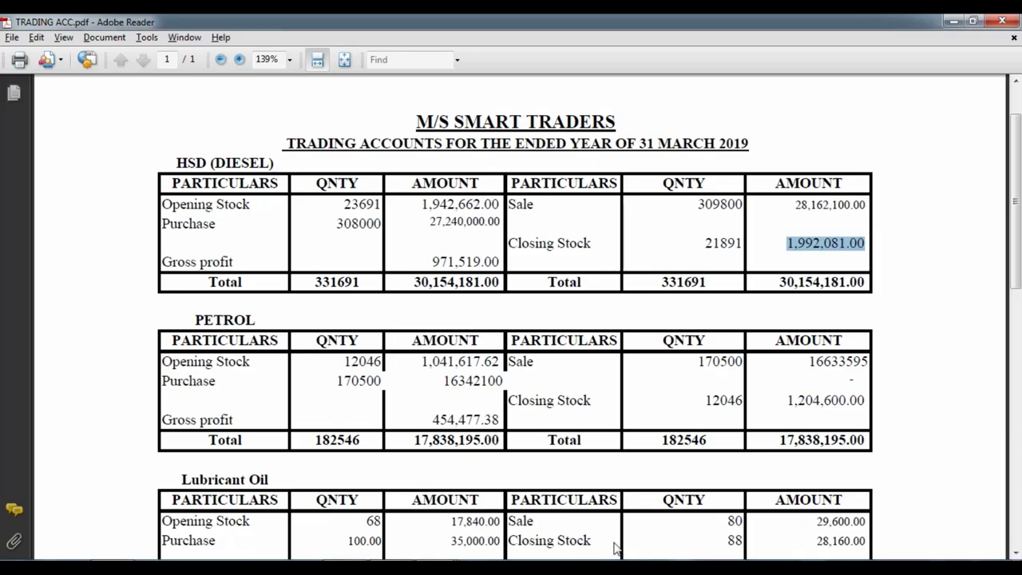
pyautogui.hotkey('alt', 'Tab')
pyautogui.write('1204600')
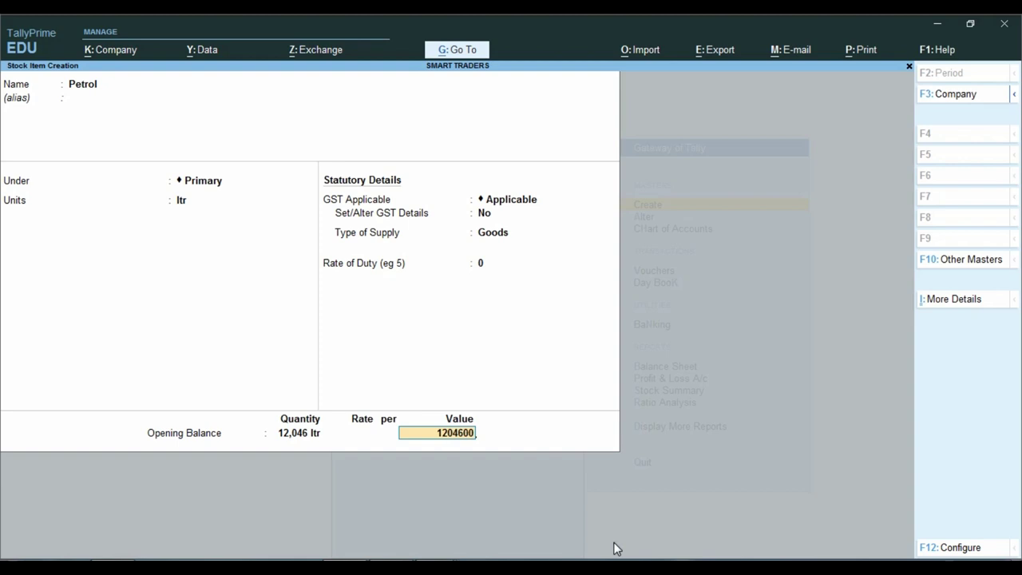
pyautogui.press('Return')
pyautogui.press('Return')
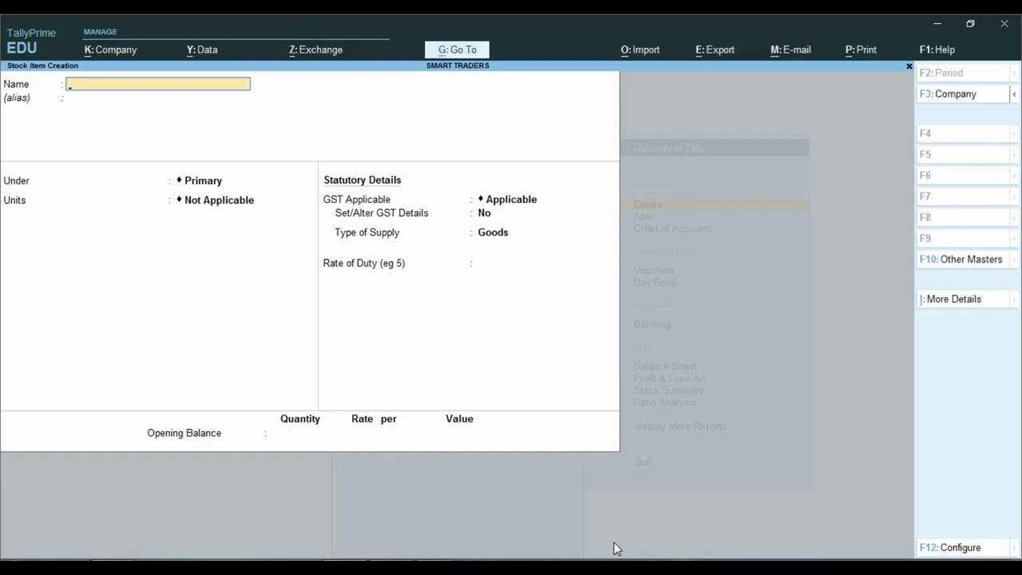
# Check the PDF, then name the item Lubricant Oil under Primary in ltr.
pyautogui.hotkey('alt', 'Tab')
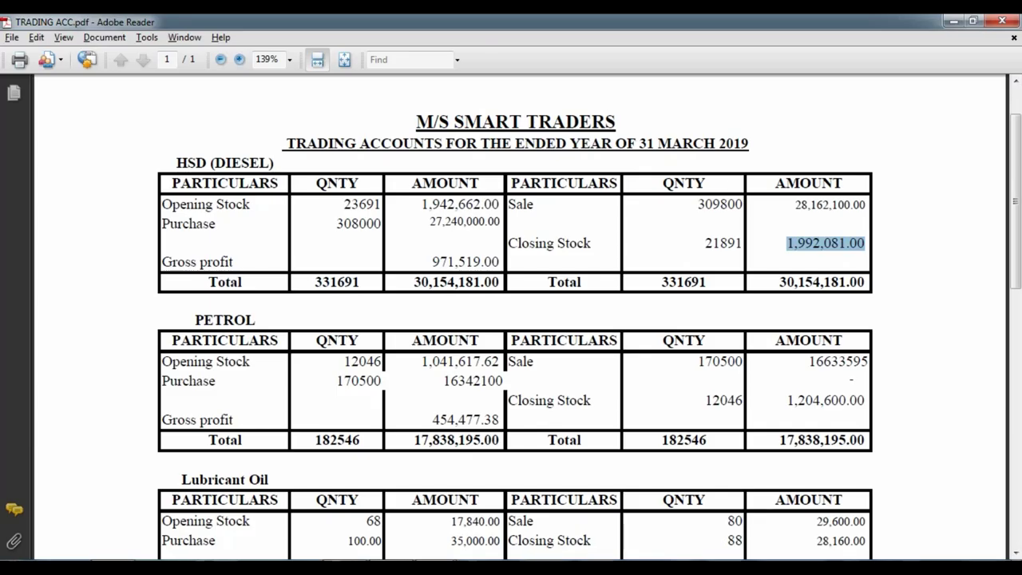
pyautogui.scroll(-3, 118, 551)
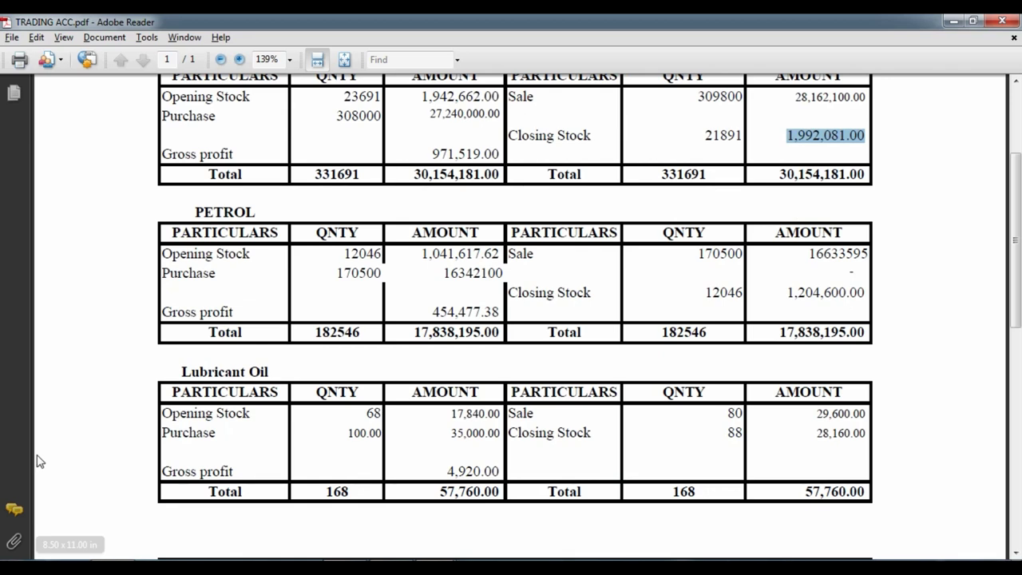
pyautogui.hotkey('alt', 'Tab')
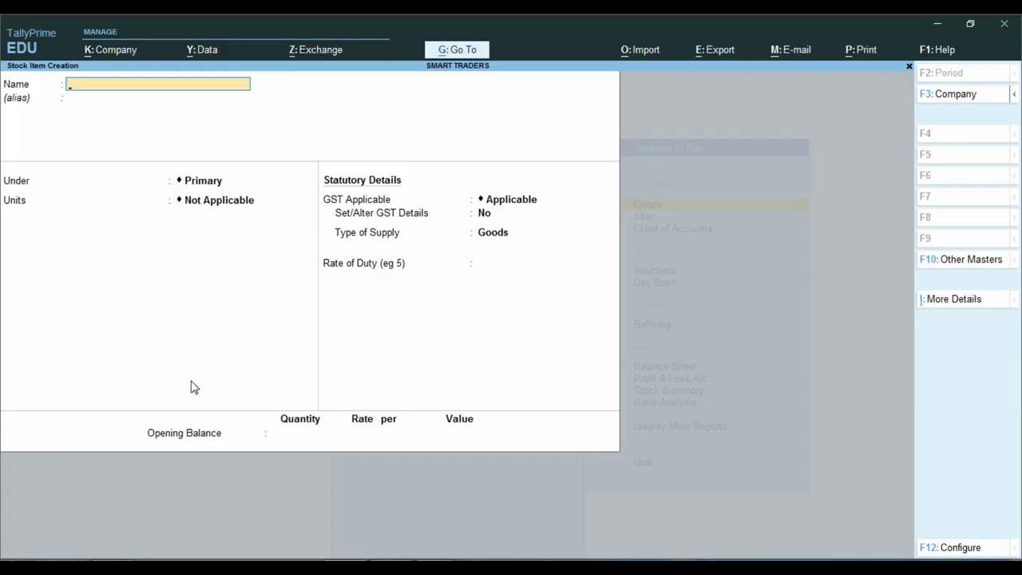
pyautogui.write('Lubricant Oil')
pyautogui.press('Return')
pyautogui.press('Return')
pyautogui.press('Down')
pyautogui.press('Return')
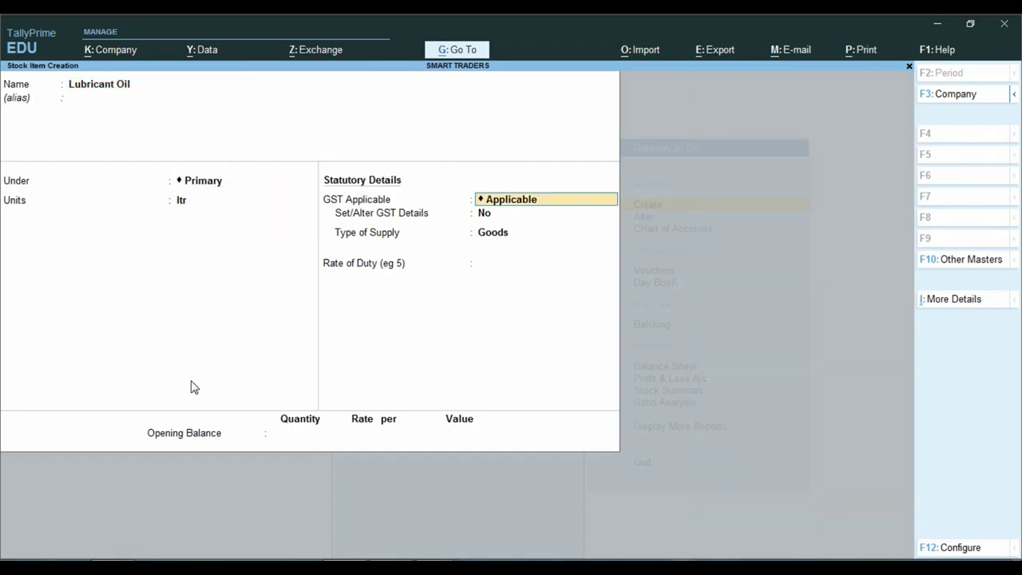
pyautogui.press('Return')
pyautogui.press('Return')
pyautogui.press('Return')
pyautogui.press('Return')
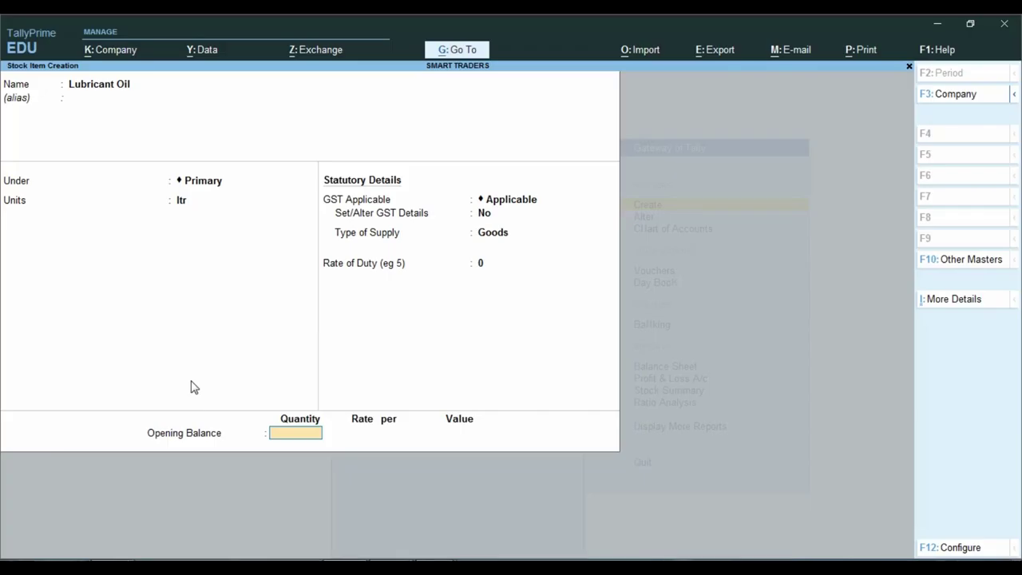
# Give Lubricant Oil an opening balance of 88 ltr valued 28160 and save it.
pyautogui.write('88')
pyautogui.press('Return')
pyautogui.press('Return')
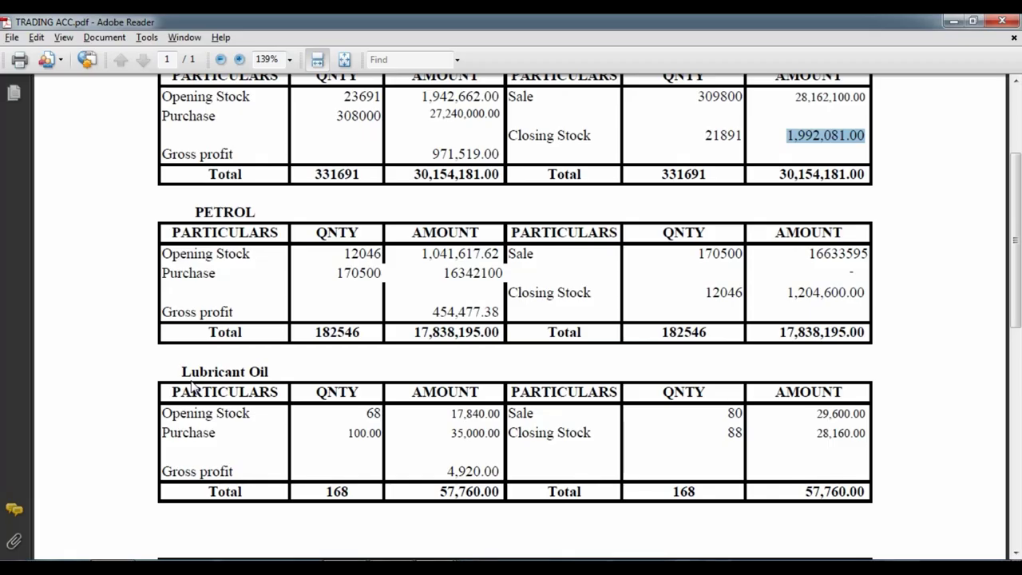
pyautogui.write('28160')
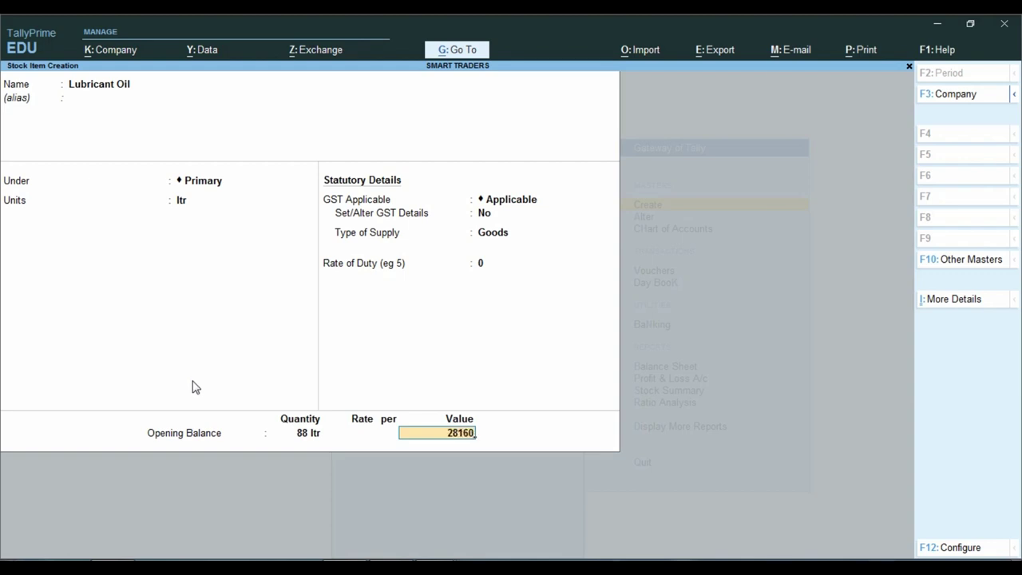
pyautogui.press('Return')
pyautogui.press('y')
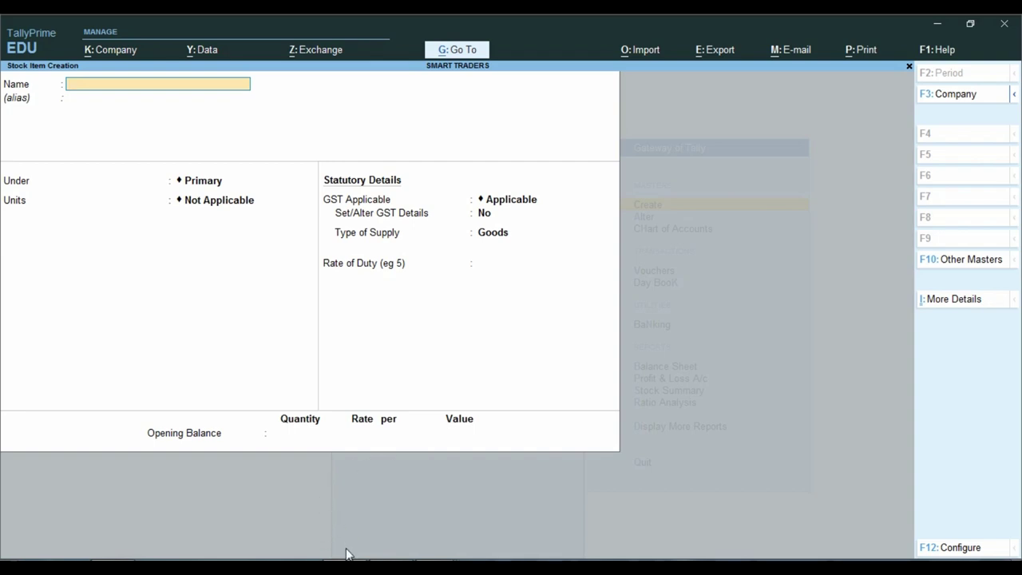
# Review the investment figures on the BALANCE SHEET.pdf.
pyautogui.moveTo(435, 569)
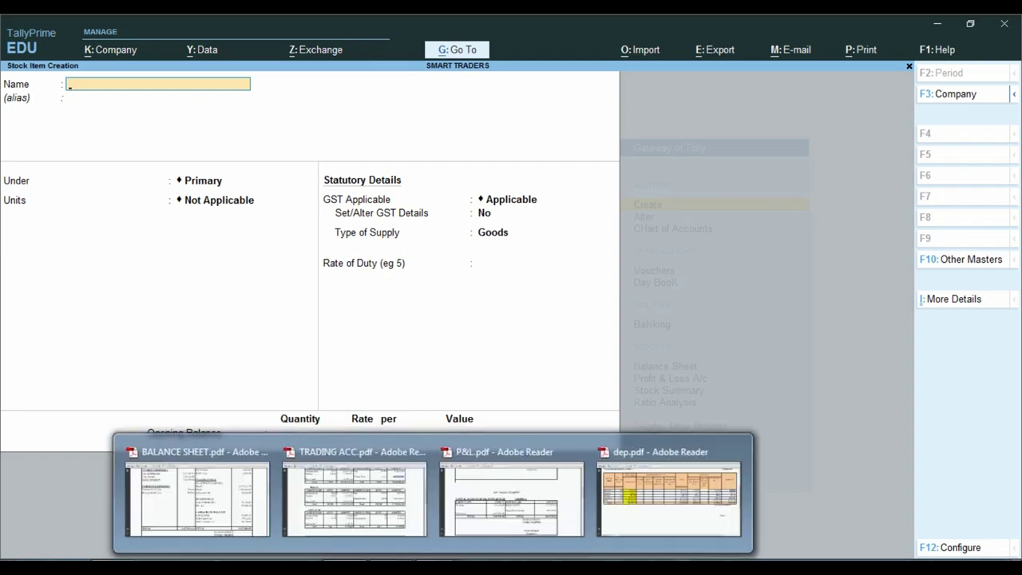
pyautogui.click(254, 505)
pyautogui.scroll(-2, 669, 332)
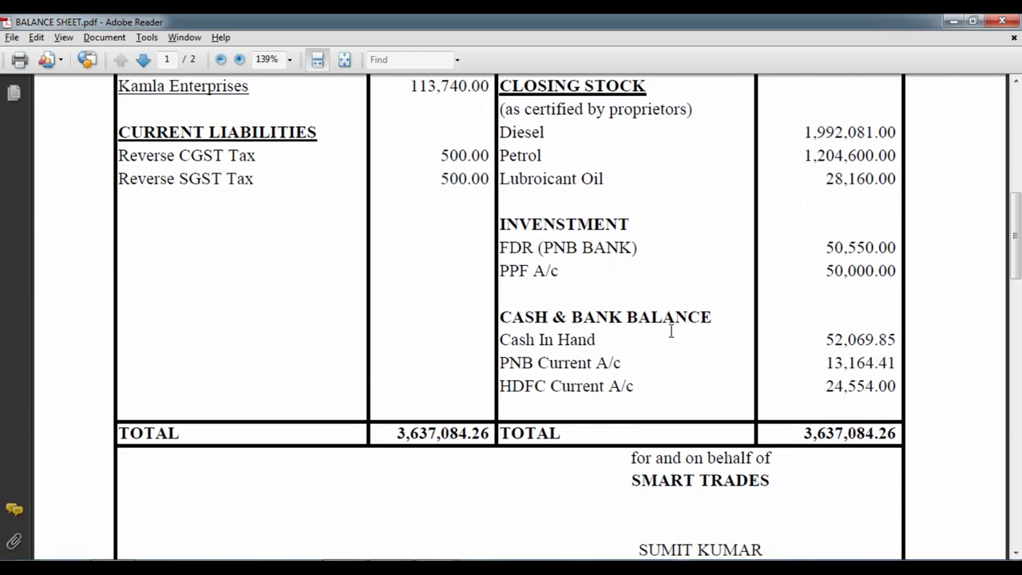
pyautogui.scroll(1, 667, 332)
pyautogui.scroll(-3, 668, 332)
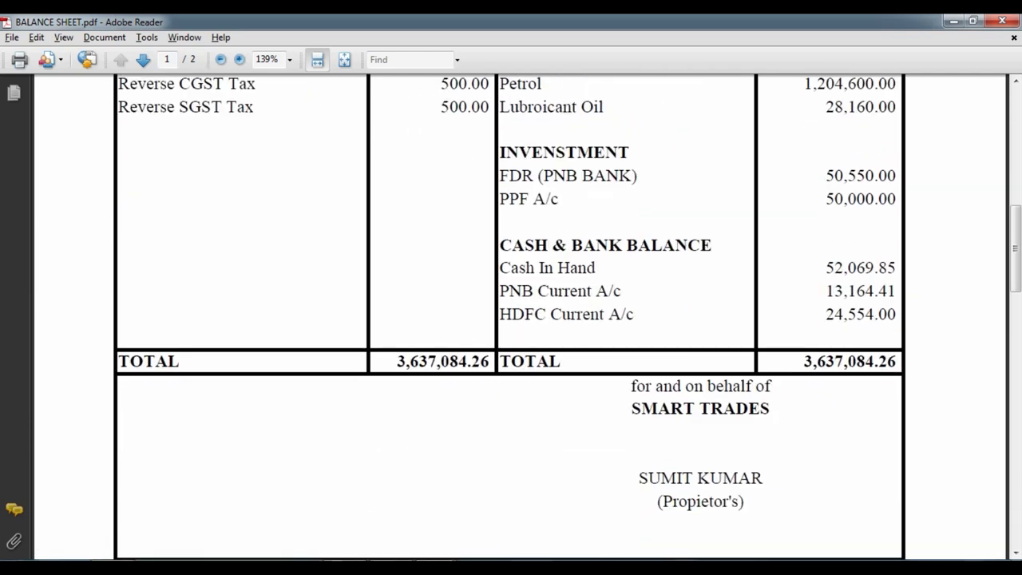
# Leave the blank stock item form without quitting Tally and start a new ledger.
pyautogui.click(532, 568)
pyautogui.press('Escape')
pyautogui.press('Escape')
pyautogui.press('Escape')
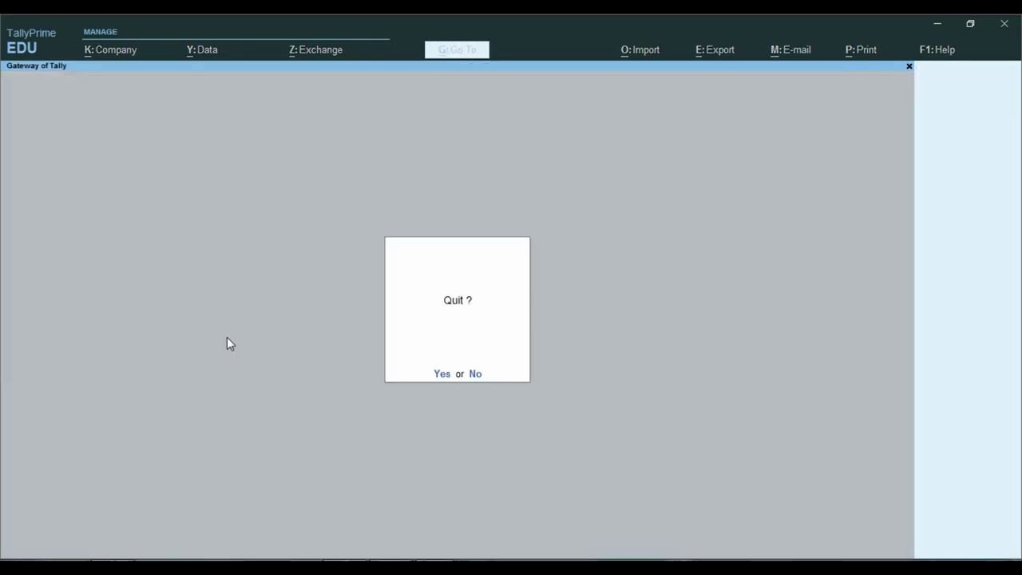
pyautogui.press('n')
pyautogui.press('Return')
pyautogui.press('Down')
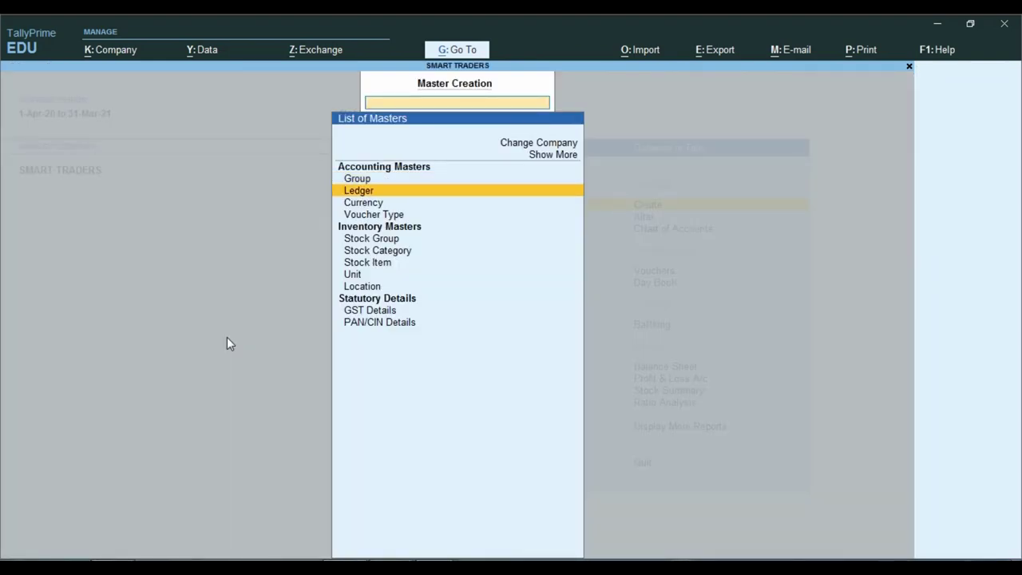
pyautogui.press('Return')
# Copy the FDR (PNB BANK) entry text from the balance sheet.
pyautogui.hotkey('alt', 'Tab')
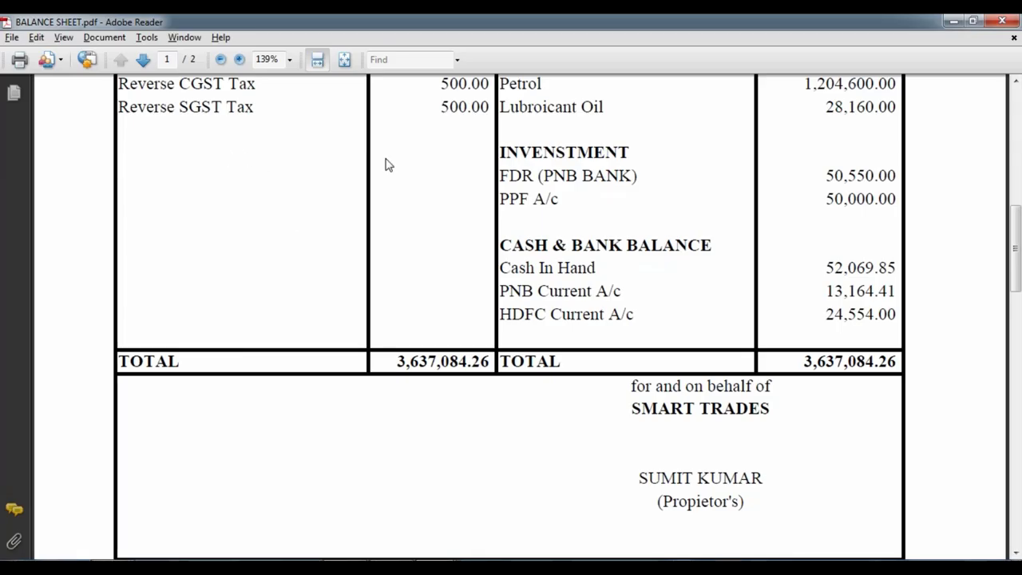
pyautogui.moveTo(502, 176); pyautogui.dragTo(639, 175)
pyautogui.hotkey('ctrl', 'c')
# Create ledger Fdr with Pnb Bank under Investments with a 50,550.00 Dr opening balance.
pyautogui.hotkey('alt', 'Tab')
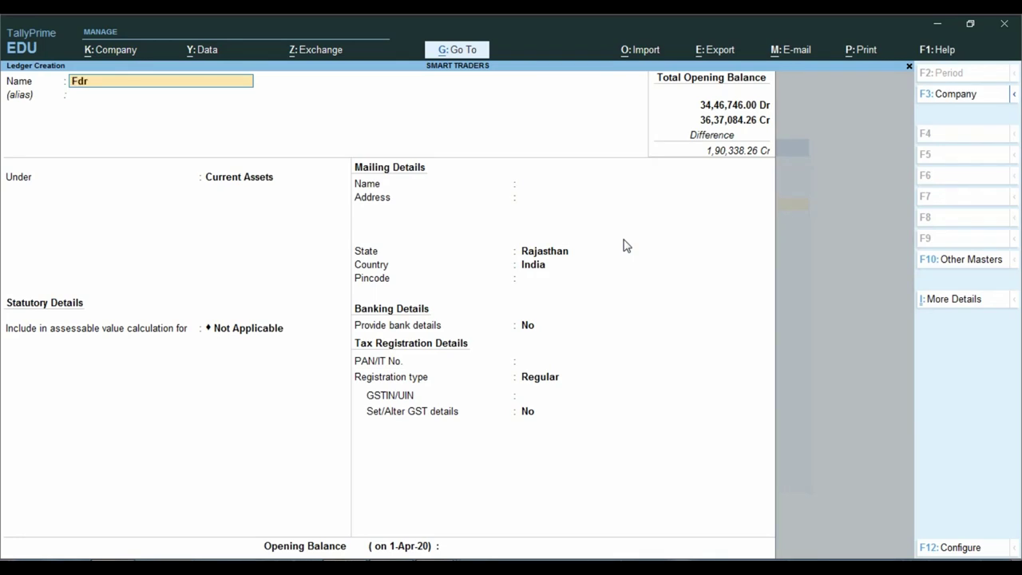
pyautogui.write('Fdr with')
pyautogui.write(' onk')
pyautogui.press('BackSpace')
pyautogui.press('BackSpace')
pyautogui.press('BackSpace')
pyautogui.write('Pnb Bank')
pyautogui.press('Return')
pyautogui.write('In')
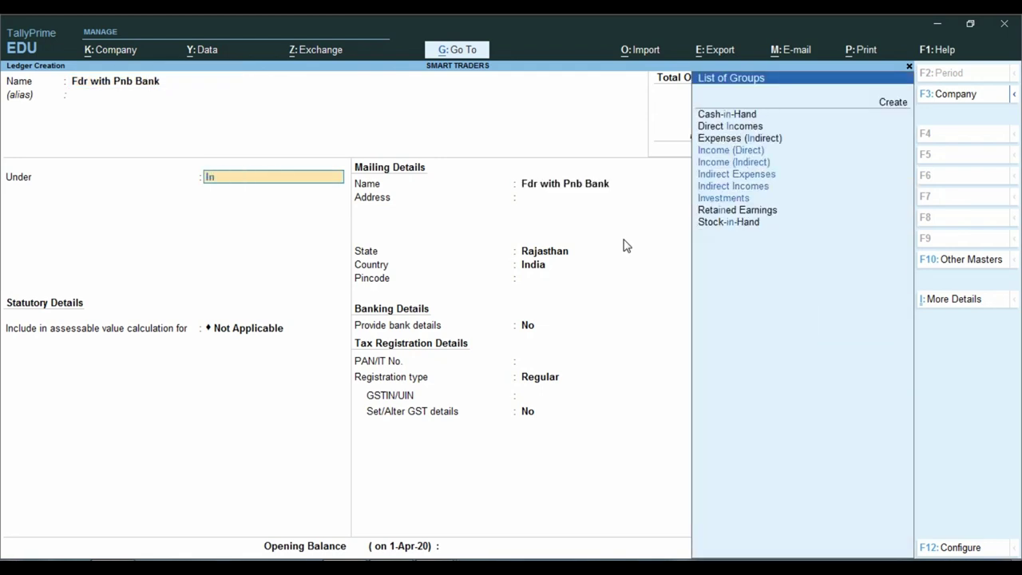
pyautogui.press('Down')
pyautogui.press('Down')
pyautogui.press('Down')
pyautogui.press('Down')
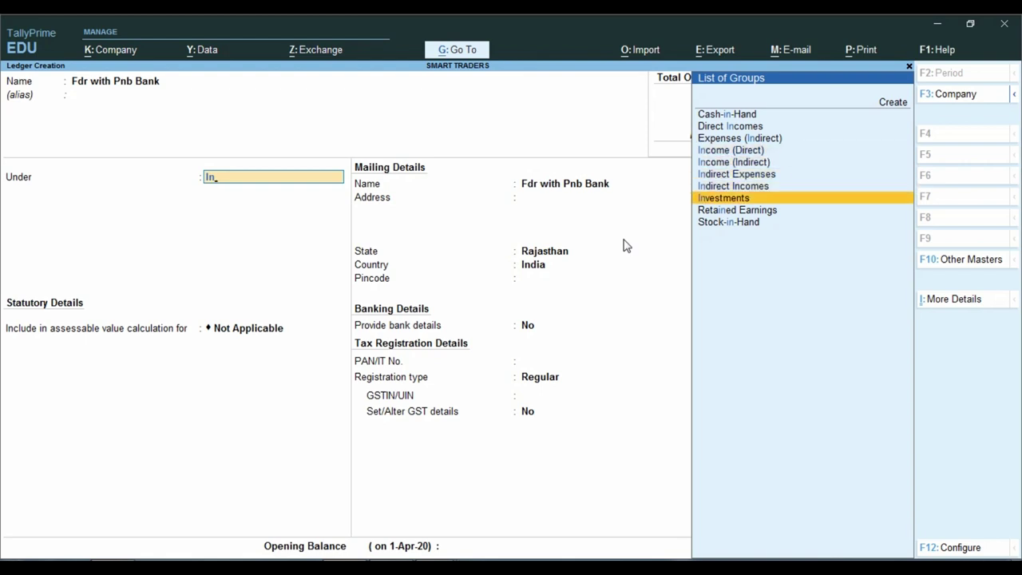
pyautogui.press('Return')
pyautogui.press('Return')
pyautogui.press('Return')
pyautogui.press('Return')
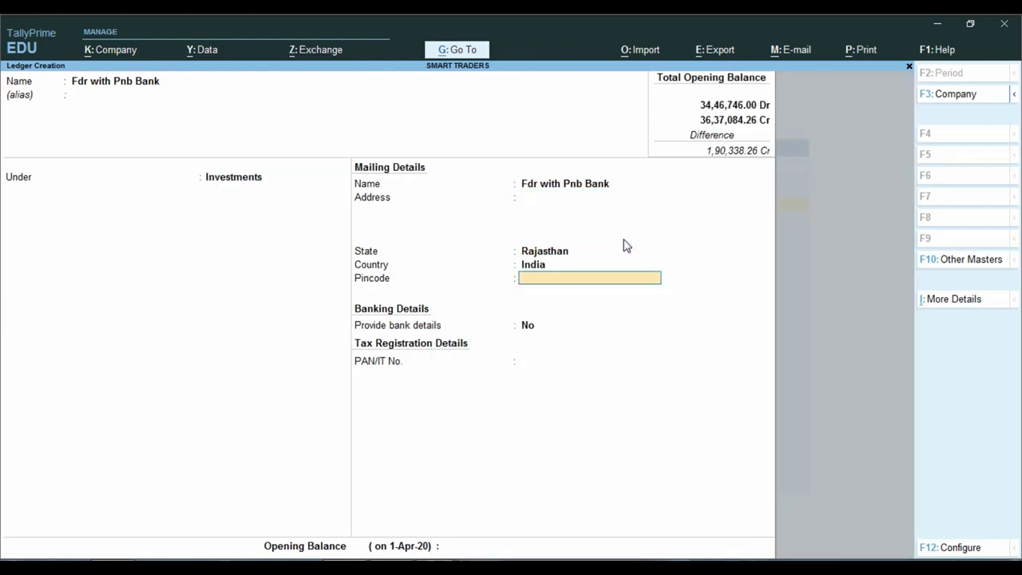
pyautogui.press('Return')
pyautogui.hotkey('alt', 'Tab')
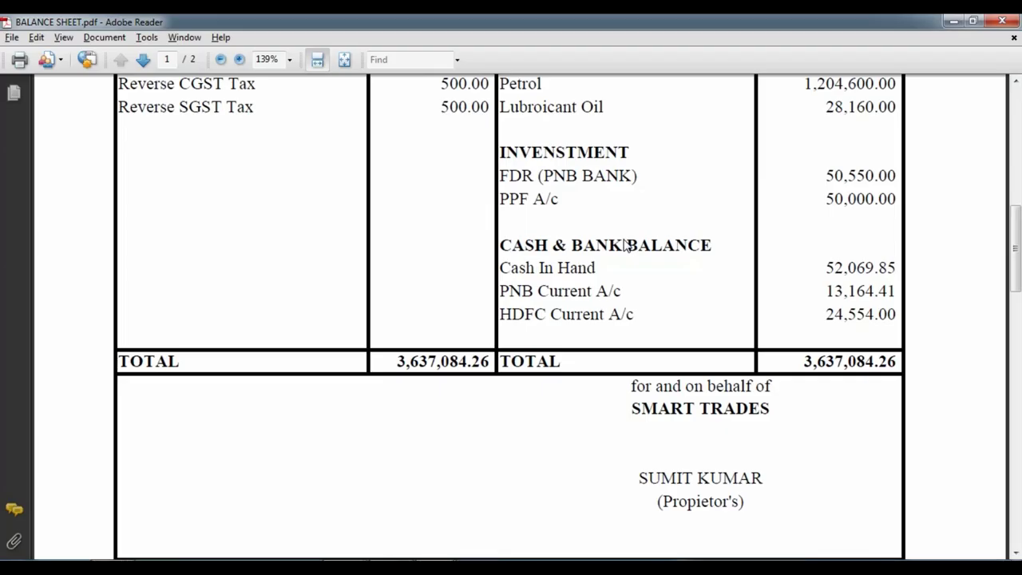
pyautogui.hotkey('alt', 'Tab')
pyautogui.write('5')
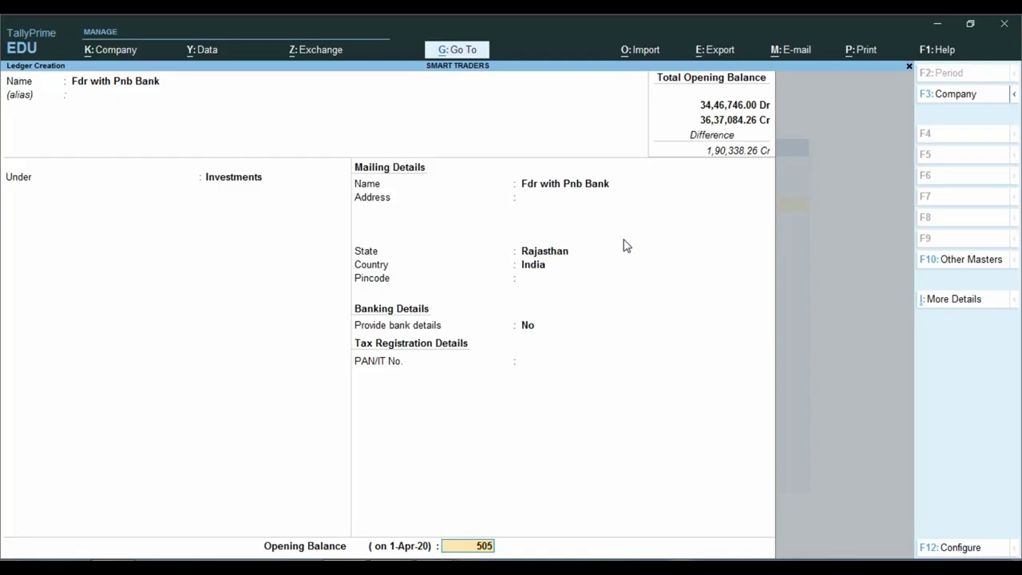
pyautogui.write('0,550')
pyautogui.press('Return')
pyautogui.press('Return')
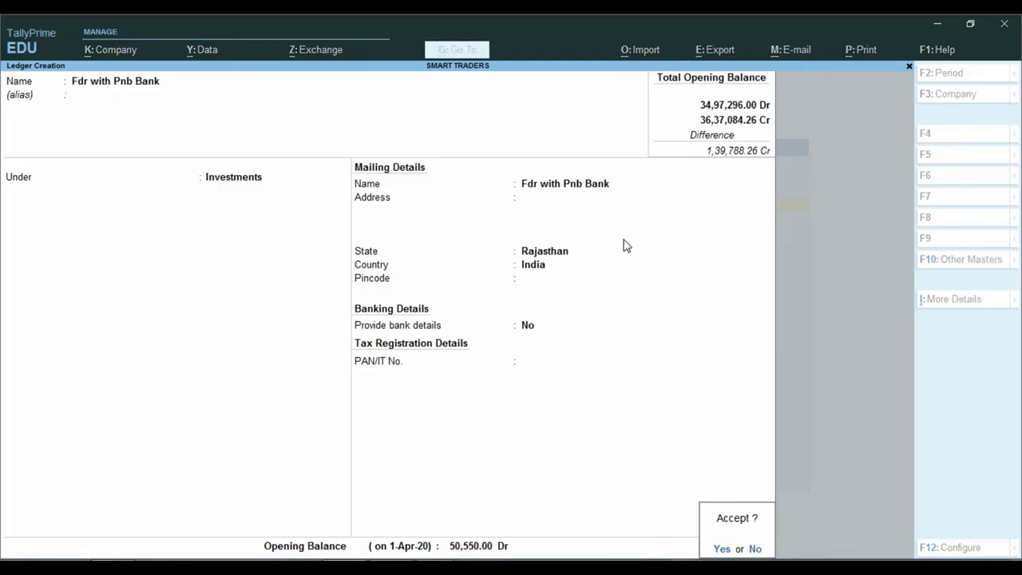
pyautogui.press('Return')
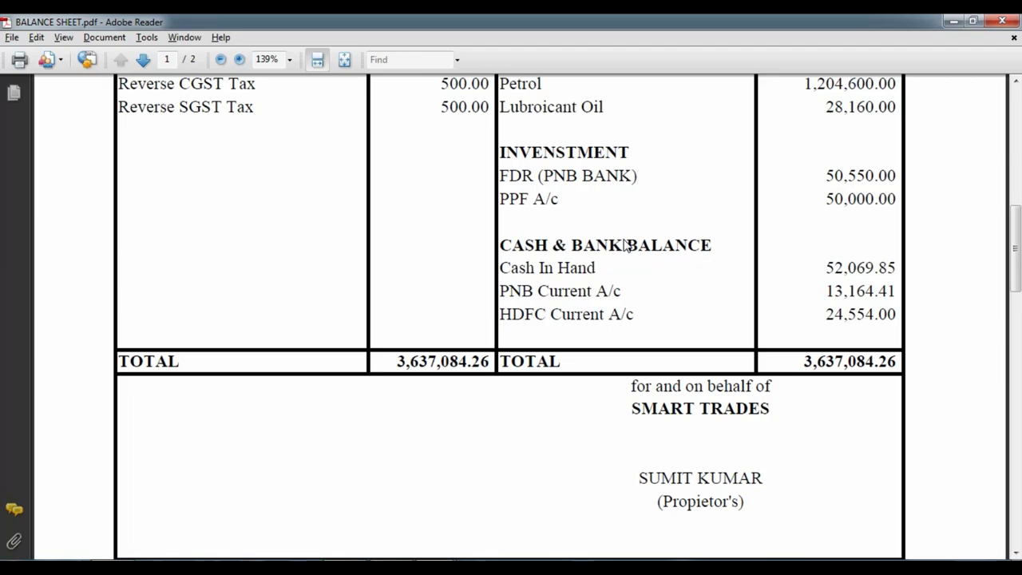
# Create ledger PPF A/c under Investments with a 50,000.00 Dr opening balance.
pyautogui.hotkey('alt', 'Tab')
pyautogui.write('PP')
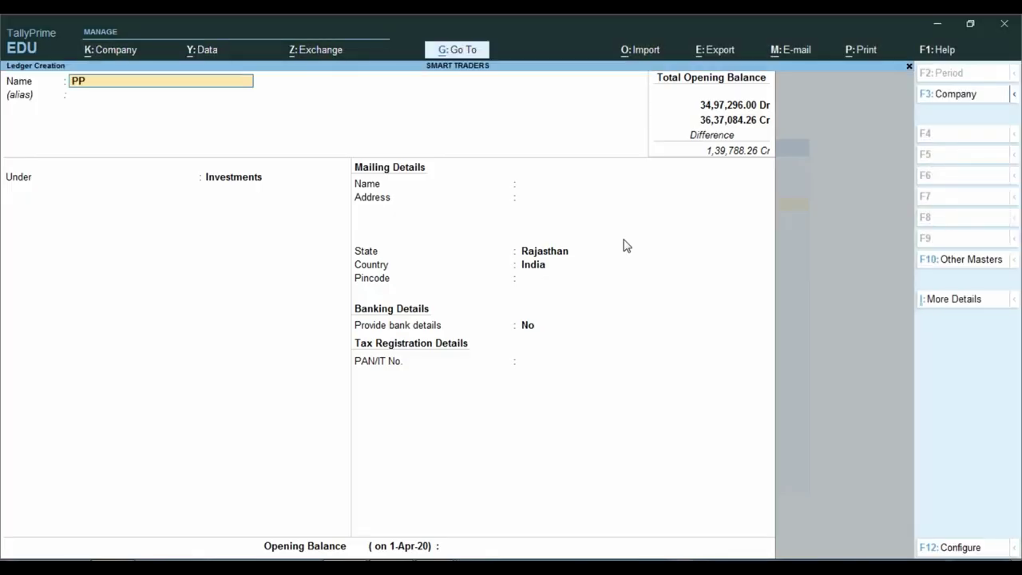
pyautogui.write('F A/c')
pyautogui.press('Return')
pyautogui.press('Return')
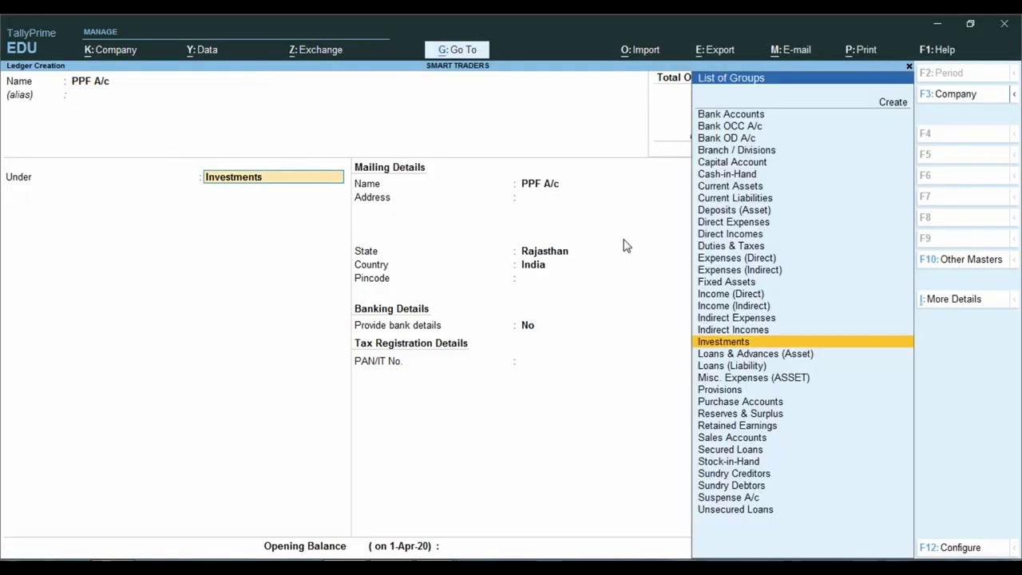
pyautogui.press('Return')
pyautogui.press('Return')
pyautogui.press('Return')
pyautogui.press('Return')
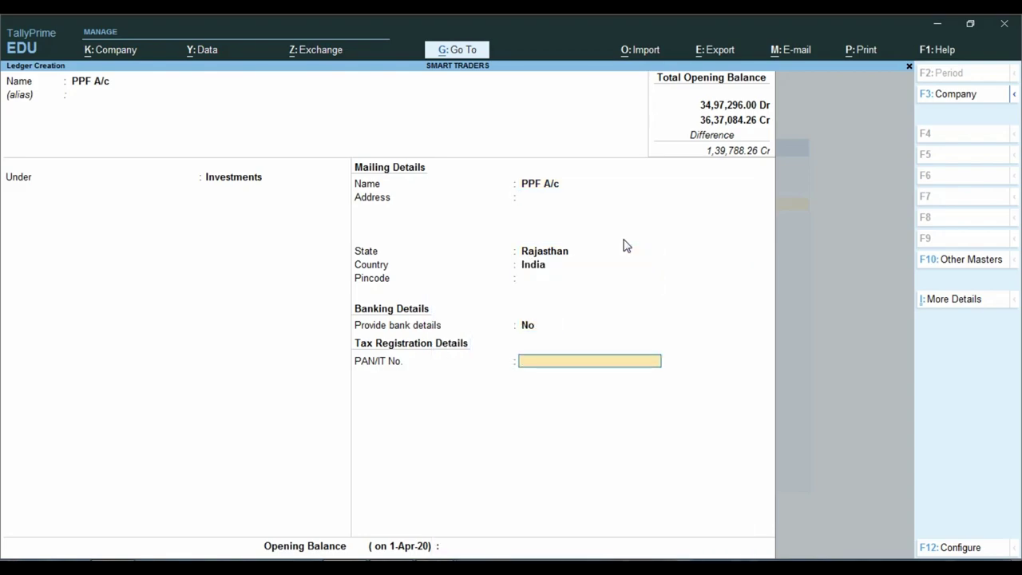
pyautogui.press('Return')
pyautogui.hotkey('alt', 'Tab')
pyautogui.hotkey('alt', 'Tab')
pyautogui.write('50000')
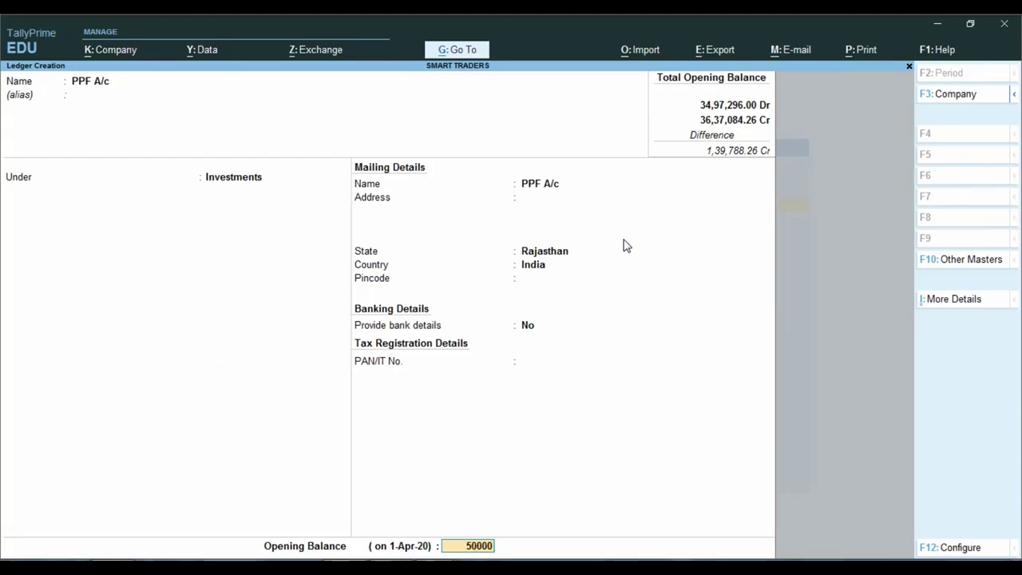
pyautogui.press('Return')
pyautogui.press('Return')
pyautogui.press('Return')
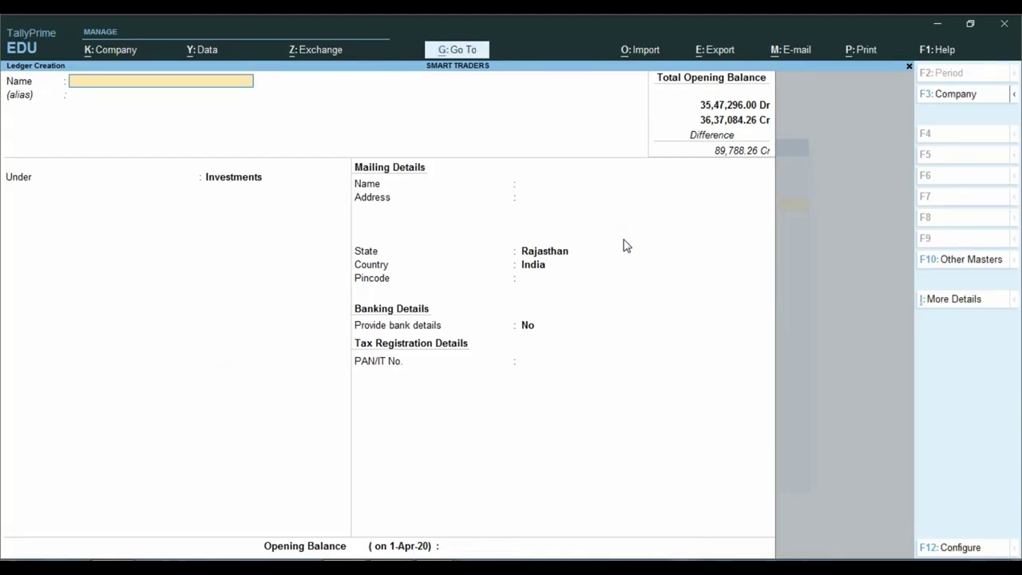
# Check the cash and bank figures on the balance sheet, then quit the unsaved ledger form.
pyautogui.hotkey('alt', 'Tab')
pyautogui.scroll(-1, 603, 303)
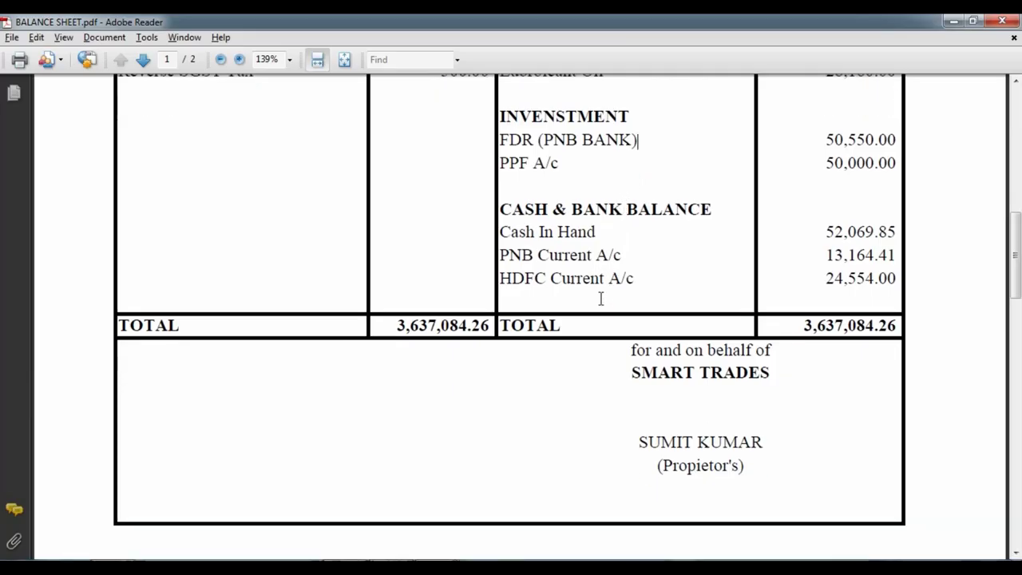
pyautogui.click(638, 140)
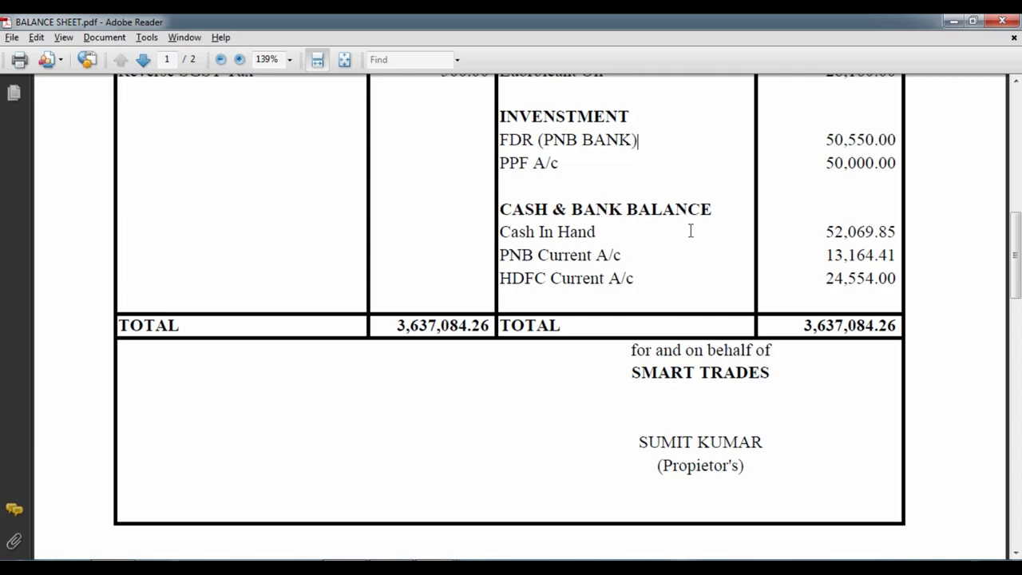
pyautogui.hotkey('alt', 'Tab')
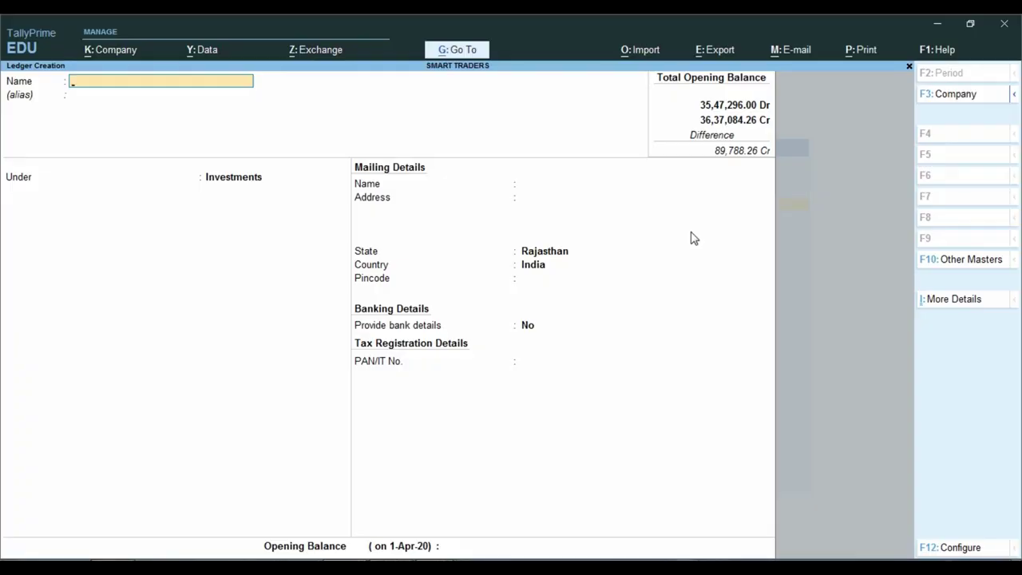
pyautogui.press('Escape')
pyautogui.press('y')
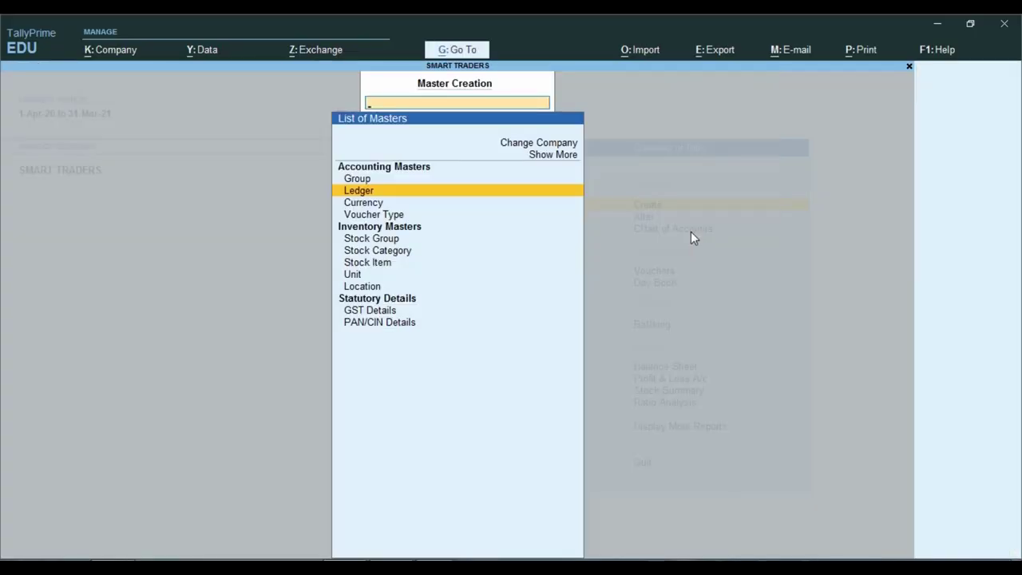
# Open the Cash ledger for alteration and reach its opening balance.
pyautogui.press('Escape')
pyautogui.press('Down')
pyautogui.press('Return')
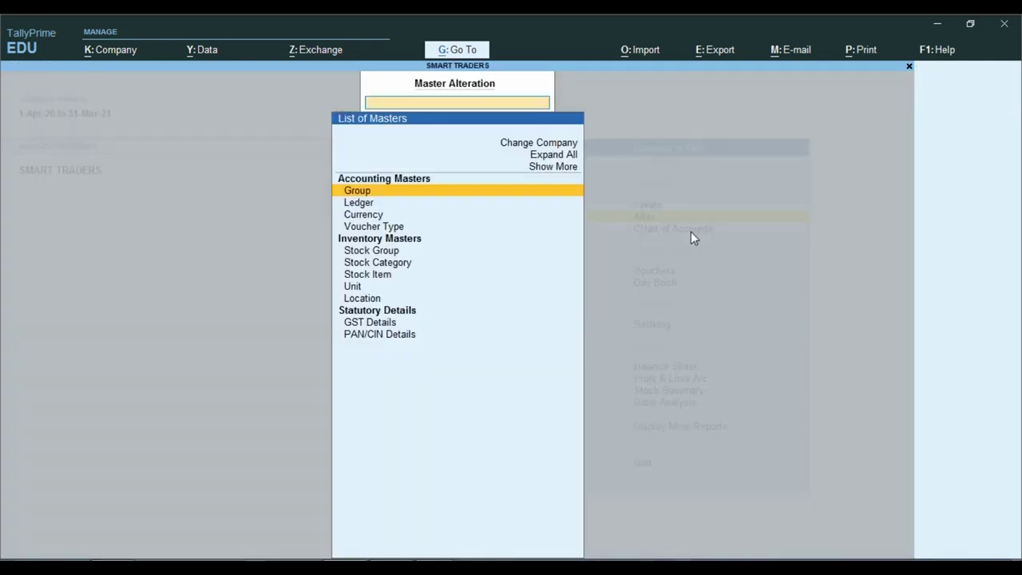
pyautogui.press('Down')
pyautogui.press('Return')
pyautogui.press('Down')
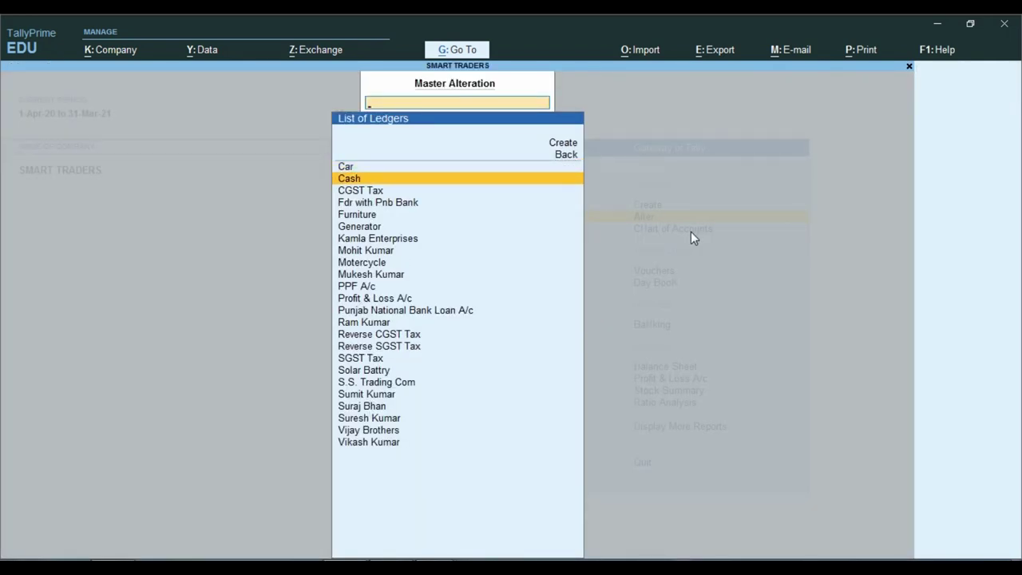
pyautogui.press('Return')
pyautogui.press('Return')
pyautogui.press('Return')
pyautogui.press('Return')
pyautogui.press('Return')
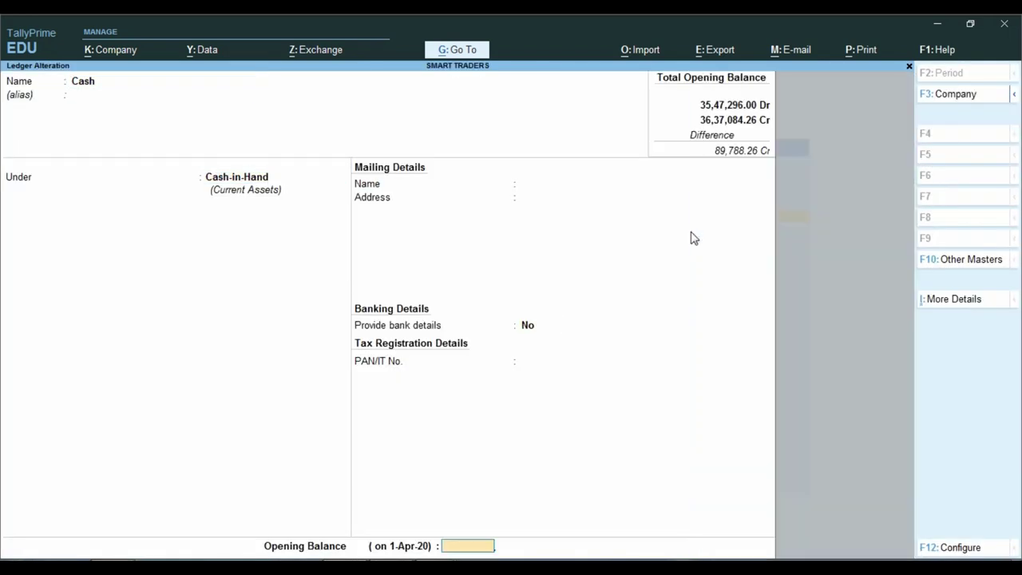
pyautogui.press('Return')
pyautogui.press('n')
# Set the Cash ledger's opening balance to 52,069.85 Dr and save it.
pyautogui.hotkey('alt', 'Tab')
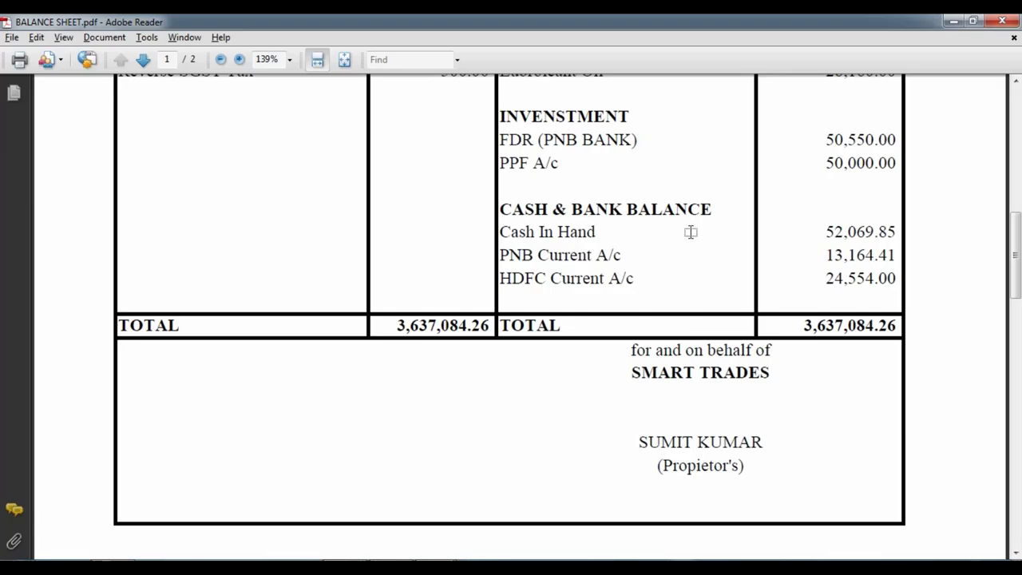
pyautogui.hotkey('alt', 'Tab')
pyautogui.write('52069')
pyautogui.hotkey('alt', 'Tab')
pyautogui.hotkey('alt', 'Tab')
pyautogui.write('.85')
pyautogui.press('Return')
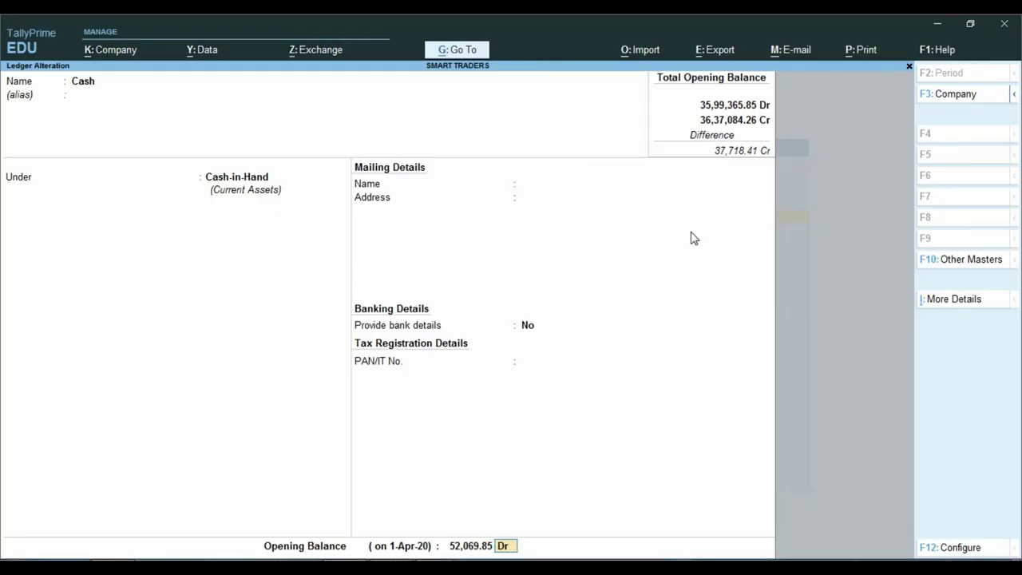
pyautogui.press('Return')
pyautogui.press('Return')
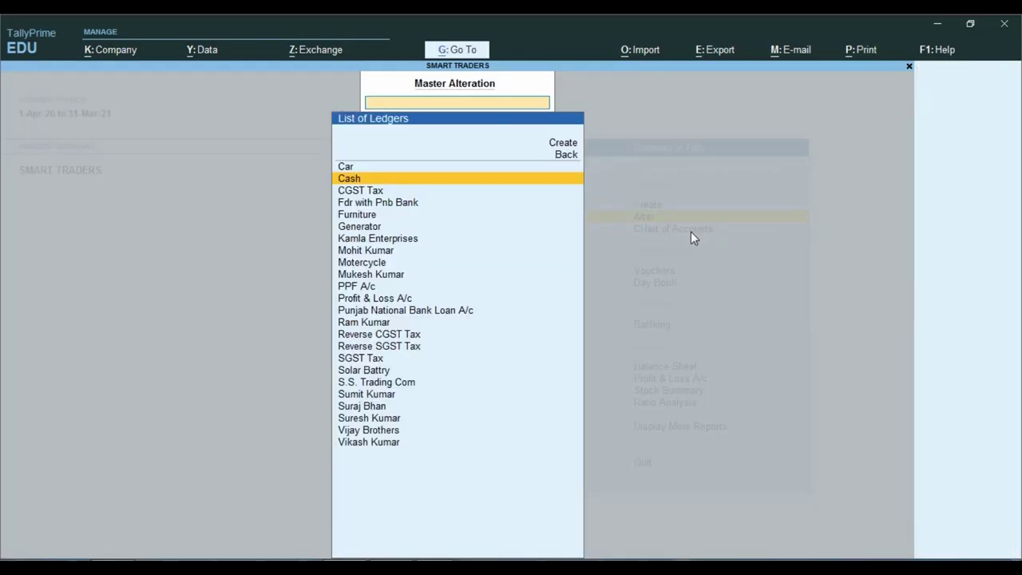
pyautogui.hotkey('alt', 'Tab')
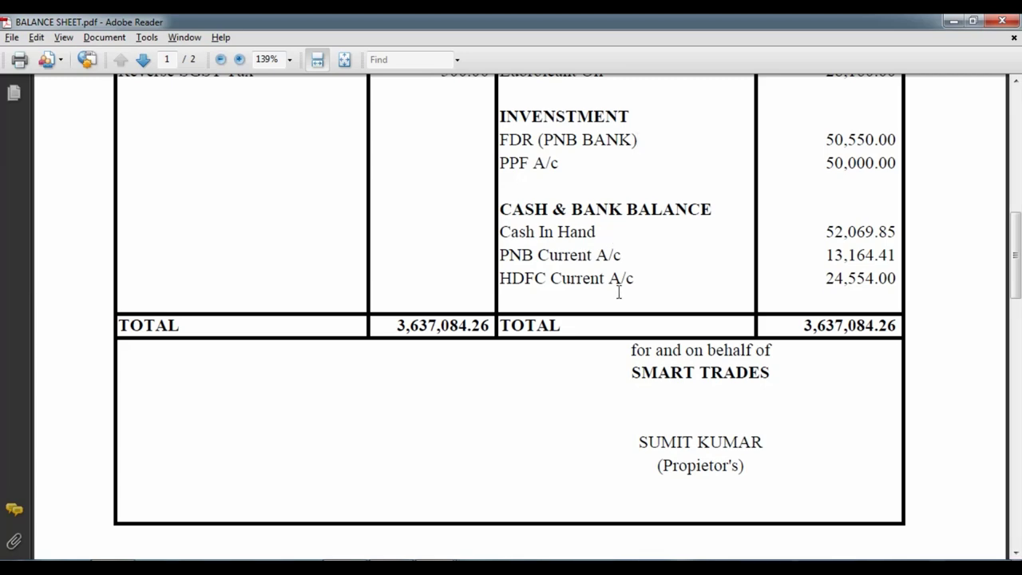
pyautogui.hotkey('alt', 'Tab')
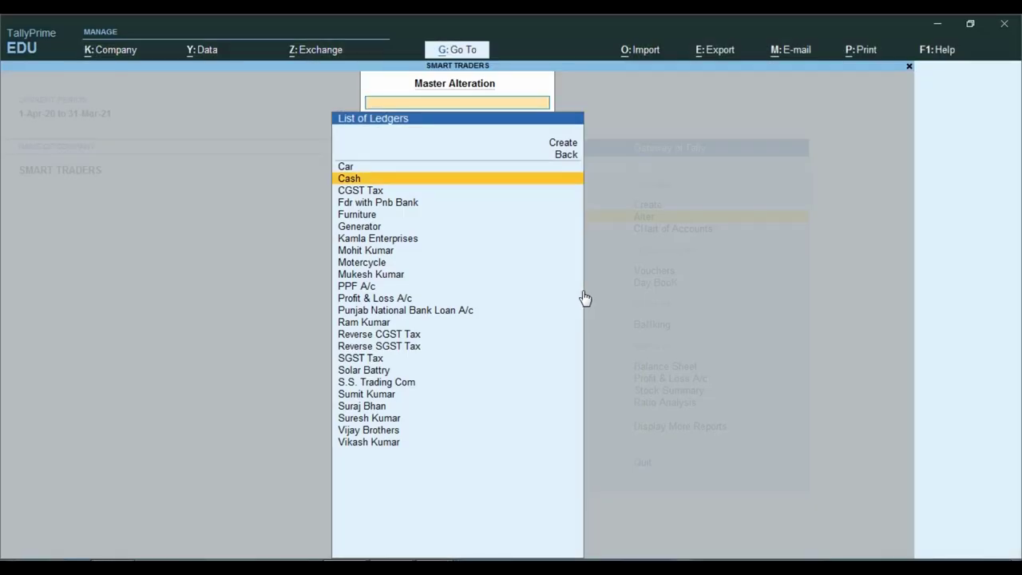
# Back out to the Gateway of Tally and start creating a new ledger.
pyautogui.press('Escape')
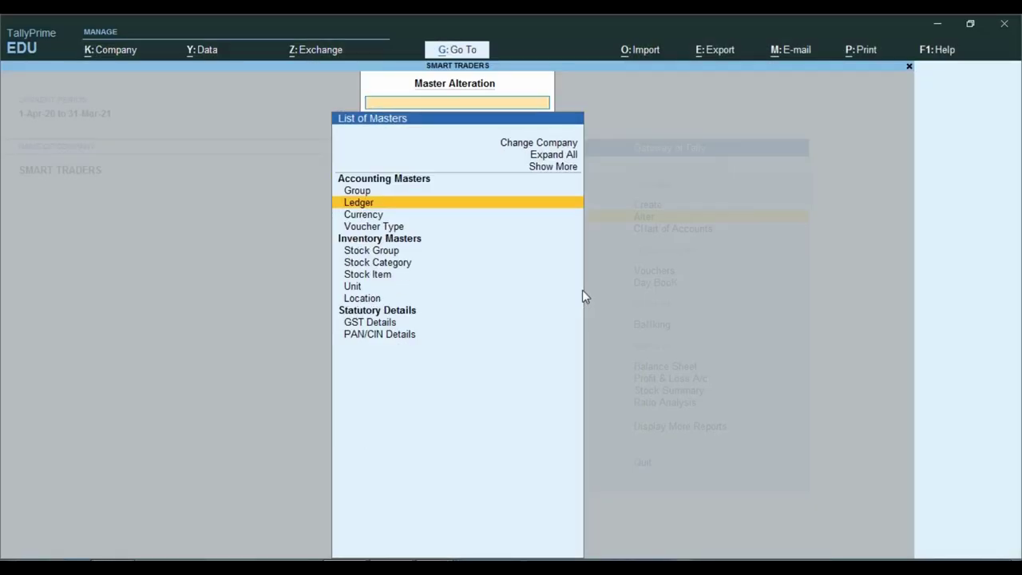
pyautogui.press('Escape')
pyautogui.press('Up')
pyautogui.press('Return')
pyautogui.press('Down')
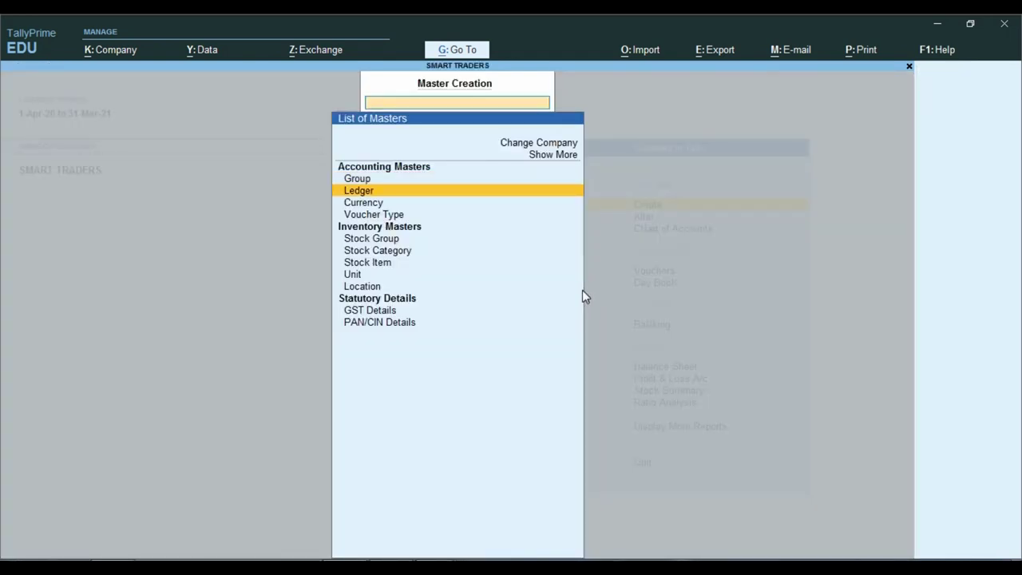
pyautogui.press('Return')
pyautogui.hotkey('alt', 'Tab')
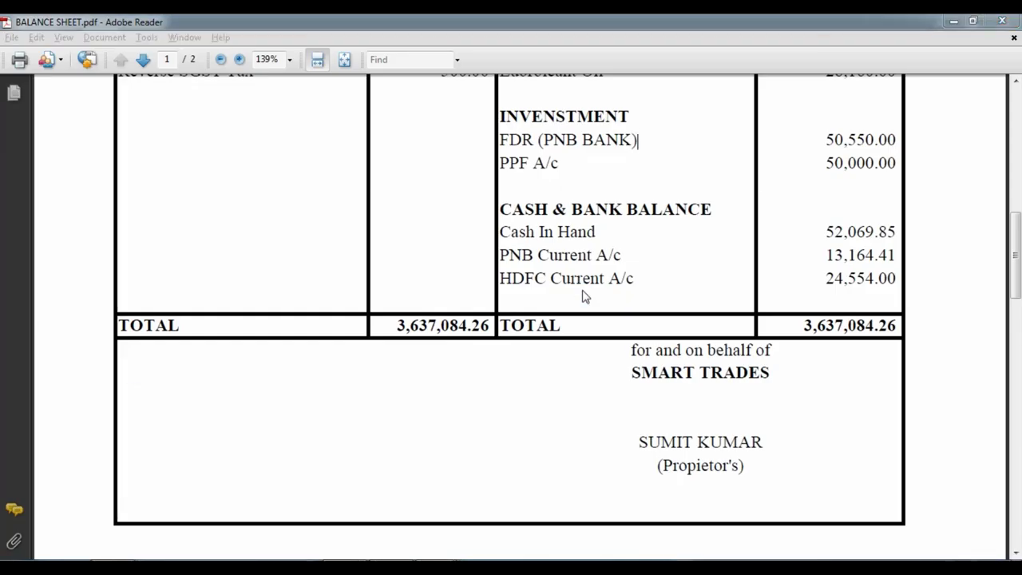
# Create Pnb Current A/c under Bank Accounts with a 13,164.41 Dr opening balance.
pyautogui.hotkey('alt', 'Tab')
pyautogui.write('Pnb')
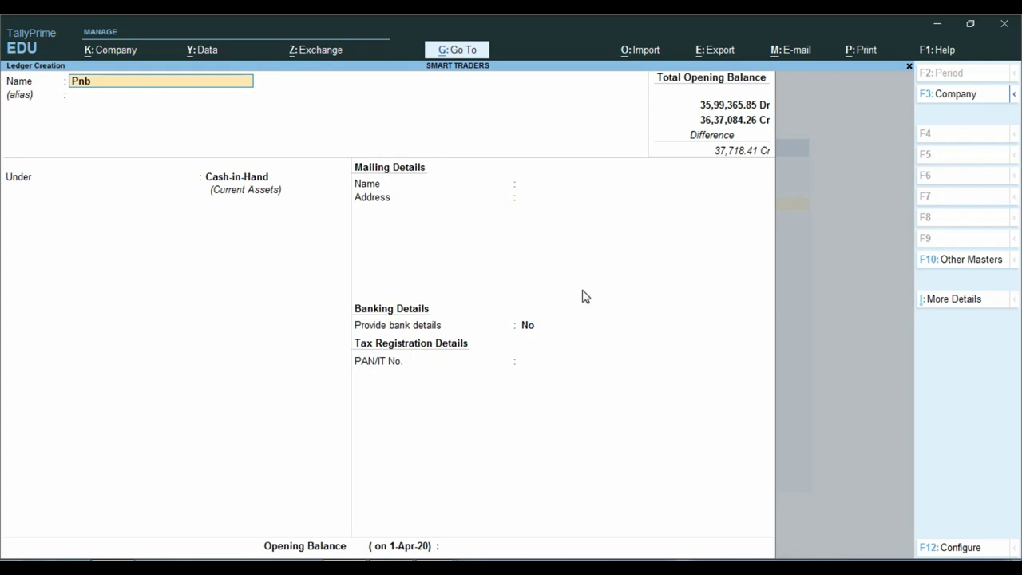
pyautogui.write(' Current A/c')
pyautogui.press('Return')
pyautogui.press('Return')
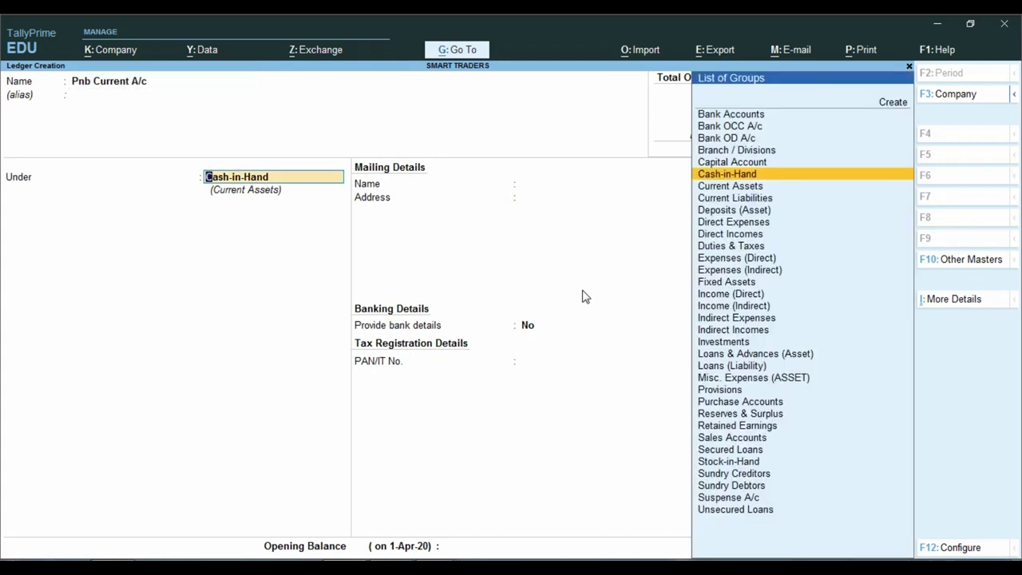
pyautogui.write('Bank')
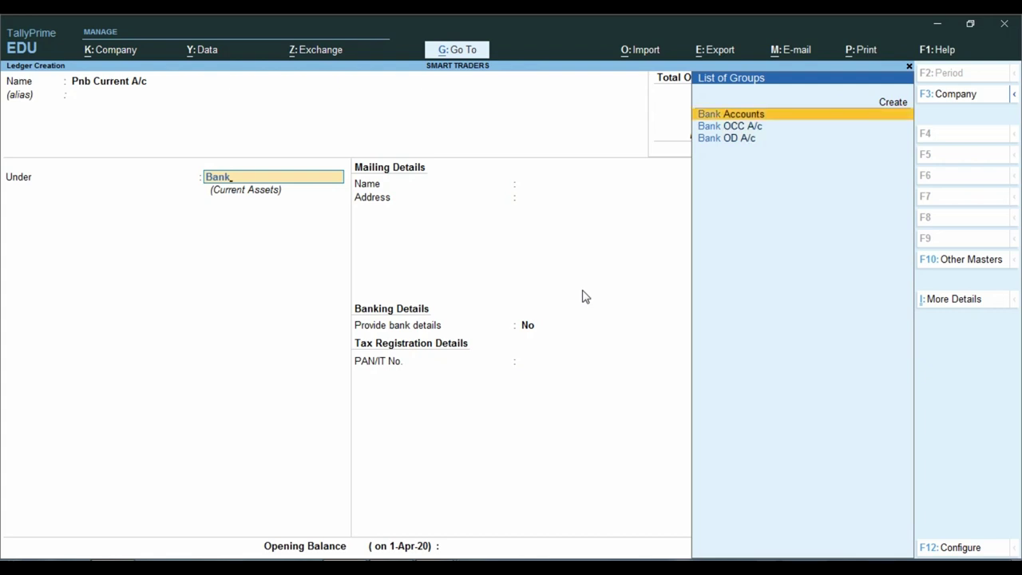
pyautogui.press('Return')
pyautogui.press('Return')
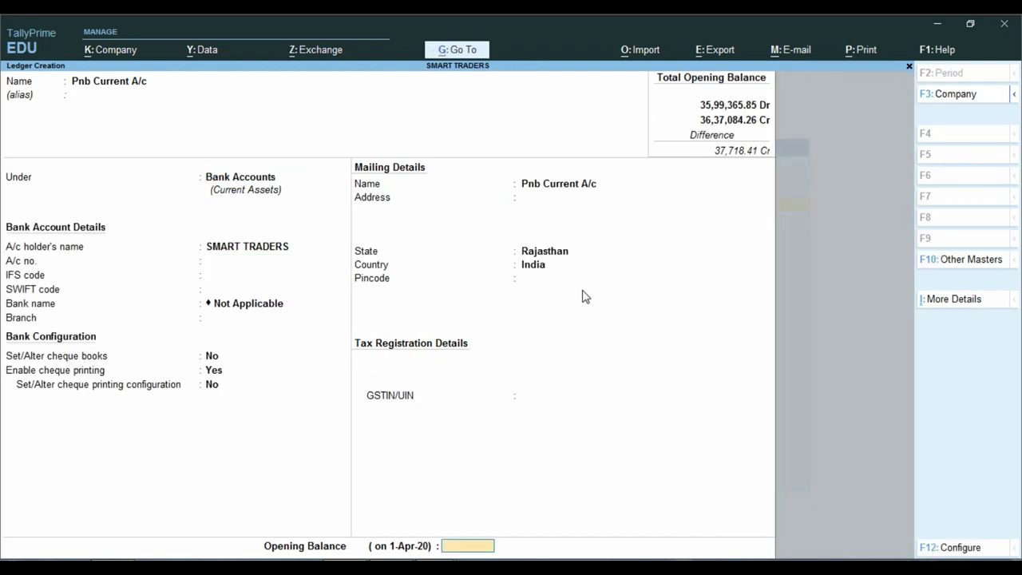
pyautogui.hotkey('alt', 'Tab')
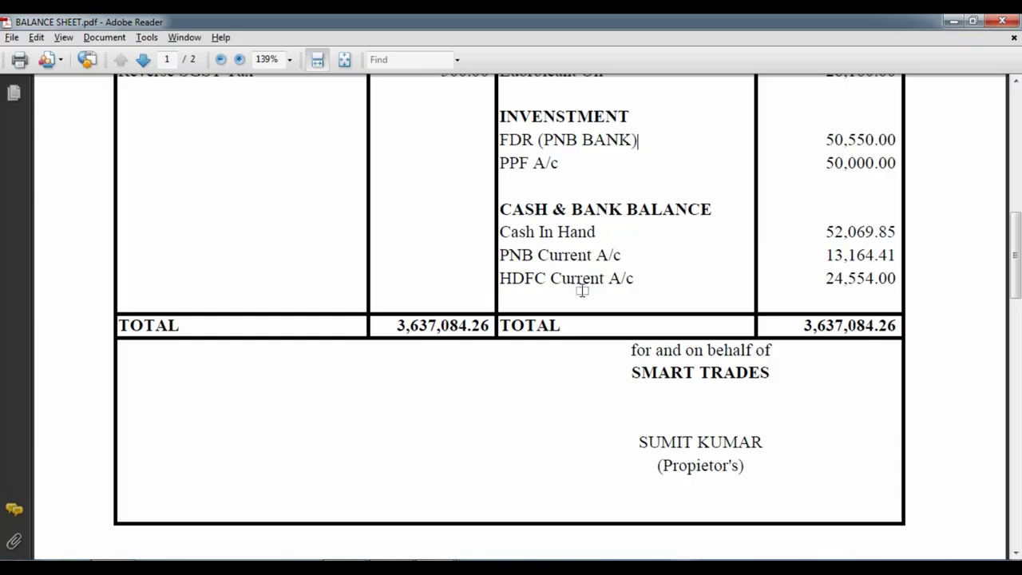
pyautogui.hotkey('alt', 'Tab')
pyautogui.write('13164')
pyautogui.hotkey('alt', 'Tab')
pyautogui.hotkey('alt', 'Tab')
pyautogui.write('.41')
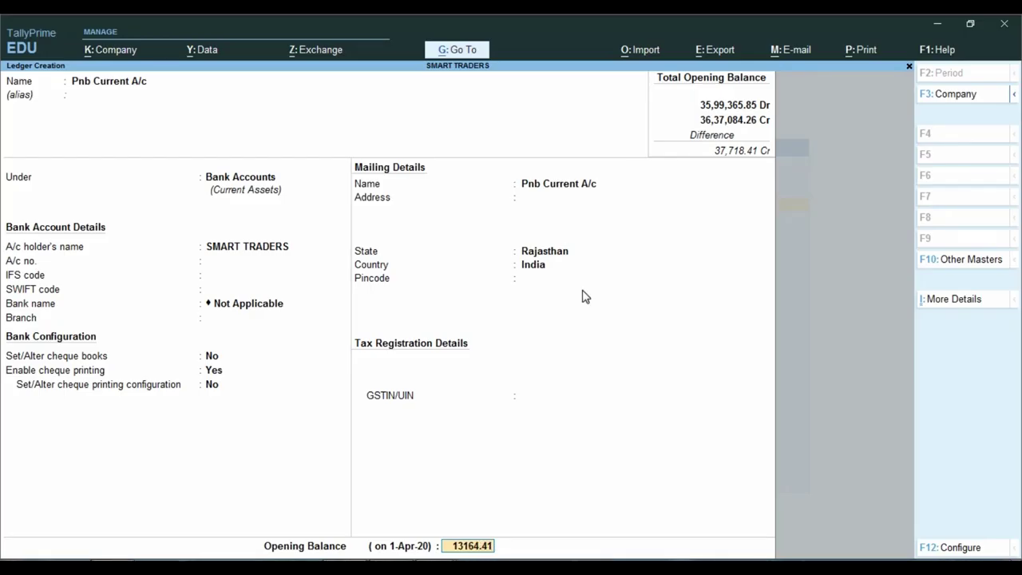
pyautogui.press('Return')
# Create Hdfc Current A/c under Bank Accounts with a 24,554.00 Dr opening balance.
pyautogui.press('Return')
pyautogui.press('Return')
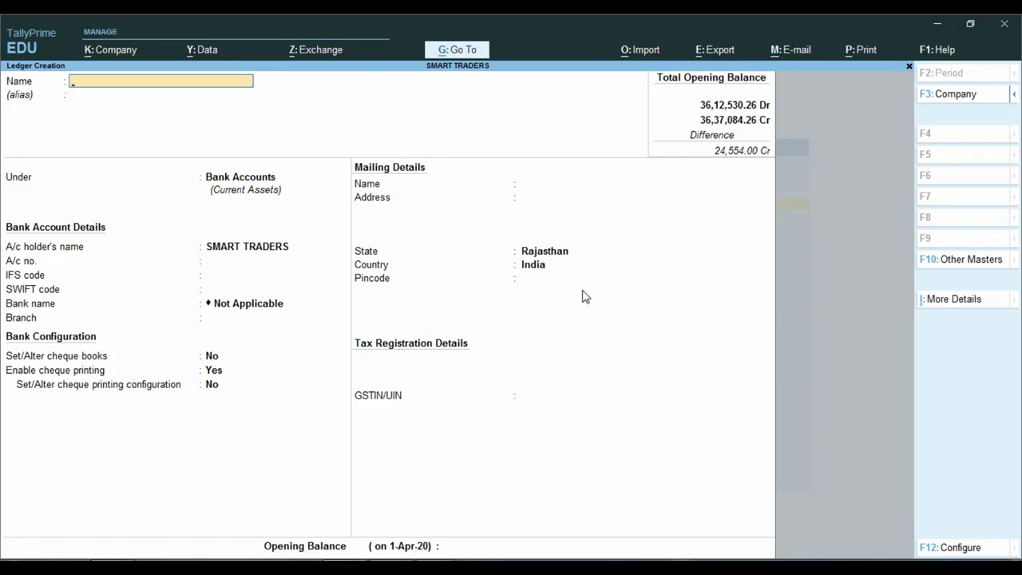
pyautogui.hotkey('alt', 'Tab')
pyautogui.hotkey('alt', 'Tab')
pyautogui.write('Hdfc Current A/c')
pyautogui.press('Return')
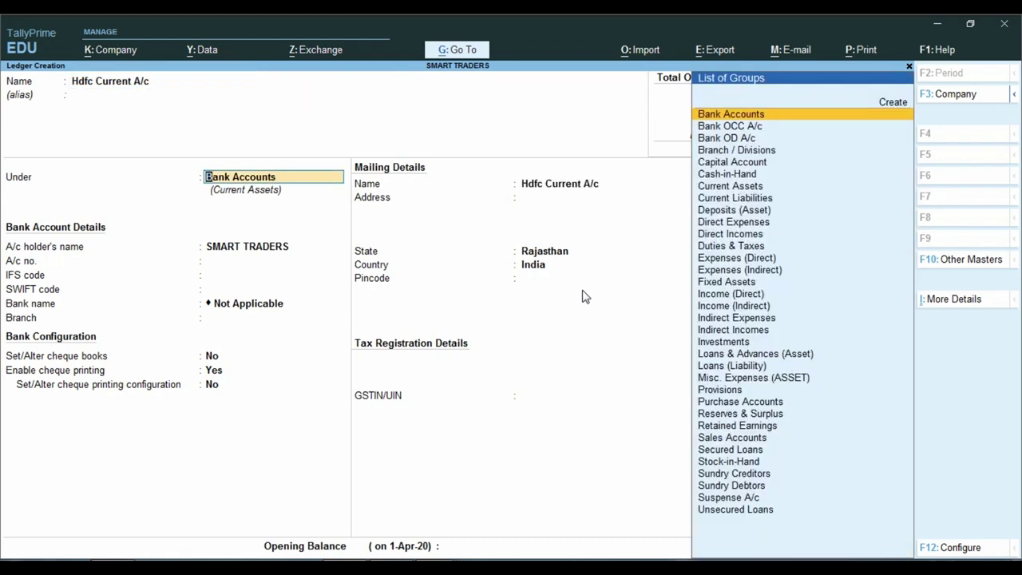
pyautogui.press('Return')
pyautogui.hotkey('ctrl', 'a')
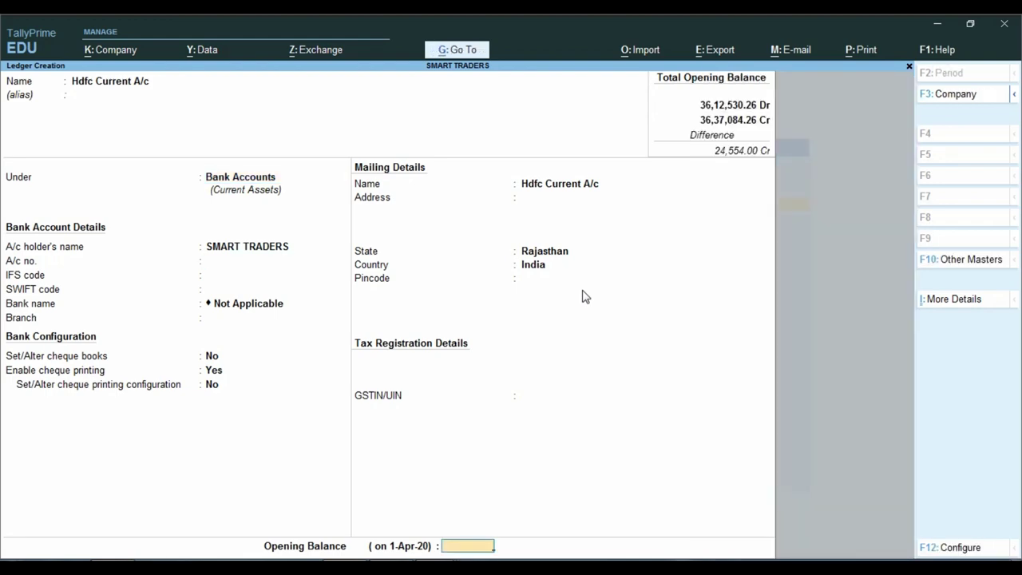
pyautogui.hotkey('alt', 'Tab')
pyautogui.hotkey('alt', 'Tab')
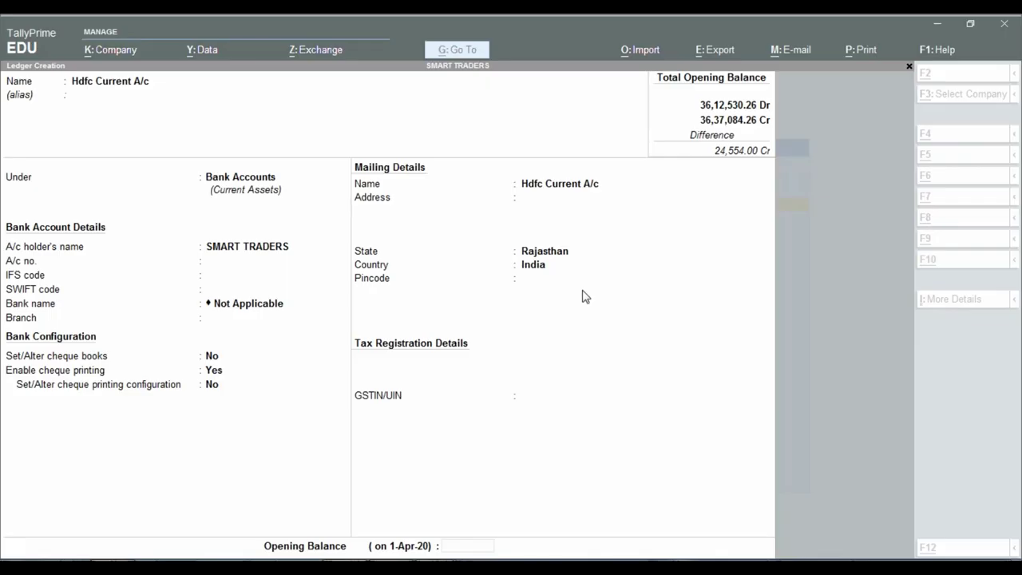
pyautogui.write('24554')
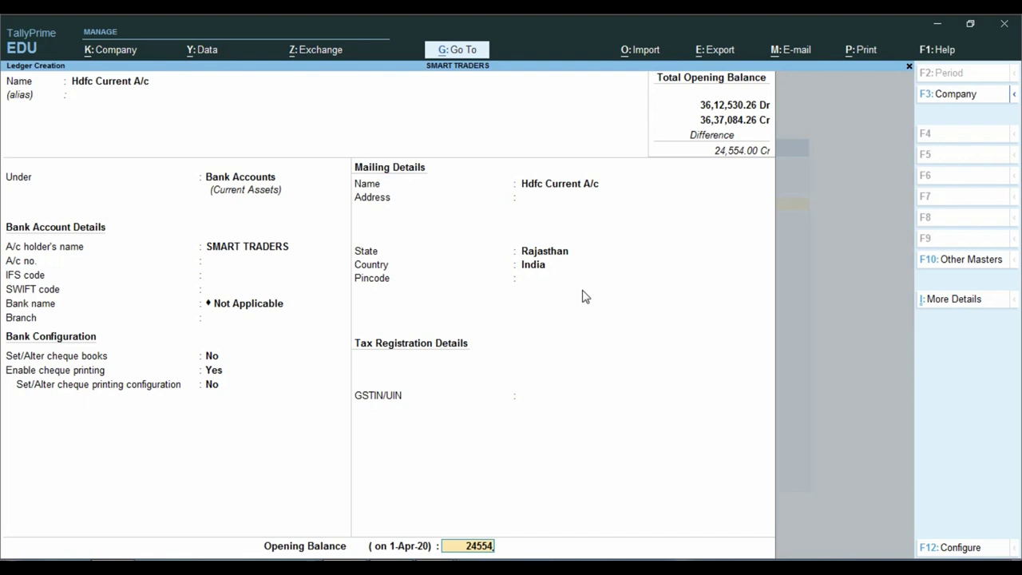
pyautogui.press('ctrl')
pyautogui.press('Return')
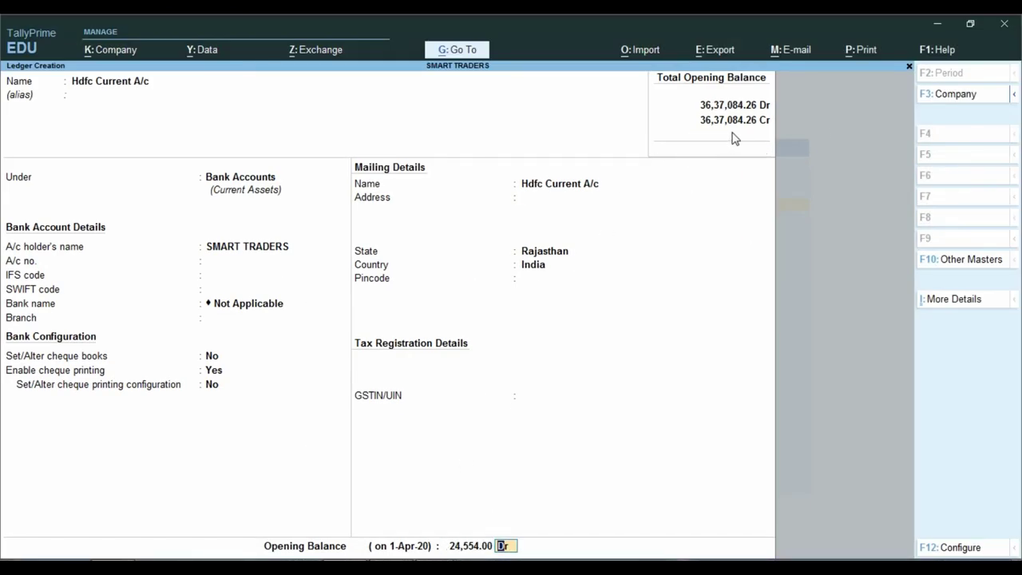
pyautogui.press('Return')
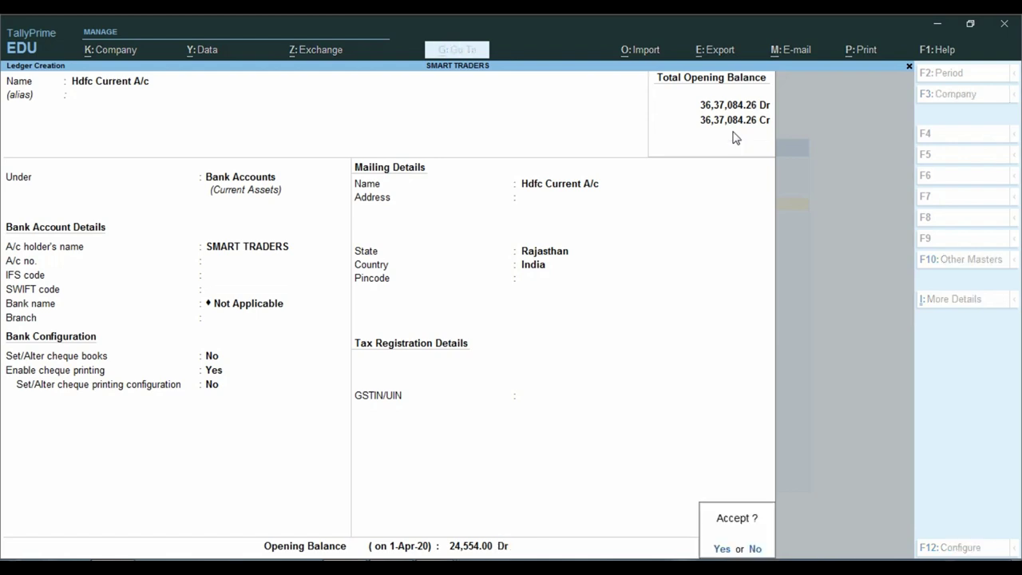
pyautogui.press('y')
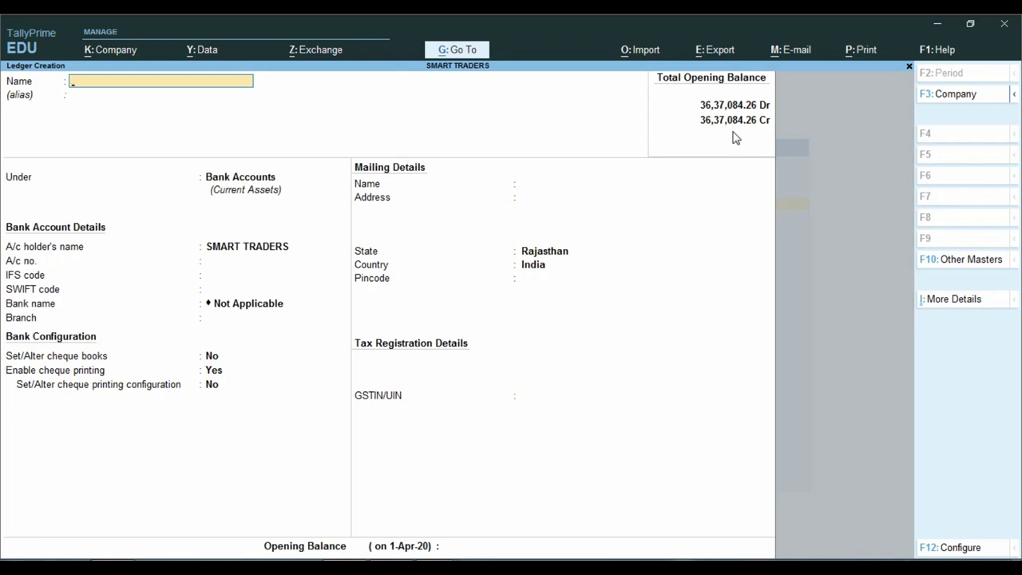
pyautogui.press('Escape')
# Quit ledger creation and open Kamla Enterprises' ledger at its opening balance field.
pyautogui.press('y')
pyautogui.press('Escape')
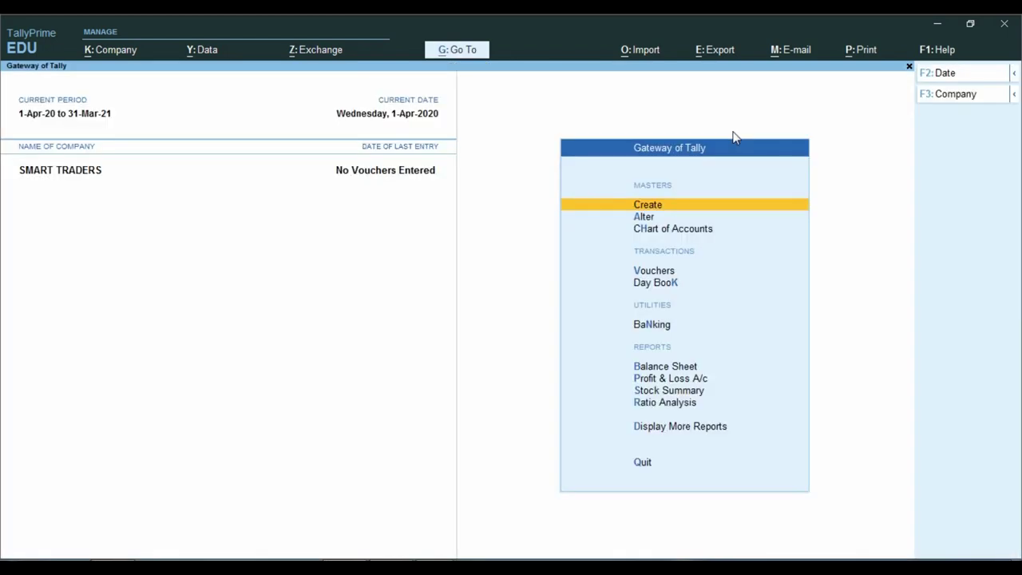
pyautogui.press('Down')
pyautogui.press('Return')
pyautogui.press('Down')
pyautogui.press('Return')
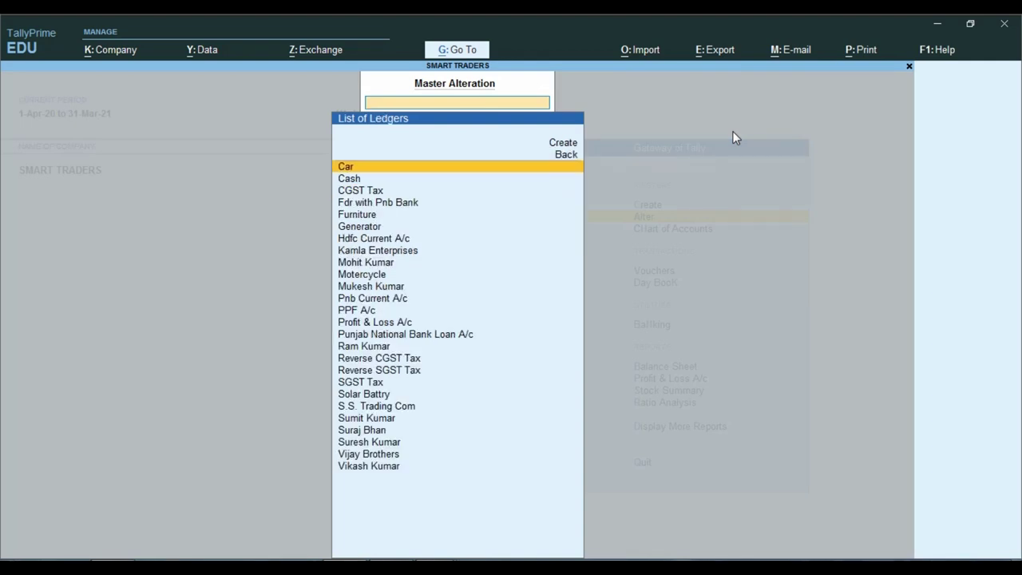
pyautogui.press('Down')
pyautogui.press('Down')
pyautogui.press('Down')
pyautogui.press('Down')
pyautogui.press('Down')
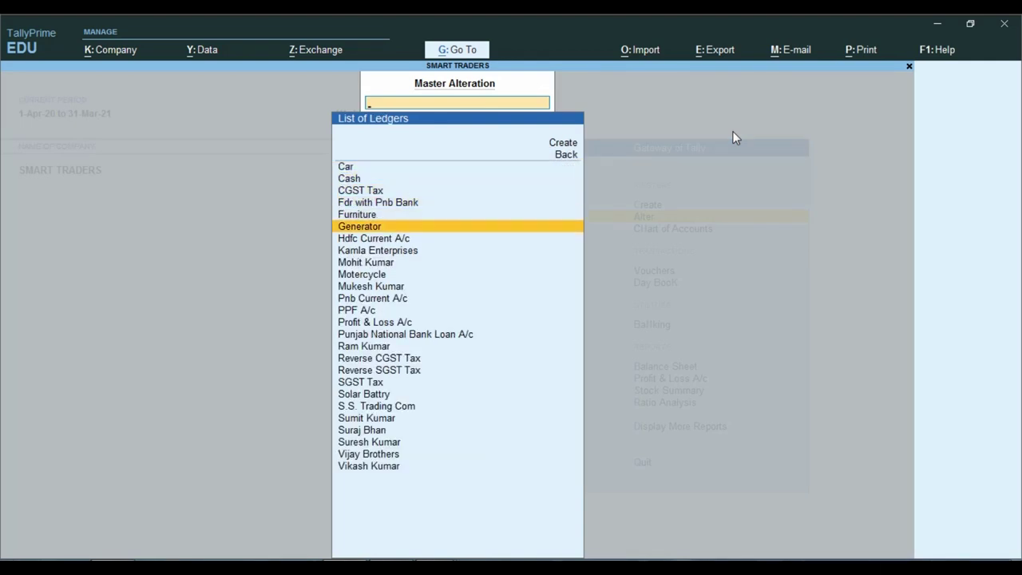
pyautogui.press('Down')
pyautogui.press('Down')
pyautogui.press('Return')
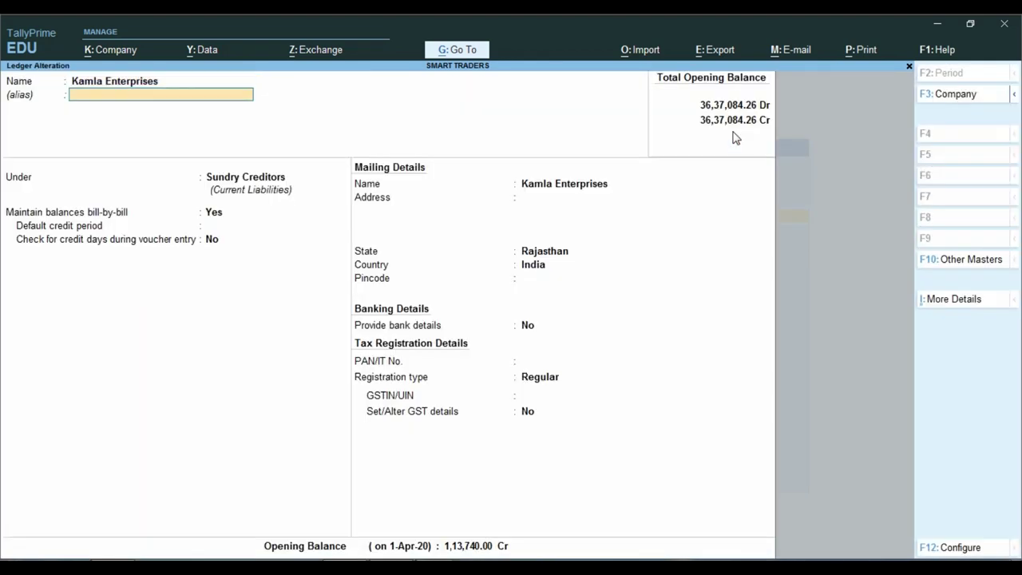
pyautogui.press('Return')
pyautogui.press('Return')
pyautogui.press('Return')
pyautogui.press('Return')
pyautogui.press('Return')
pyautogui.press('Return')
pyautogui.press('Return')
pyautogui.press('Return')
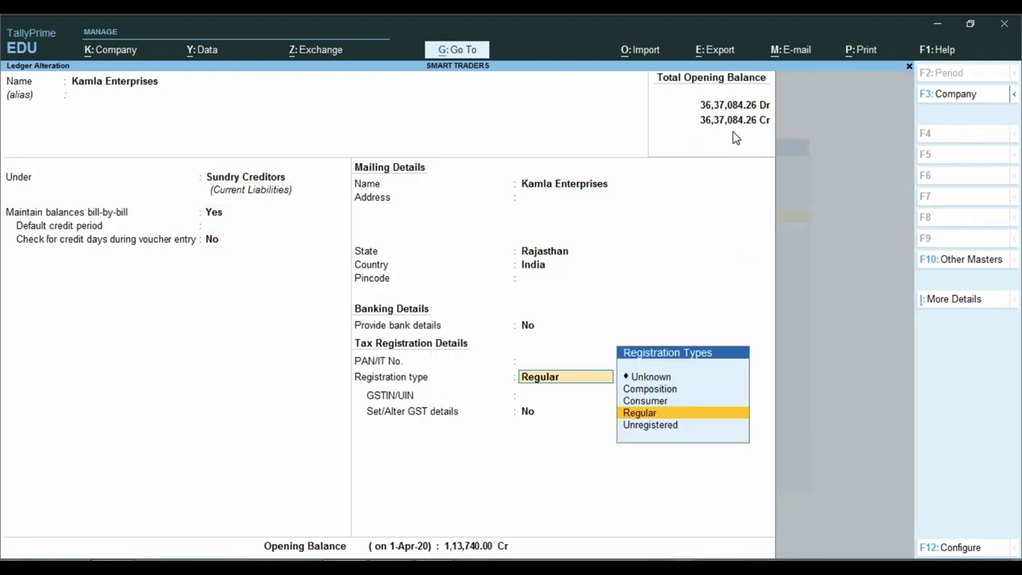
pyautogui.press('Return')
pyautogui.press('Return')
pyautogui.press('Return')
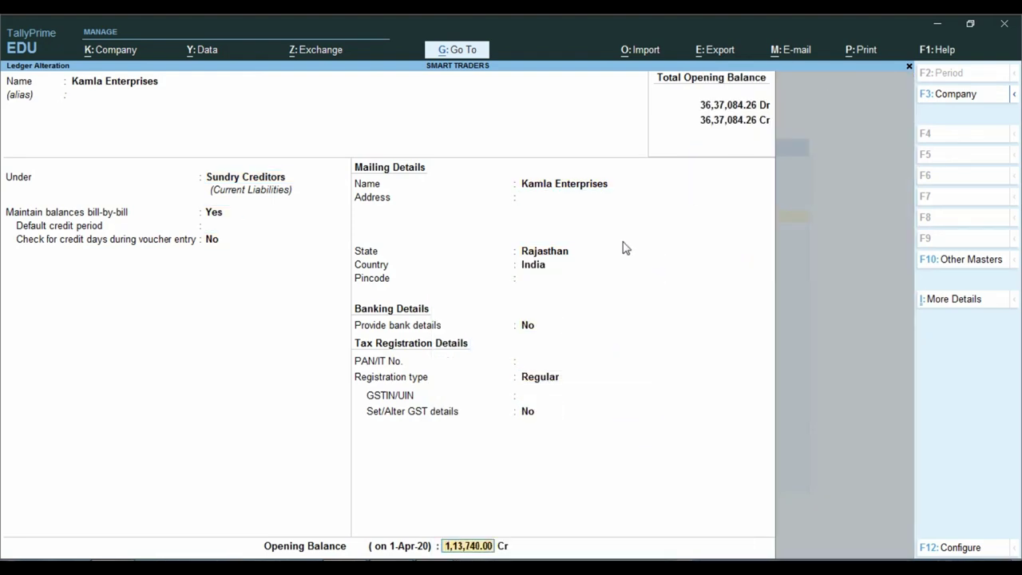
# Compare Kamla Enterprises' 1,13,740.00 balance against the balance sheet PDF.
pyautogui.press('ctrl')
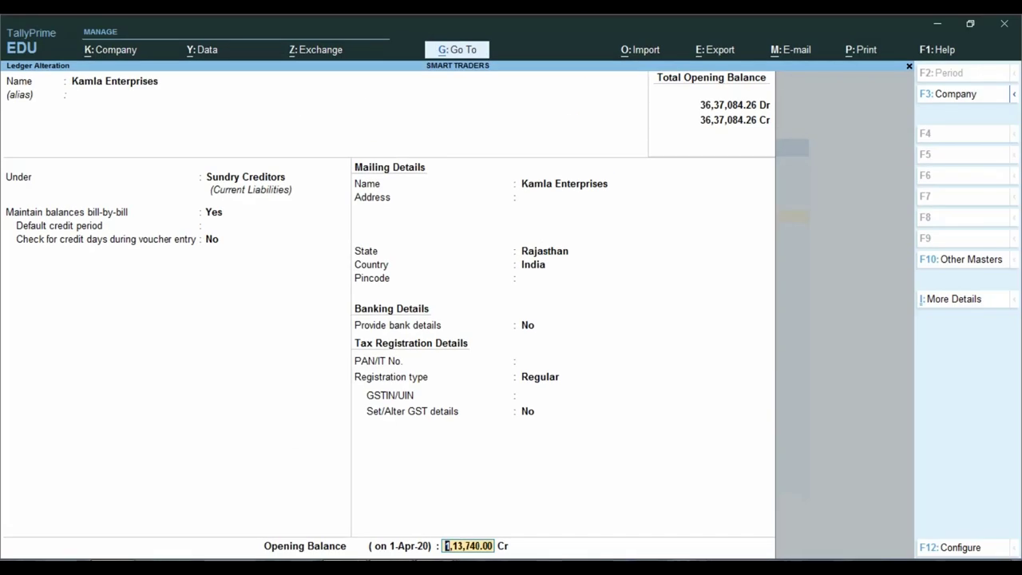
pyautogui.moveTo(429, 543)
pyautogui.click(193, 499)
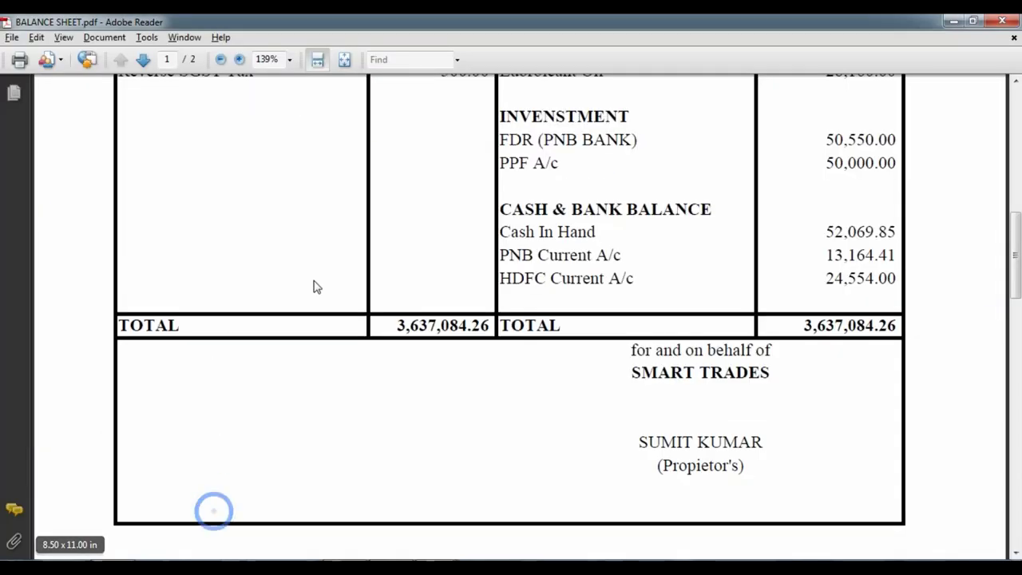
pyautogui.scroll(5, 331, 250)
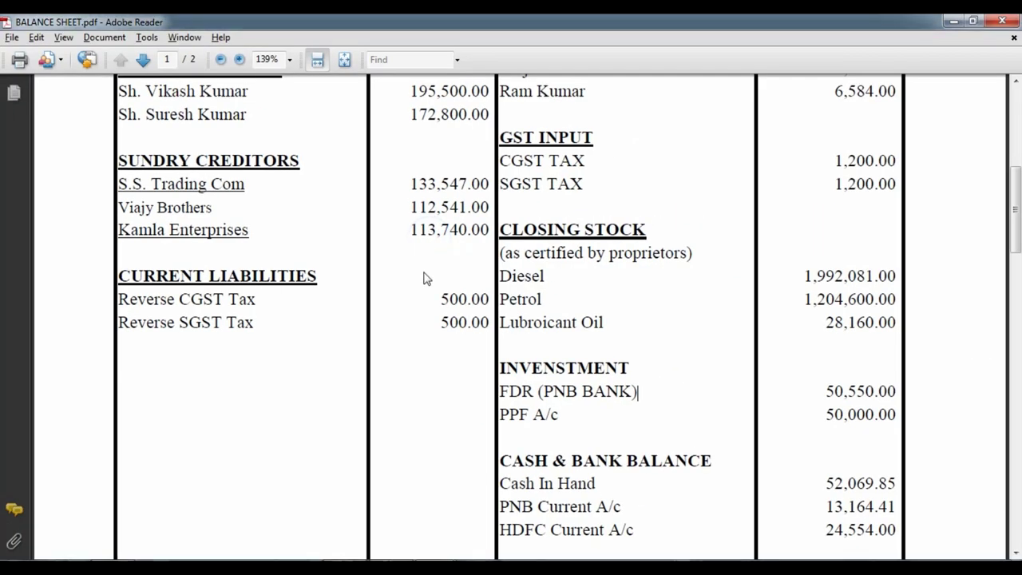
# Change Kamla Enterprises' 1,13,740.00 opening balance to Dr and save the ledger.
pyautogui.hotkey('alt', 'Tab')
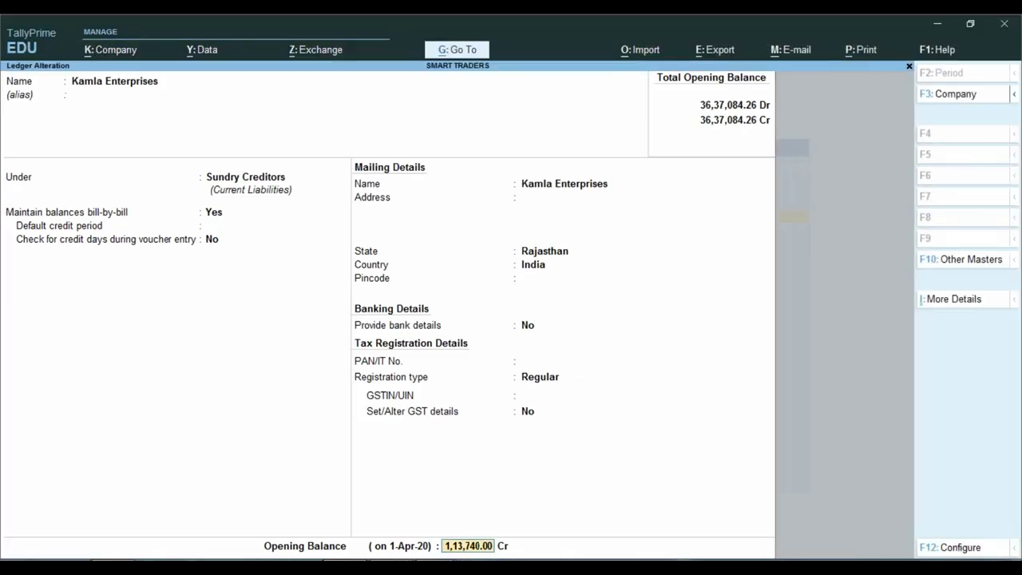
pyautogui.press('Return')
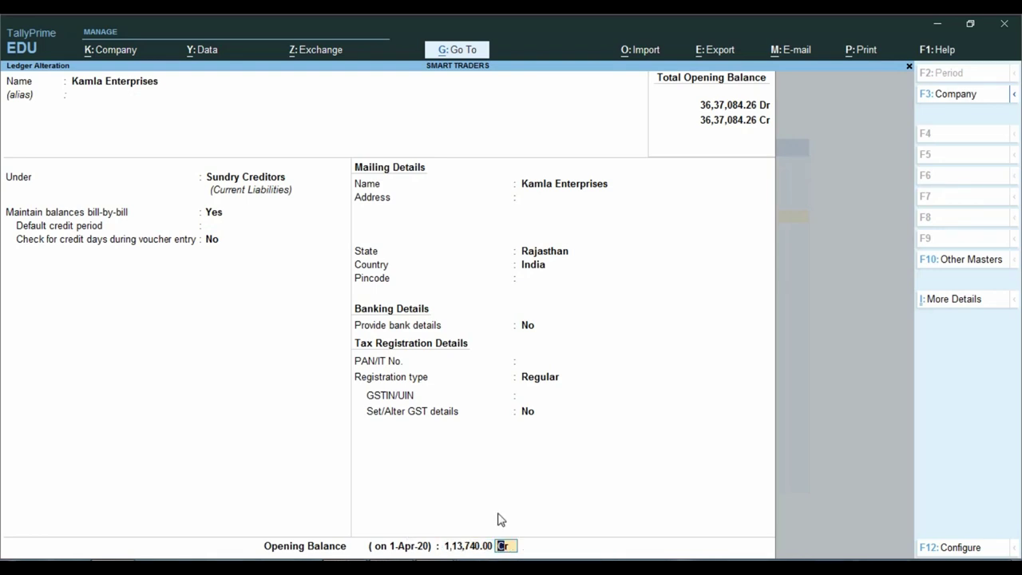
pyautogui.write('d')
pyautogui.press('Return')
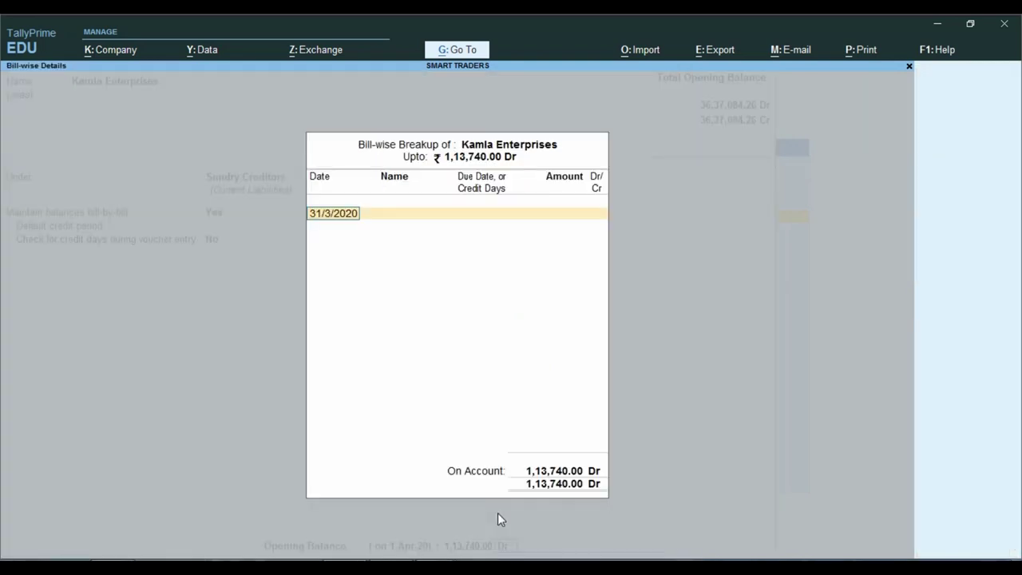
pyautogui.press('Return')
pyautogui.press('Return')
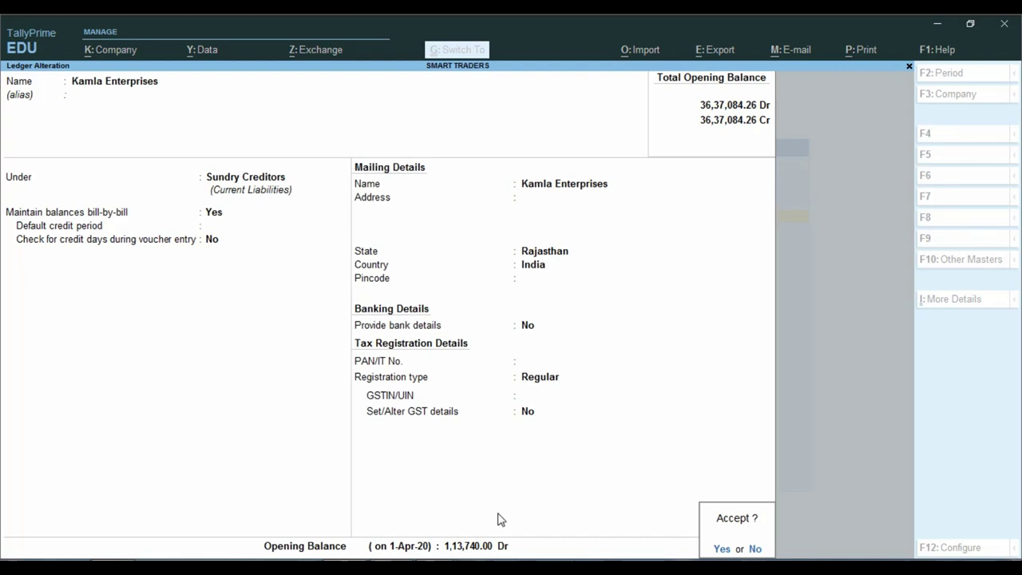
pyautogui.press('Return')
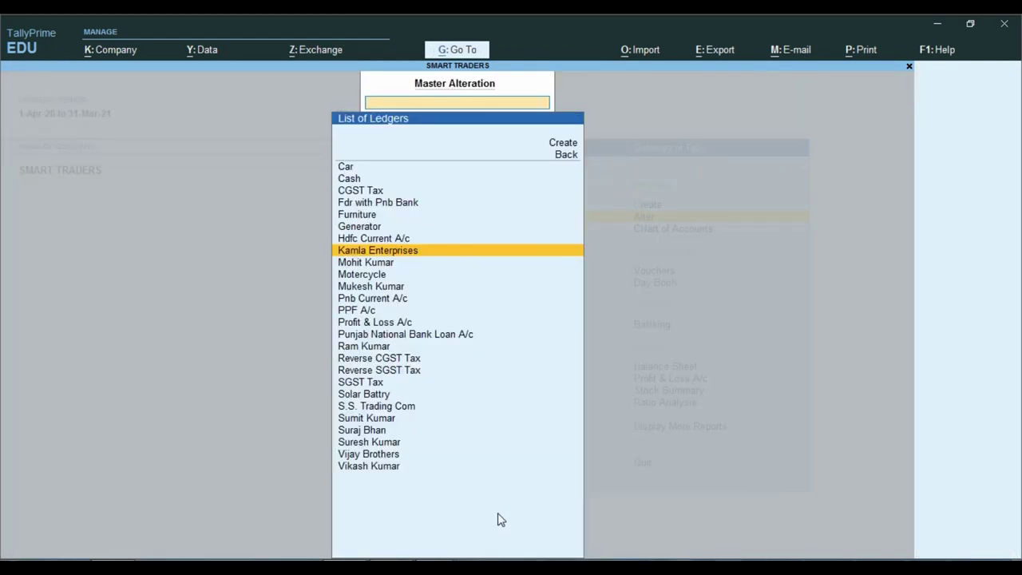
# Return to the Gateway and open the list of masters to create.
pyautogui.press('Escape')
pyautogui.press('Escape')
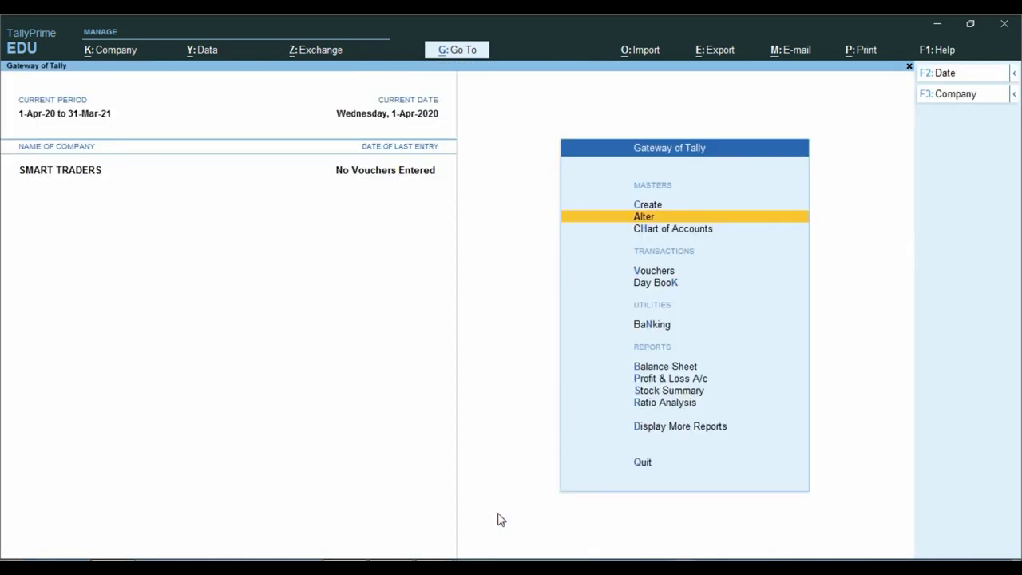
pyautogui.press('Up')
pyautogui.press('Return')
# Discard a blank new ledger and view the Balance Sheet's 2,27,480.00 opening difference.
pyautogui.press('Down')
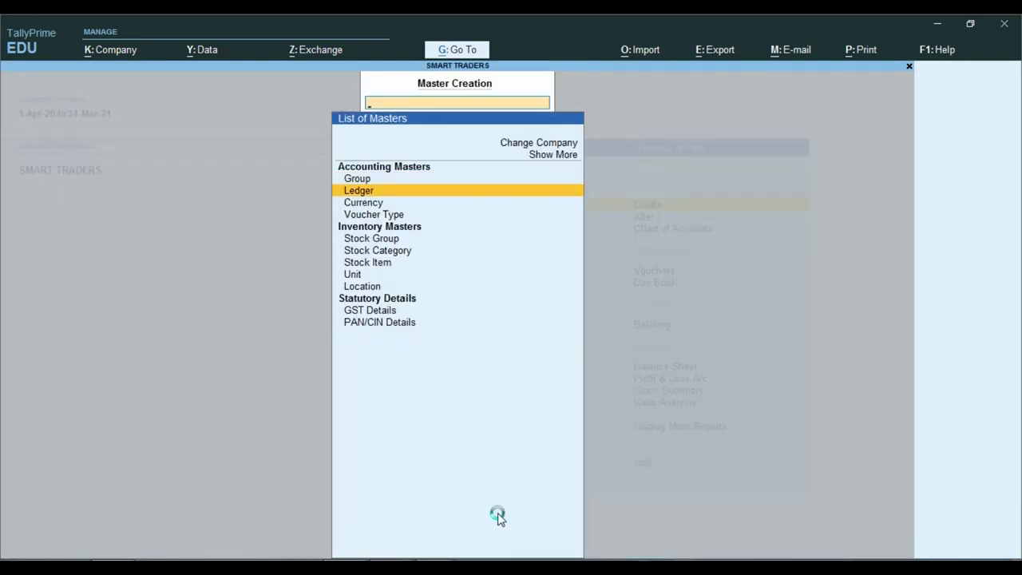
pyautogui.press('Return')
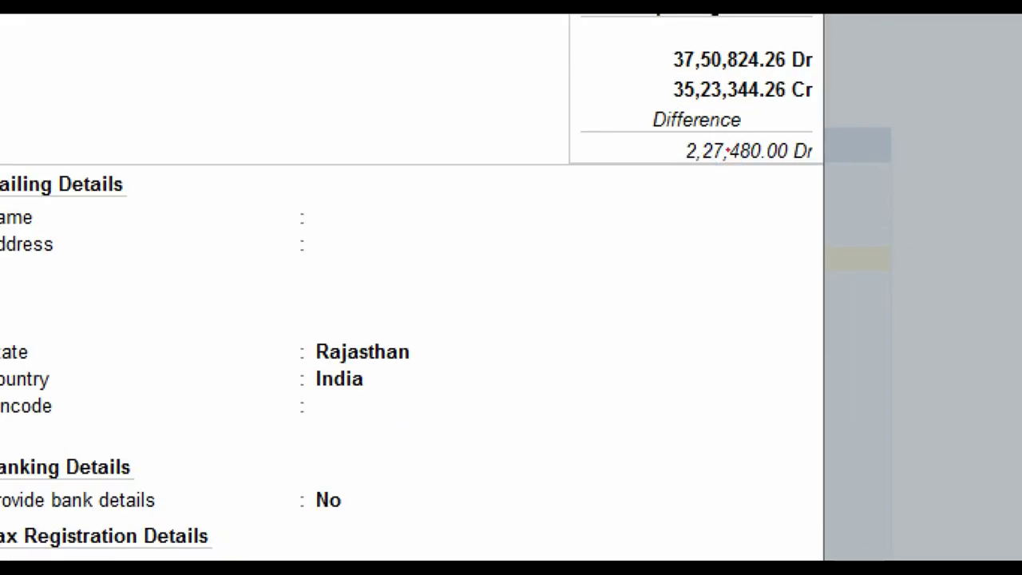
pyautogui.press('Escape')
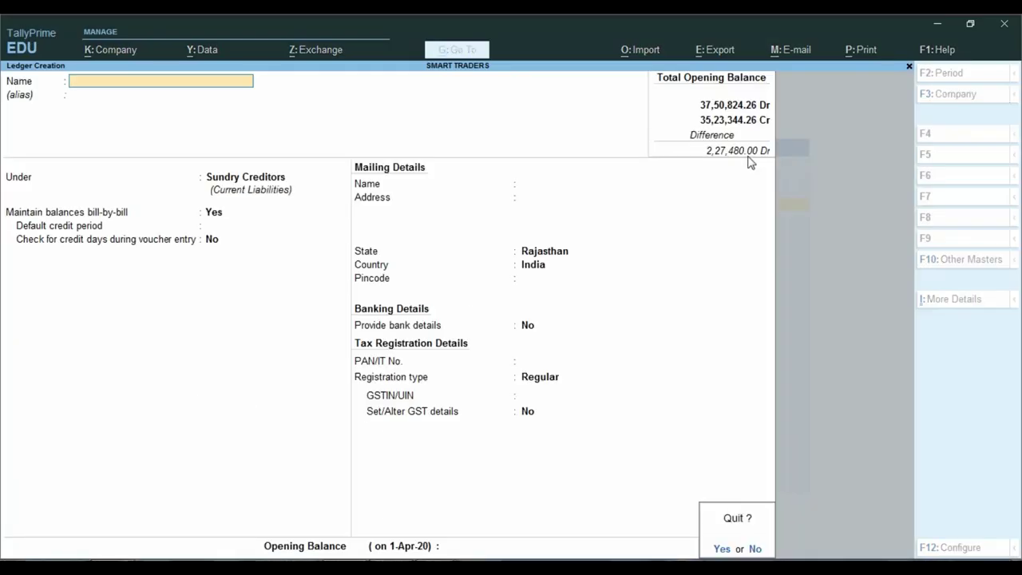
pyautogui.press('y')
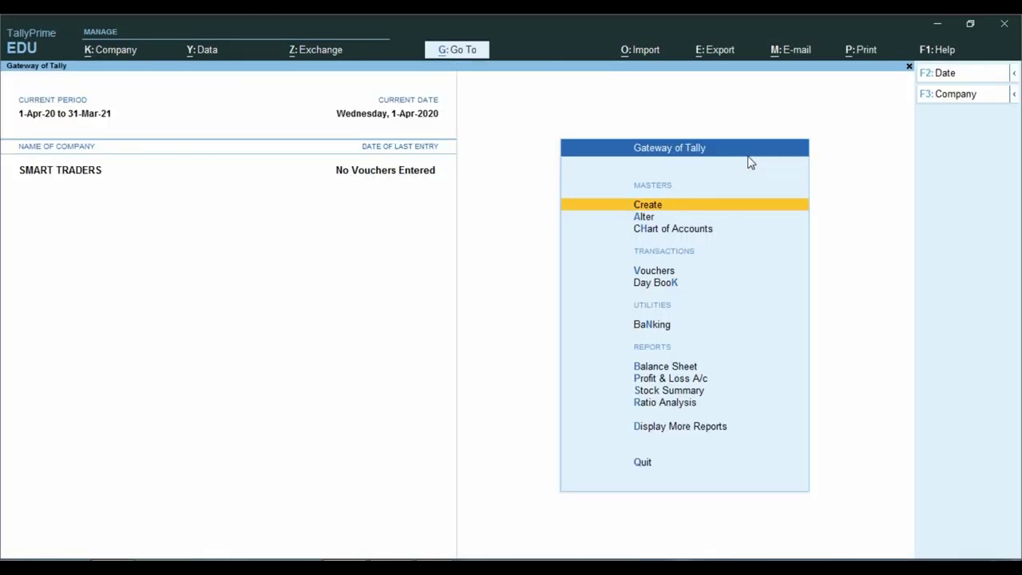
pyautogui.press('b')
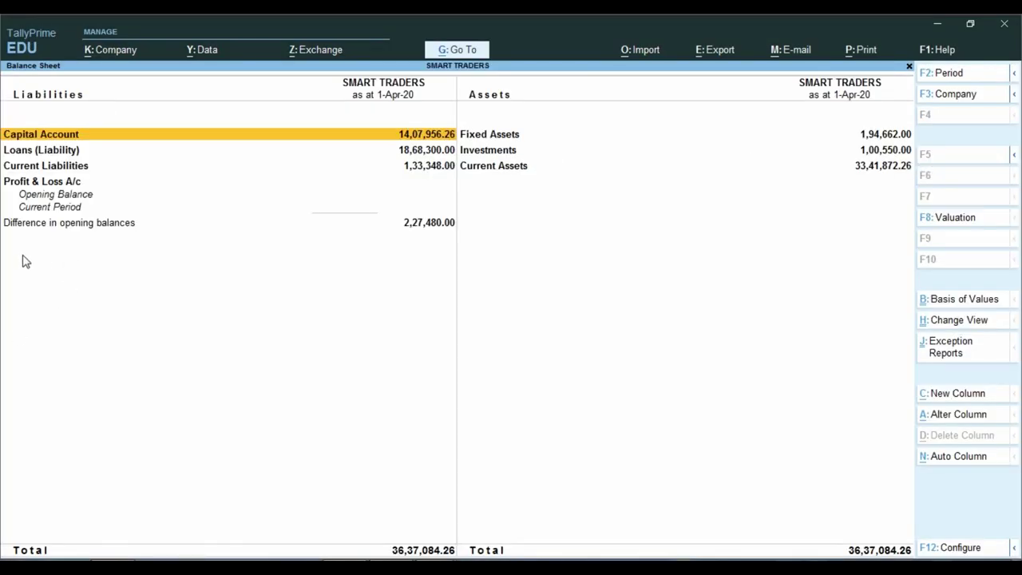
pyautogui.press('ctrl')
# Close the Balance Sheet and open Kamla Enterprises' ledger for alteration.
pyautogui.press('Escape')
pyautogui.press('Up')
pyautogui.press('Up')
pyautogui.press('Up')
pyautogui.press('Up')
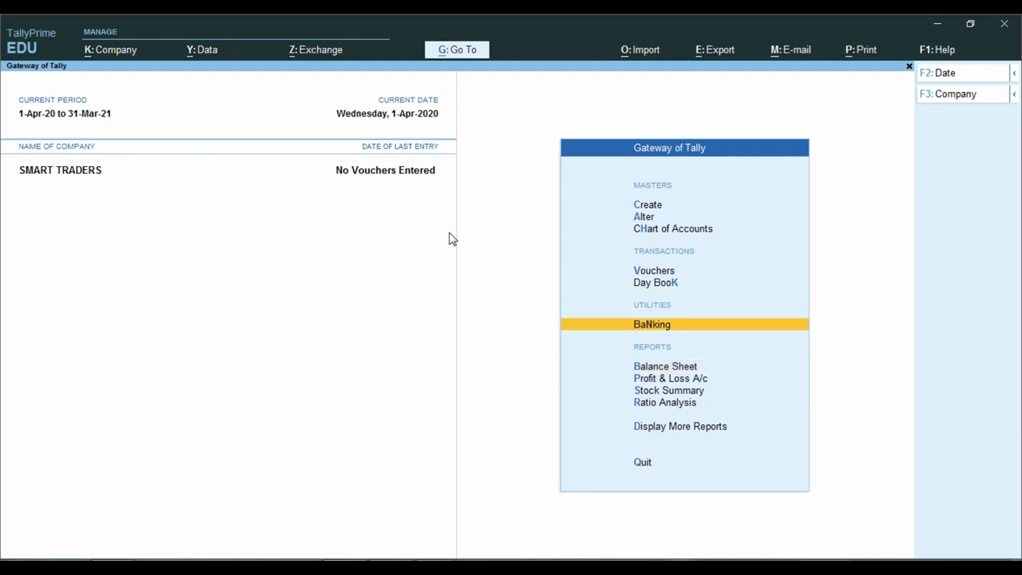
pyautogui.press('Up')
pyautogui.press('Return')
pyautogui.press('Down')
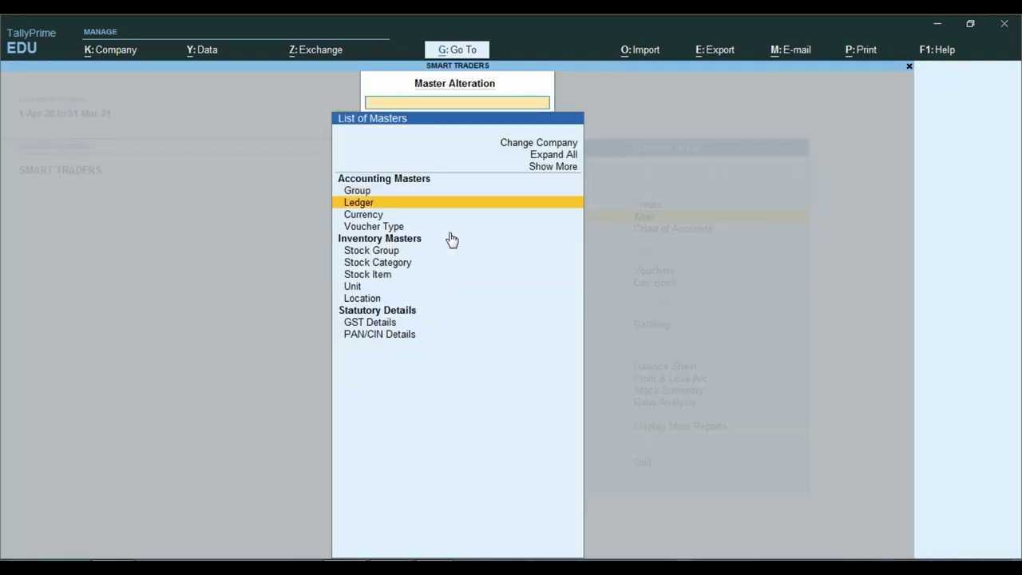
pyautogui.press('Return')
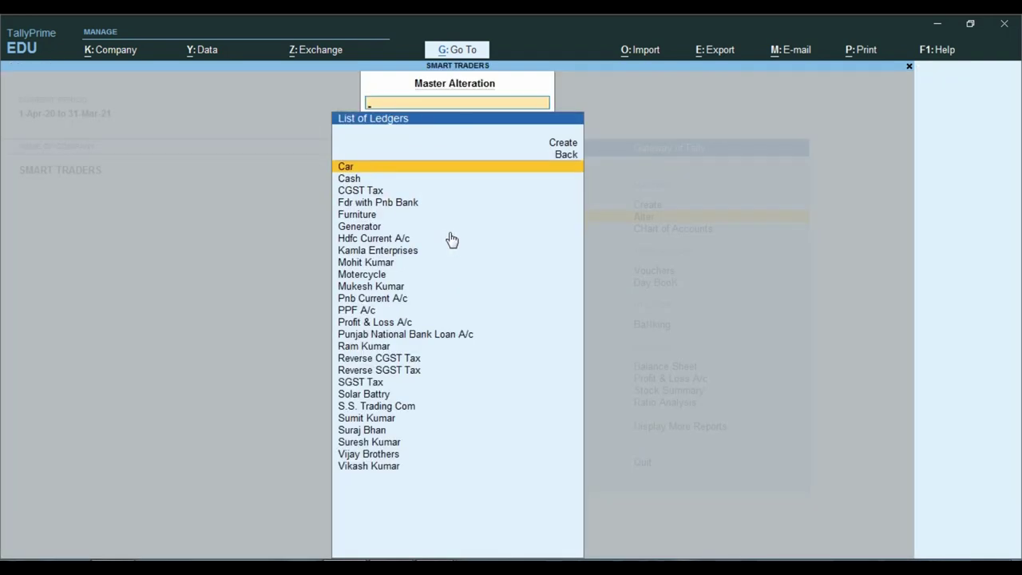
pyautogui.write('K')
pyautogui.press('Return')
pyautogui.press('Return')
pyautogui.press('Return')
pyautogui.press('Return')
pyautogui.press('Return')
pyautogui.press('Return')
pyautogui.press('Return')
pyautogui.press('Return')
pyautogui.press('Return')
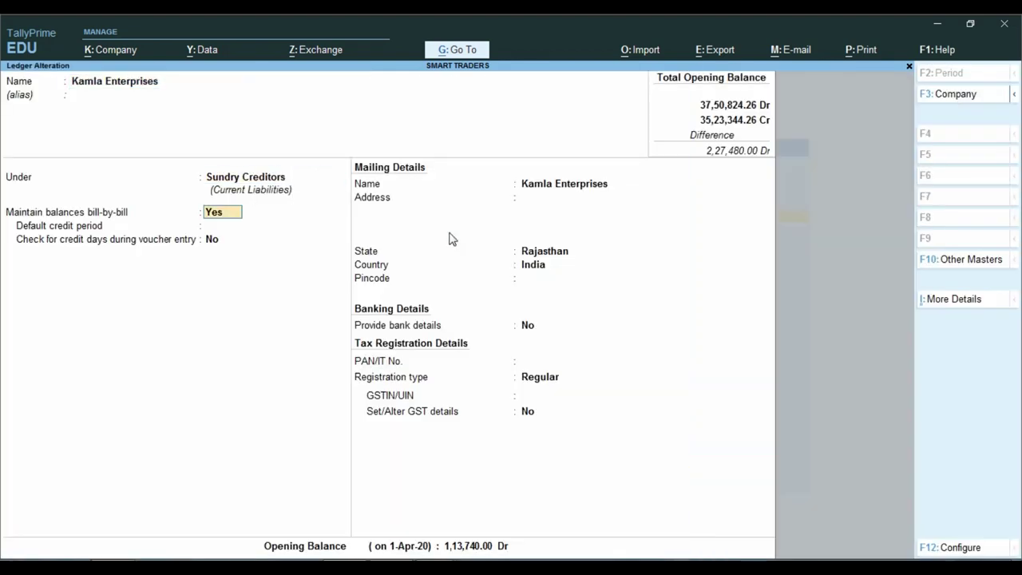
# Switch its opening balance back to 1,13,740.00 Cr, save, and exit the ledger.
pyautogui.press('Return')
pyautogui.press('Return')
pyautogui.press('Return')
pyautogui.press('Return')
pyautogui.press('Return')
pyautogui.press('Return')
pyautogui.press('Return')
pyautogui.press('Return')
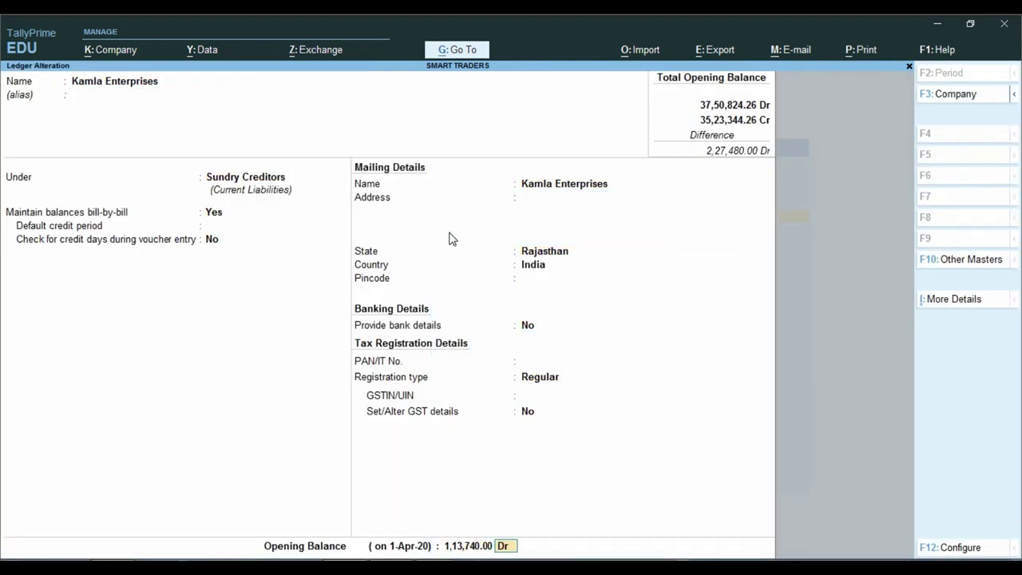
pyautogui.write('c')
pyautogui.press('Return')
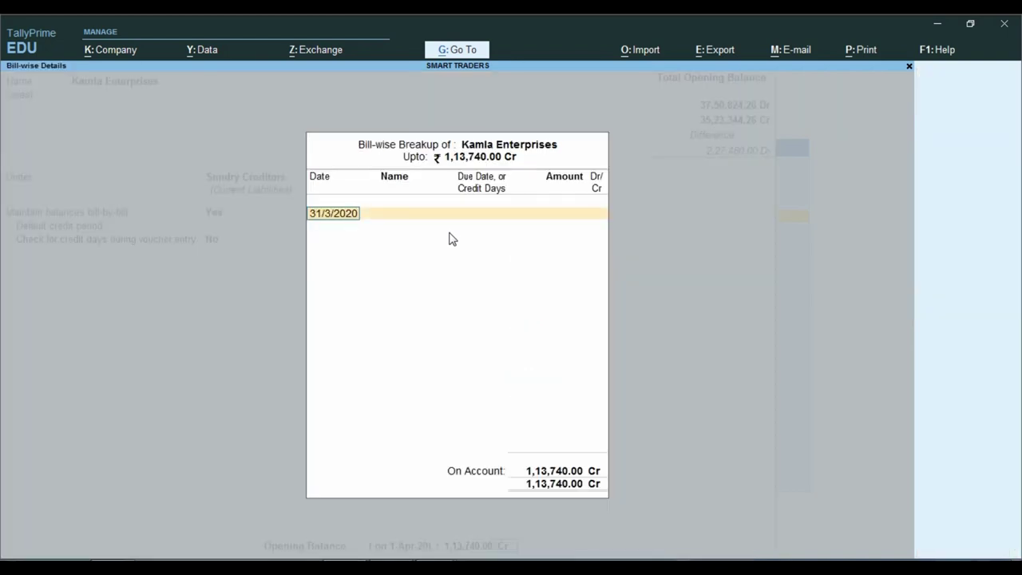
pyautogui.press('Return')
pyautogui.press('Return')
pyautogui.press('Return')
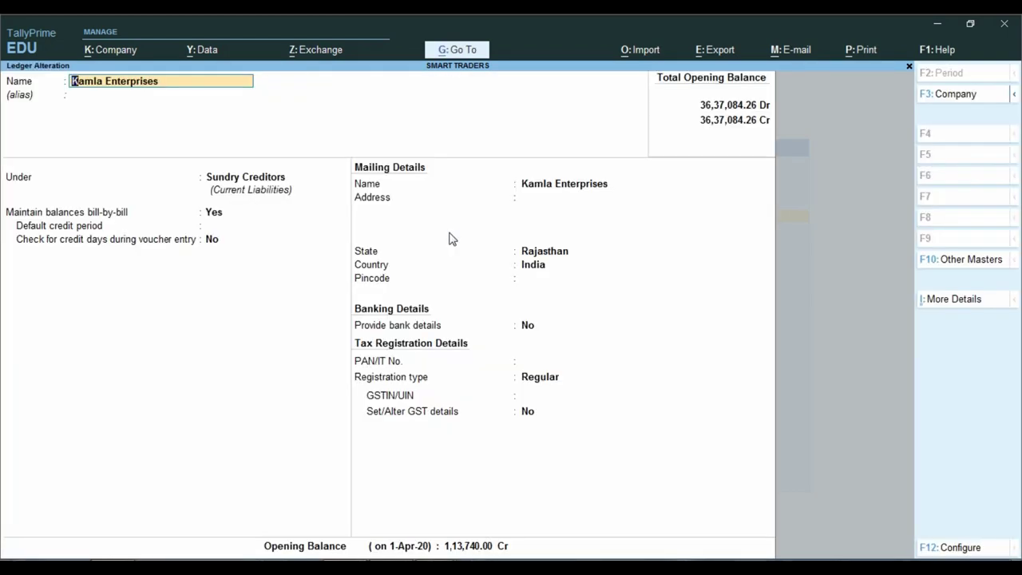
pyautogui.press('ctrl')
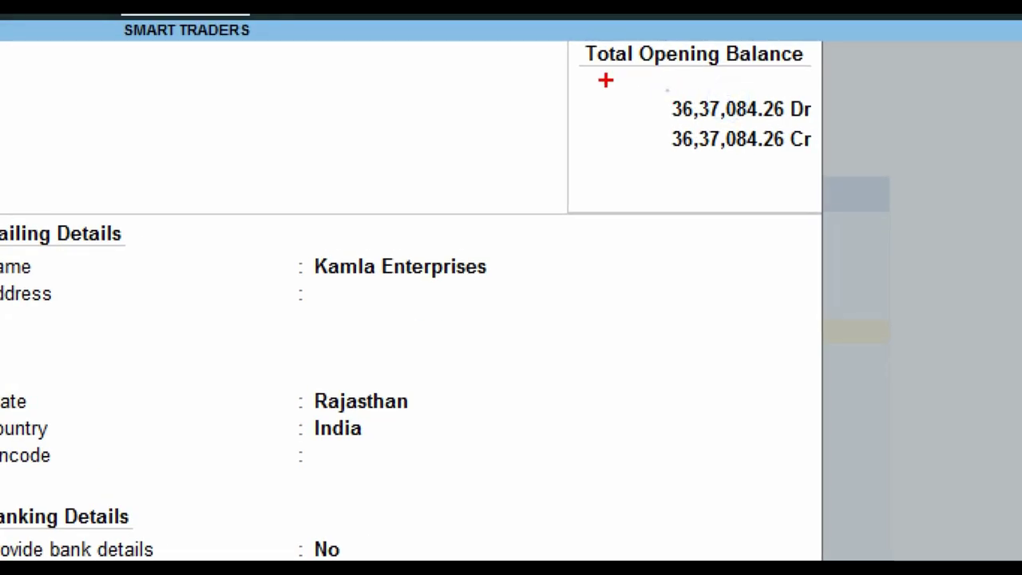
pyautogui.moveTo(605, 80)
pyautogui.mouseDown()
pyautogui.moveTo(753, 173)
pyautogui.moveTo(853, 206)
pyautogui.mouseUp()
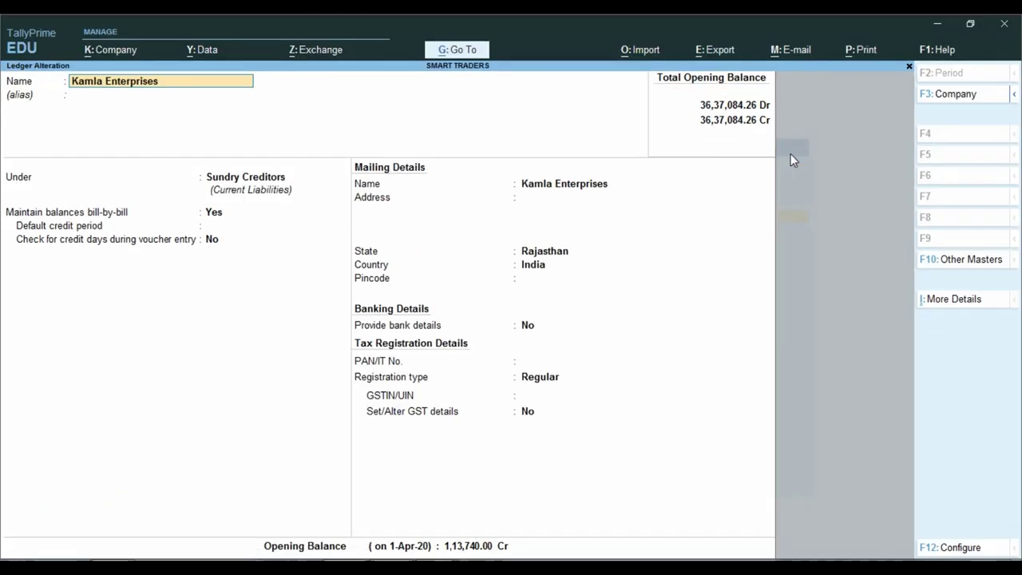
pyautogui.press('Escape')
pyautogui.press('Escape')
pyautogui.press('y')
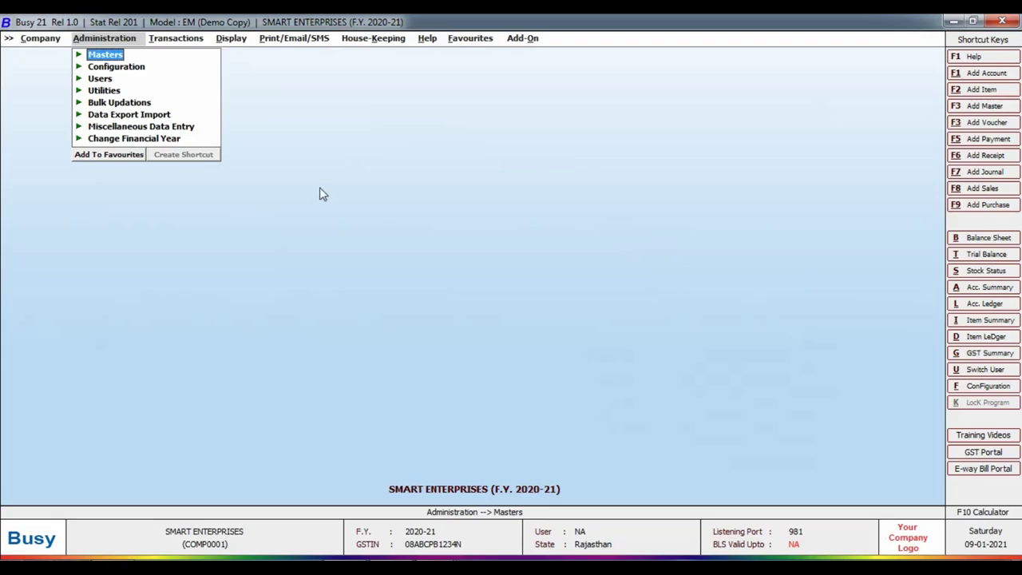
# Enter a Busy account named Kamla Enterprises in group Sundry Creditors, then back out to the main screen.
pyautogui.press('Escape')
pyautogui.press('Return')
pyautogui.press('Return')
pyautogui.press('Return')
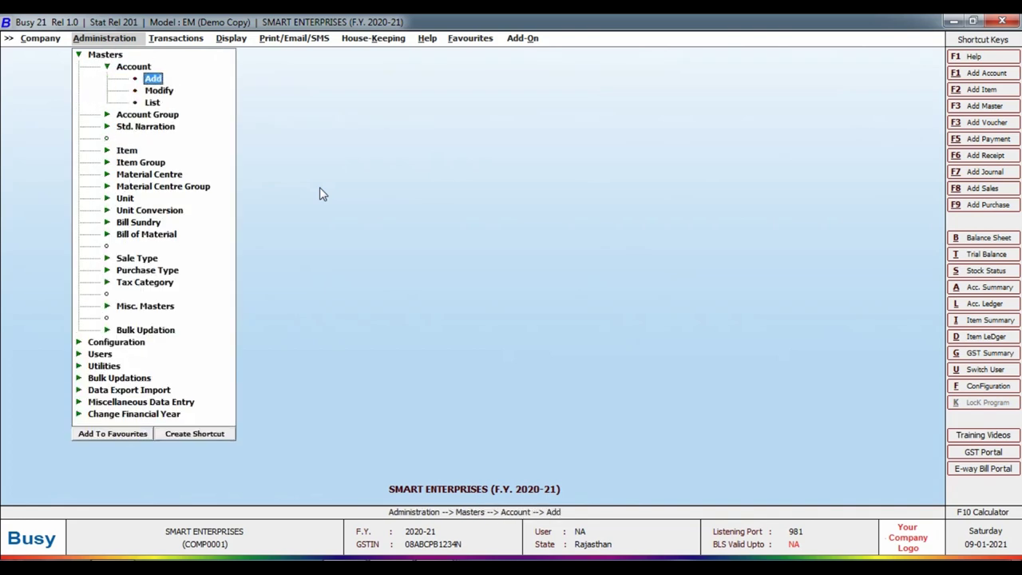
pyautogui.press('Return')
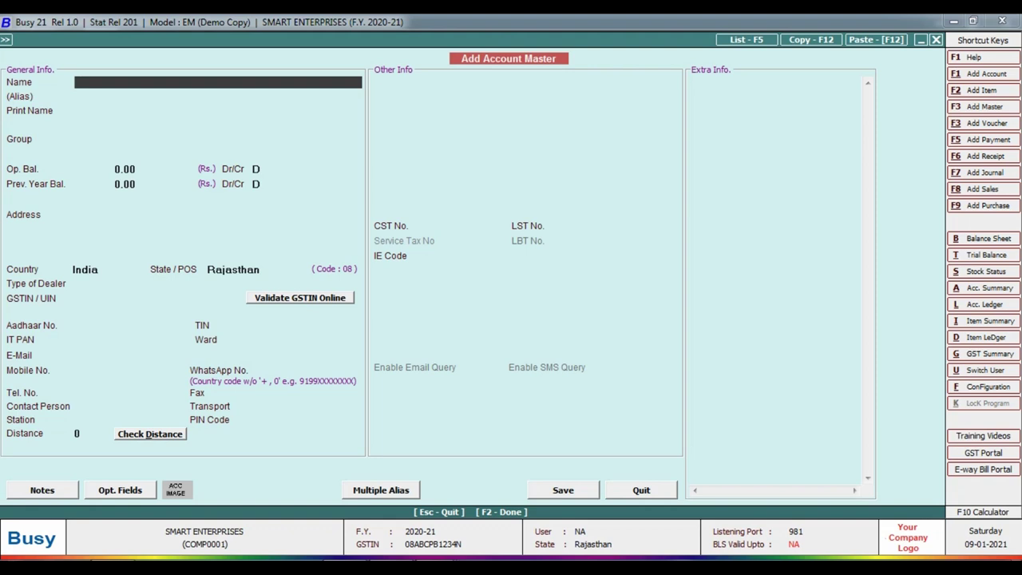
pyautogui.write('kamla enterprises')
pyautogui.press('Return')
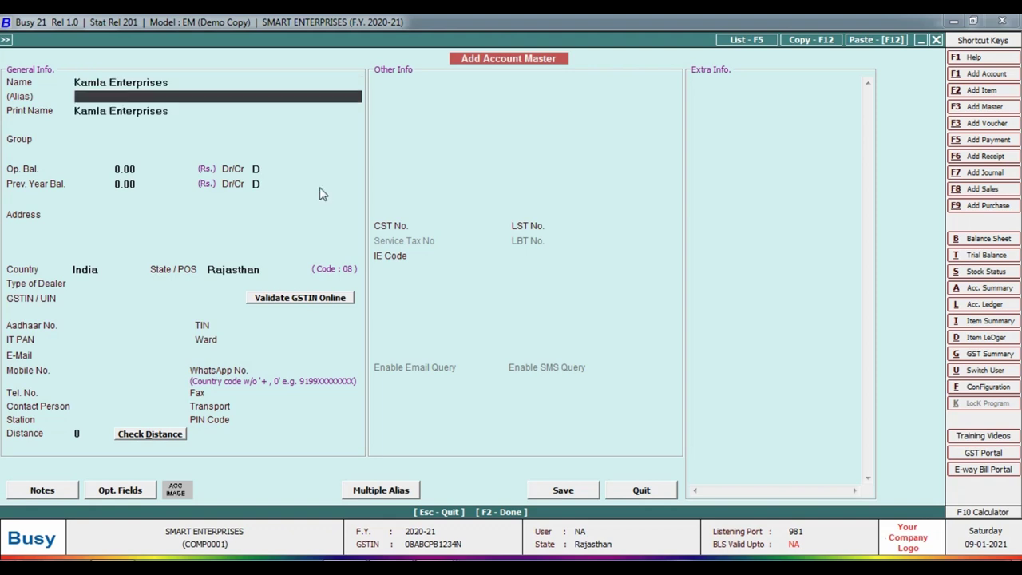
pyautogui.press('Return')
pyautogui.press('Return')
pyautogui.write('sund')
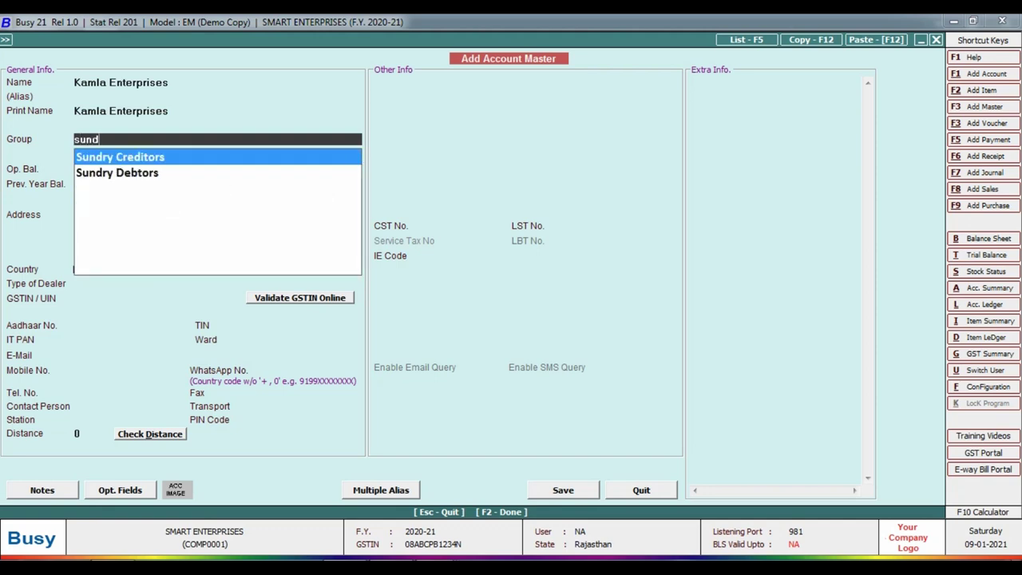
pyautogui.press('Return')
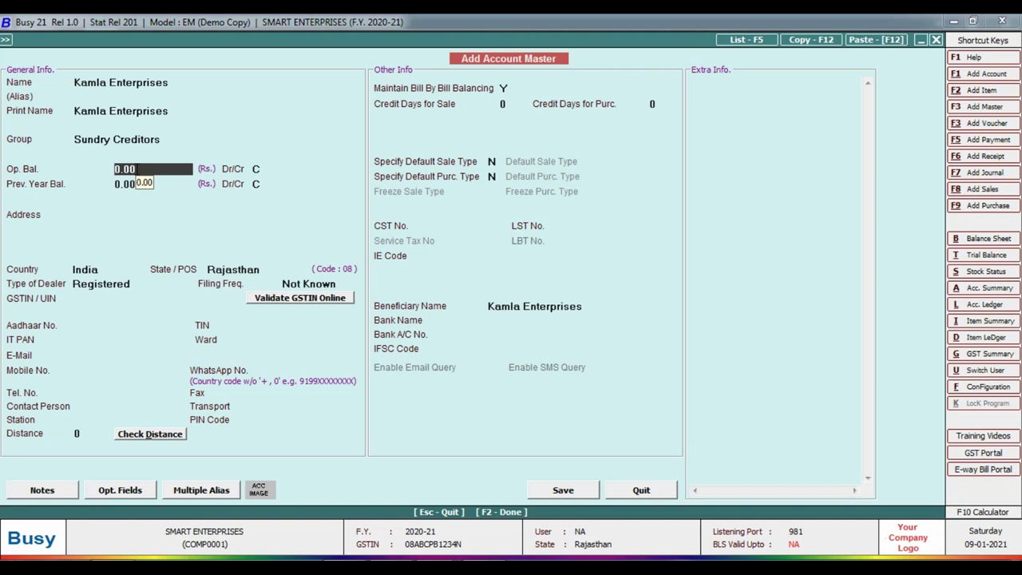
pyautogui.press('Escape')
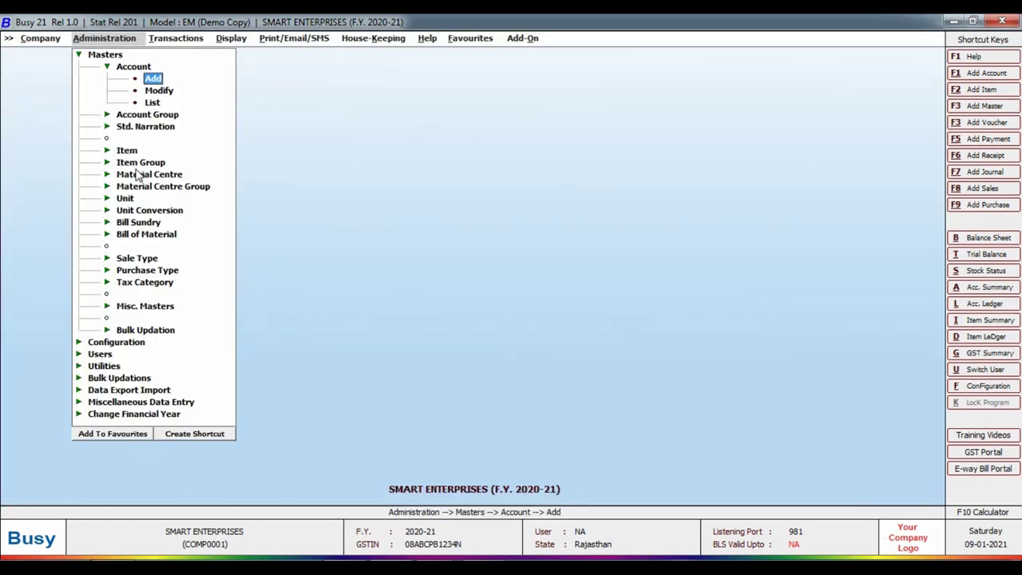
pyautogui.press('Escape')
pyautogui.press('Escape')
pyautogui.press('Escape')
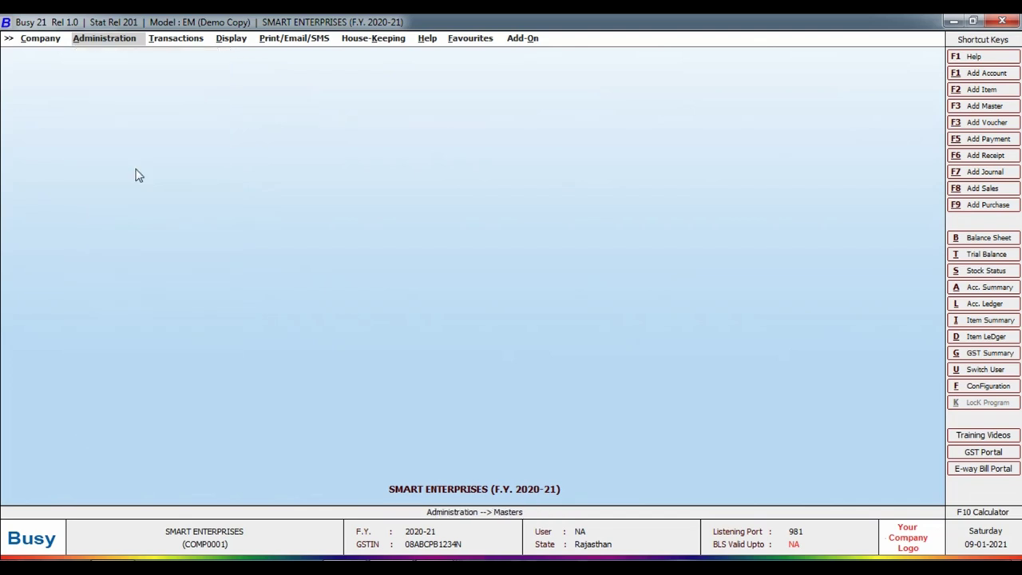